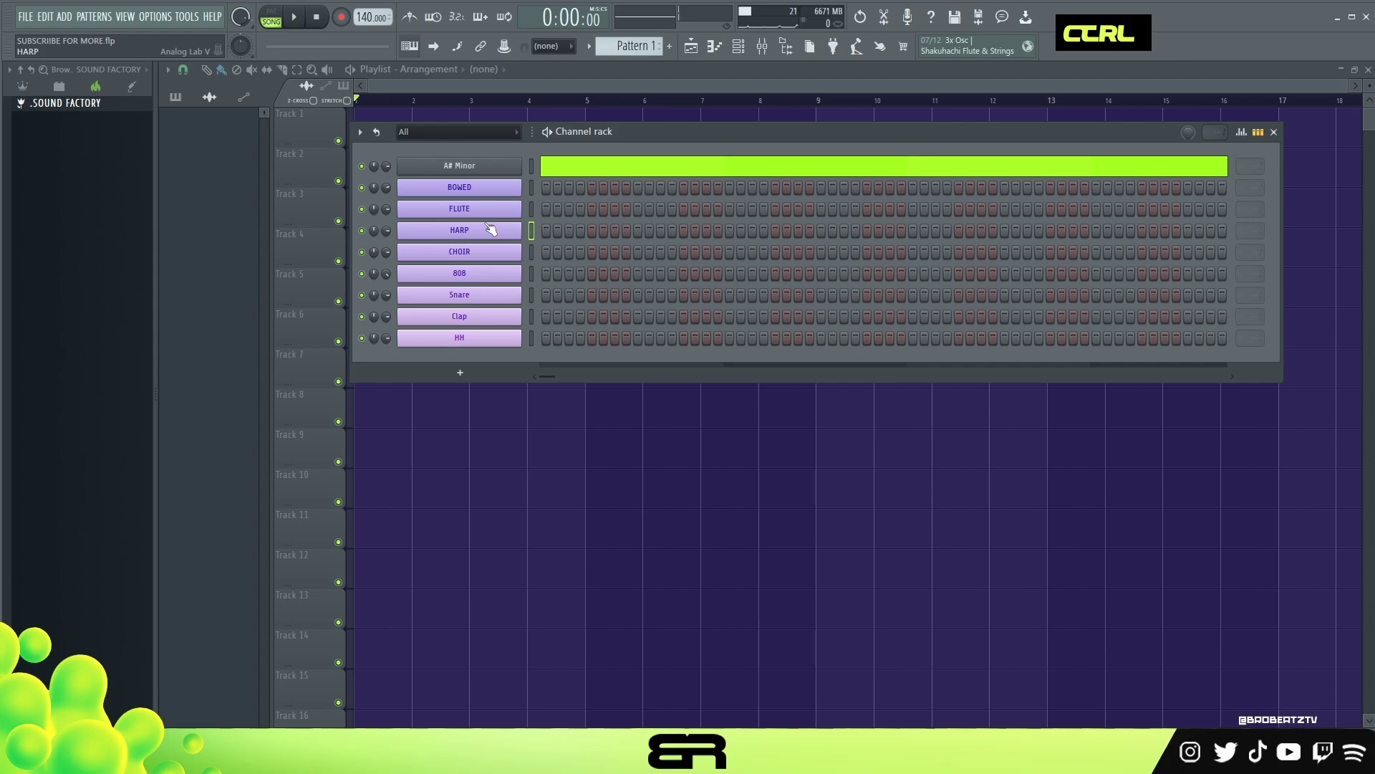
Open the HARP channel's piano roll and draw an A#4, C#5 and F5 chord about one and a half bars long from bar 1
{"action": "right_click", "coordinate": [495, 231]}
{"action": "left_click", "coordinate": [551, 231]}
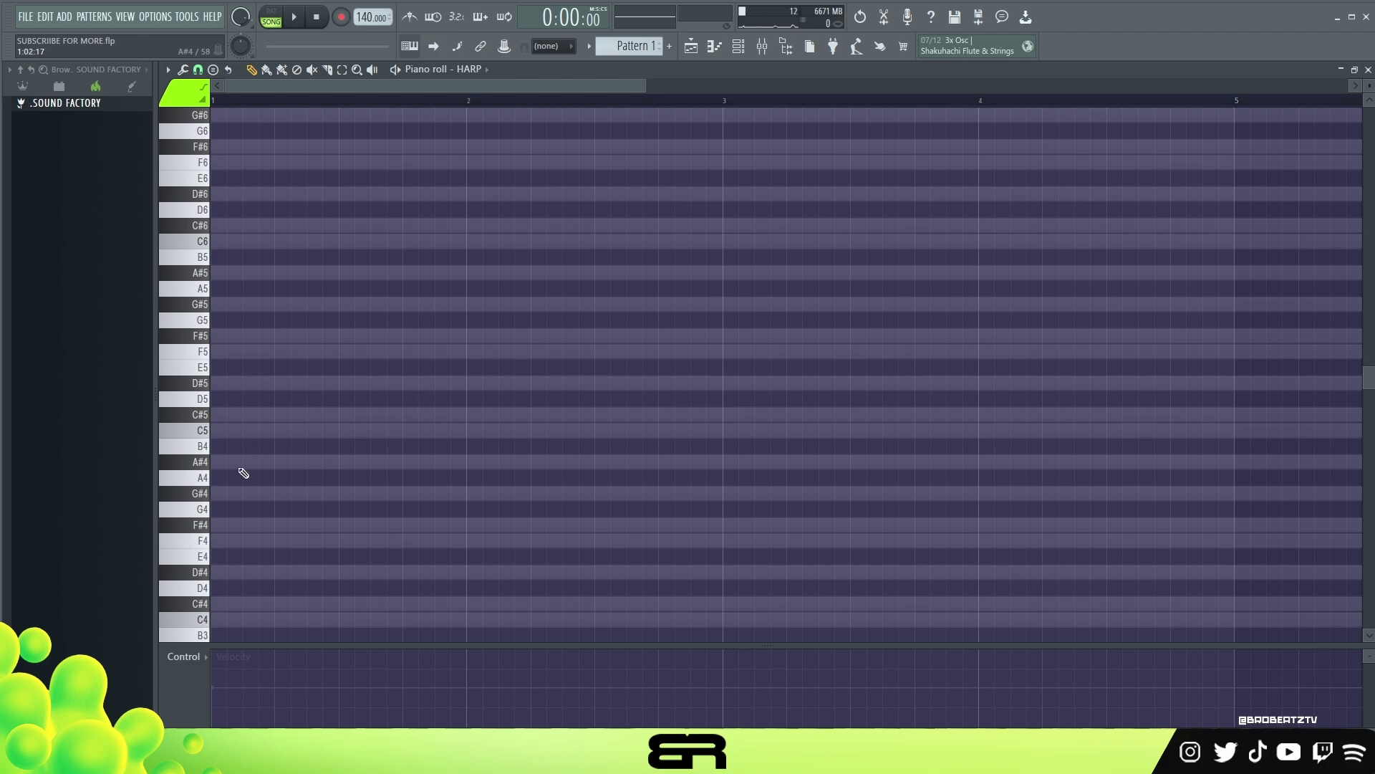
{"action": "left_click", "coordinate": [285, 461]}
{"action": "left_click_drag", "start_coordinate": [330, 461], "coordinate": [605, 461]}
{"action": "left_click_drag", "start_coordinate": [277, 428], "coordinate": [192, 419]}
{"action": "left_click", "coordinate": [250, 351]}
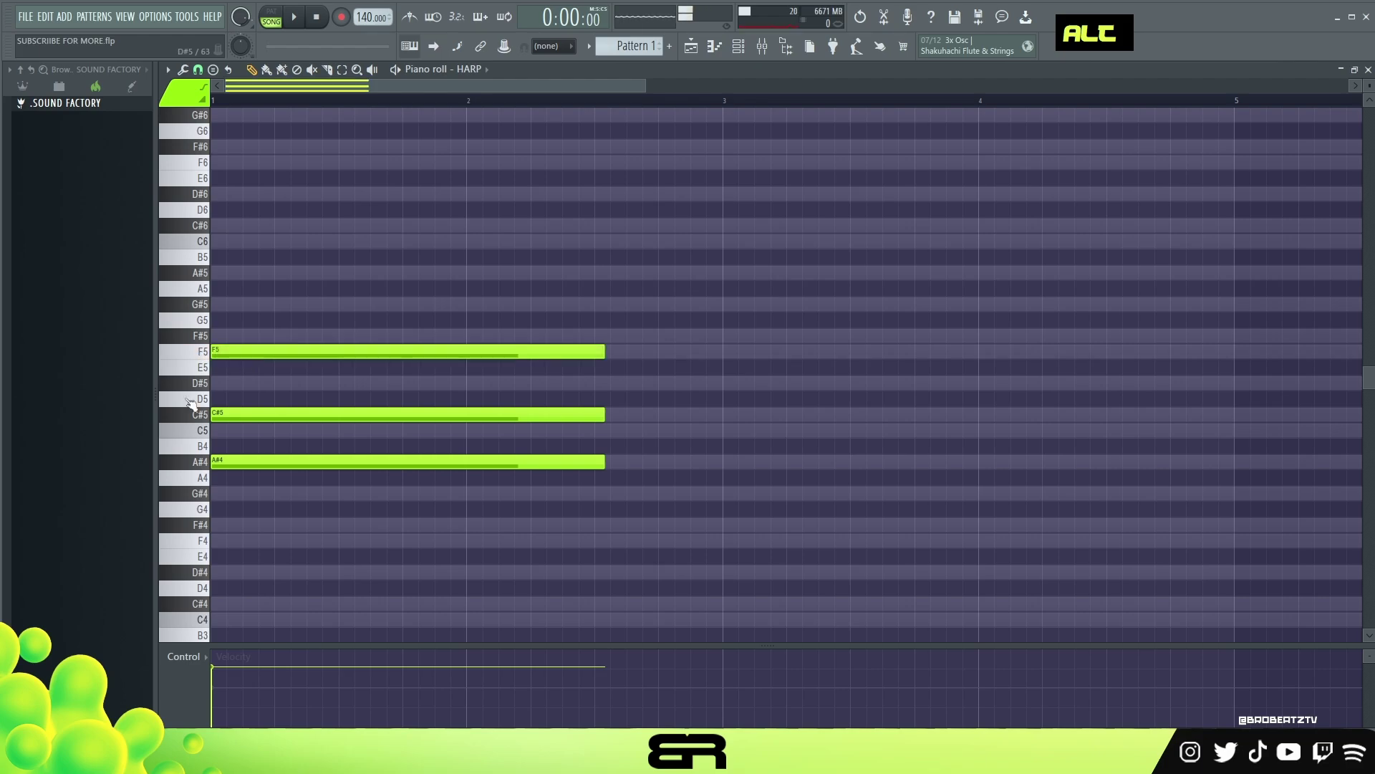
Move the chord's C#5 up one octave and shift F5 to start on beat 2
{"action": "left_click", "coordinate": [331, 413], "text": "ctrl"}
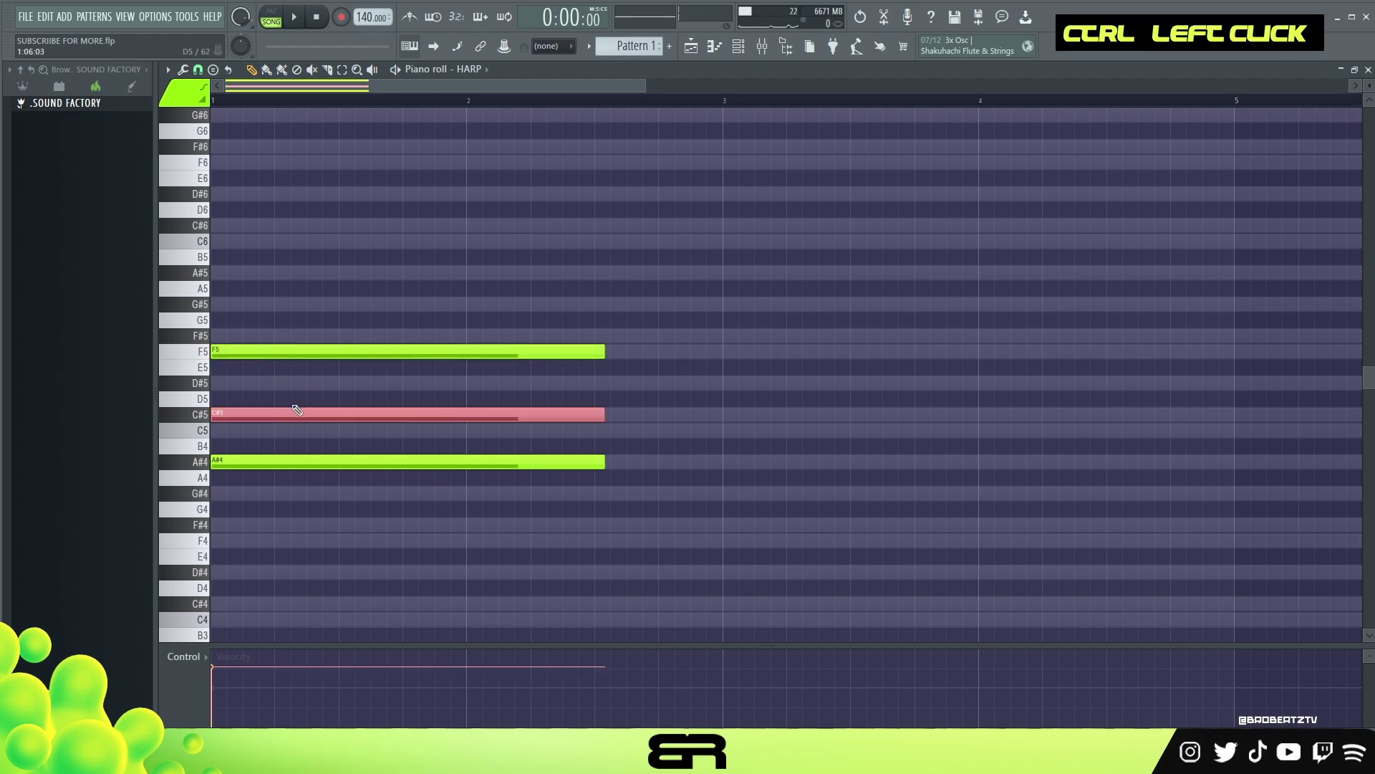
{"action": "key", "text": "ctrl+Up"}
{"action": "right_click", "coordinate": [375, 332]}
{"action": "left_click_drag", "start_coordinate": [246, 351], "coordinate": [309, 352]}
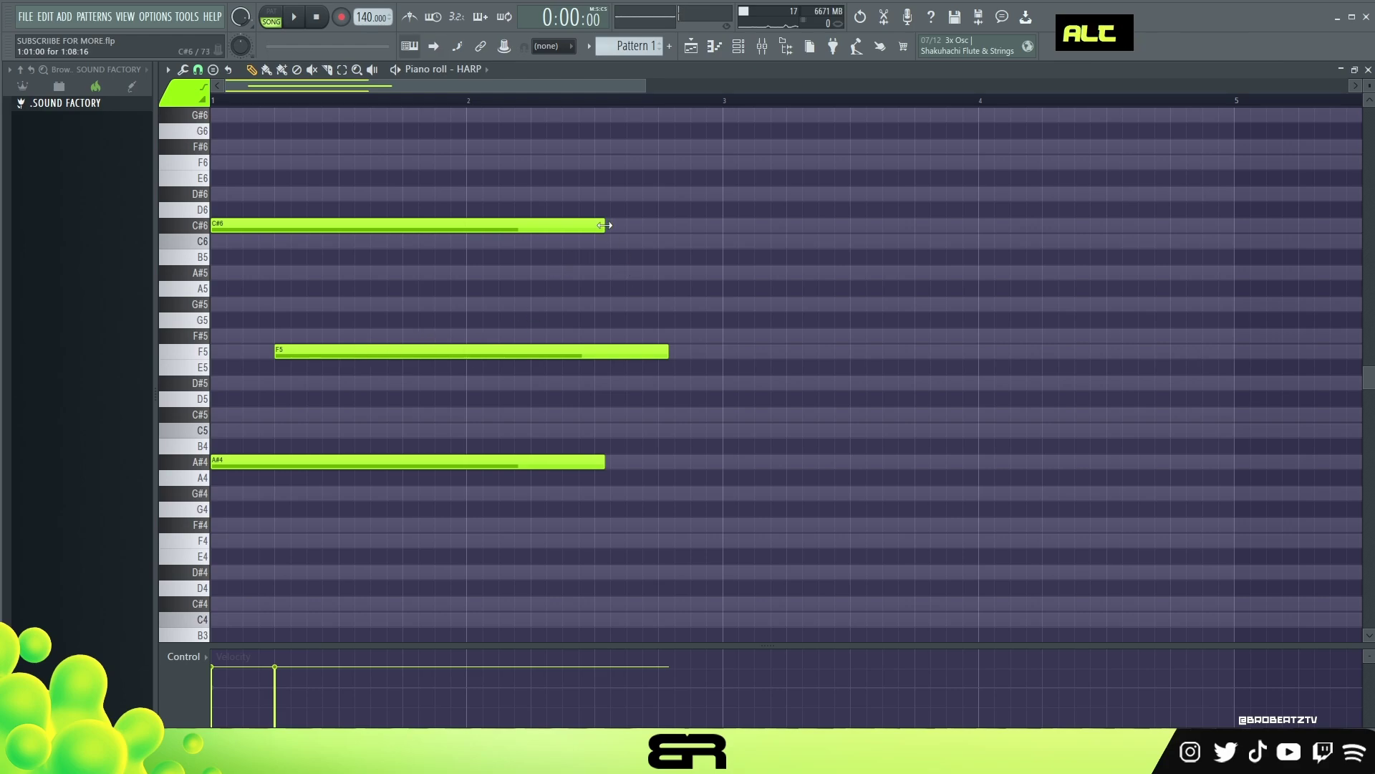
Shorten all three chord notes to end at about bar 2, and play the pattern back in pattern mode
{"action": "left_click_drag", "start_coordinate": [604, 225], "coordinate": [464, 260]}
{"action": "left_click_drag", "start_coordinate": [676, 355], "coordinate": [469, 389]}
{"action": "left_click_drag", "start_coordinate": [604, 464], "coordinate": [460, 477]}
{"action": "key", "text": "space"}
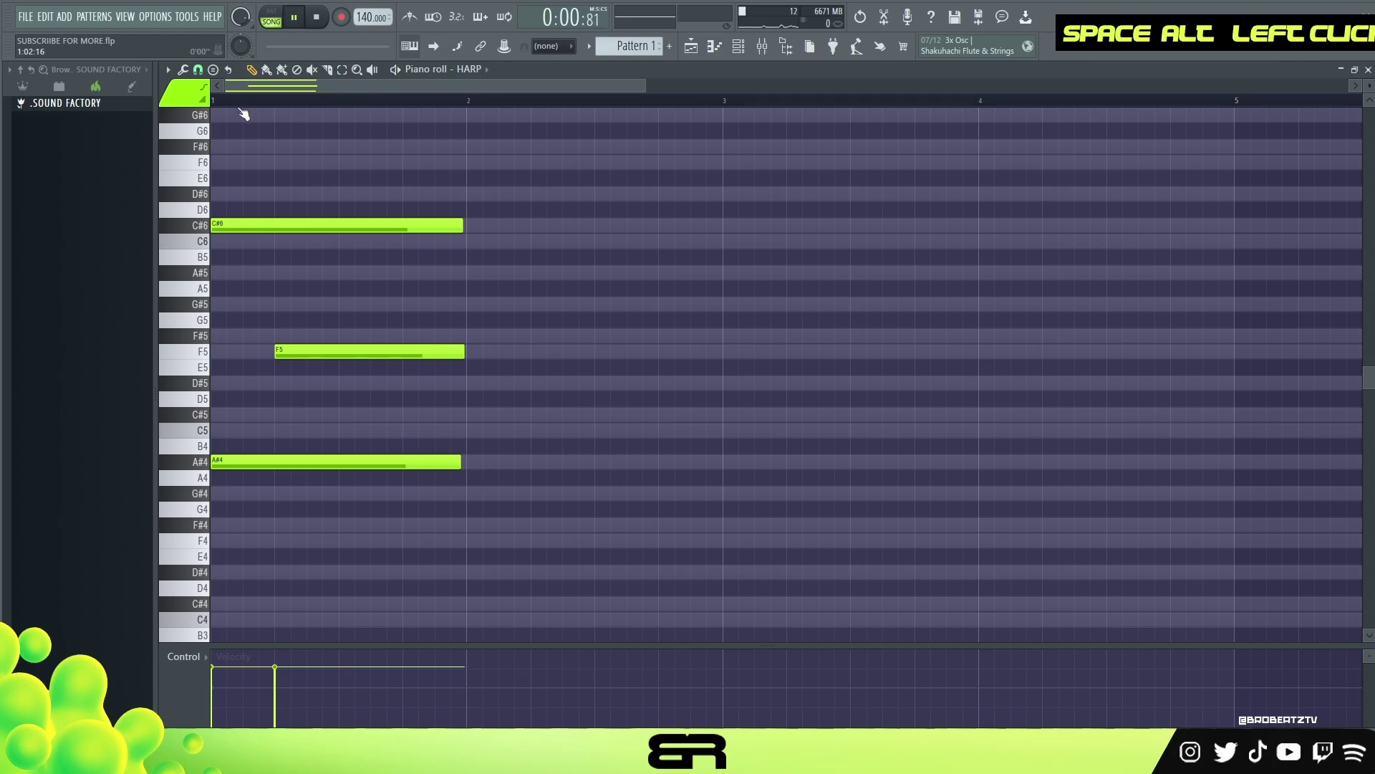
{"action": "key", "text": "space"}
{"action": "key", "text": "space"}
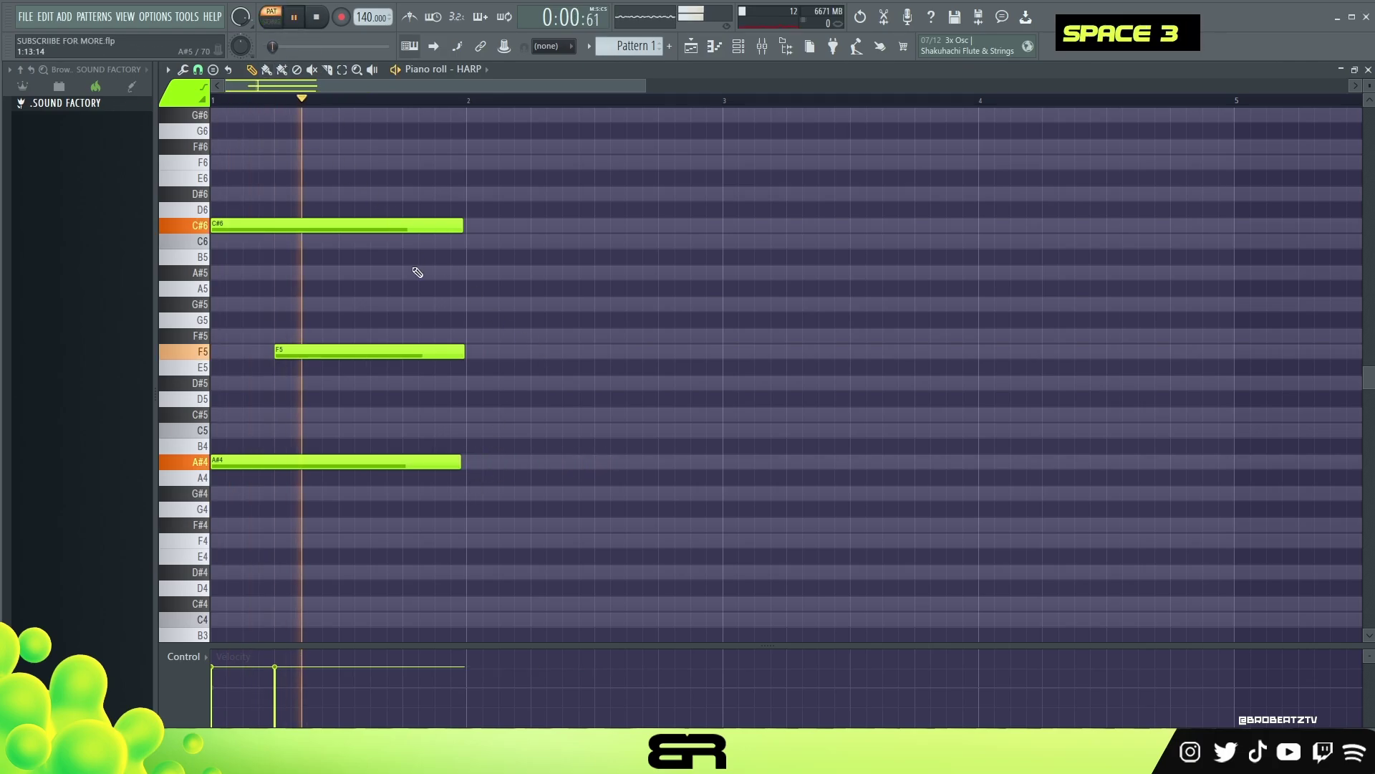
{"action": "key", "text": "space"}
Transpose all the harp notes down one octave and audition them
{"action": "key", "text": "ctrl+a"}
{"action": "scroll", "coordinate": [421, 279], "scroll_direction": "down", "scroll_amount": 3}
{"action": "key", "text": "space"}
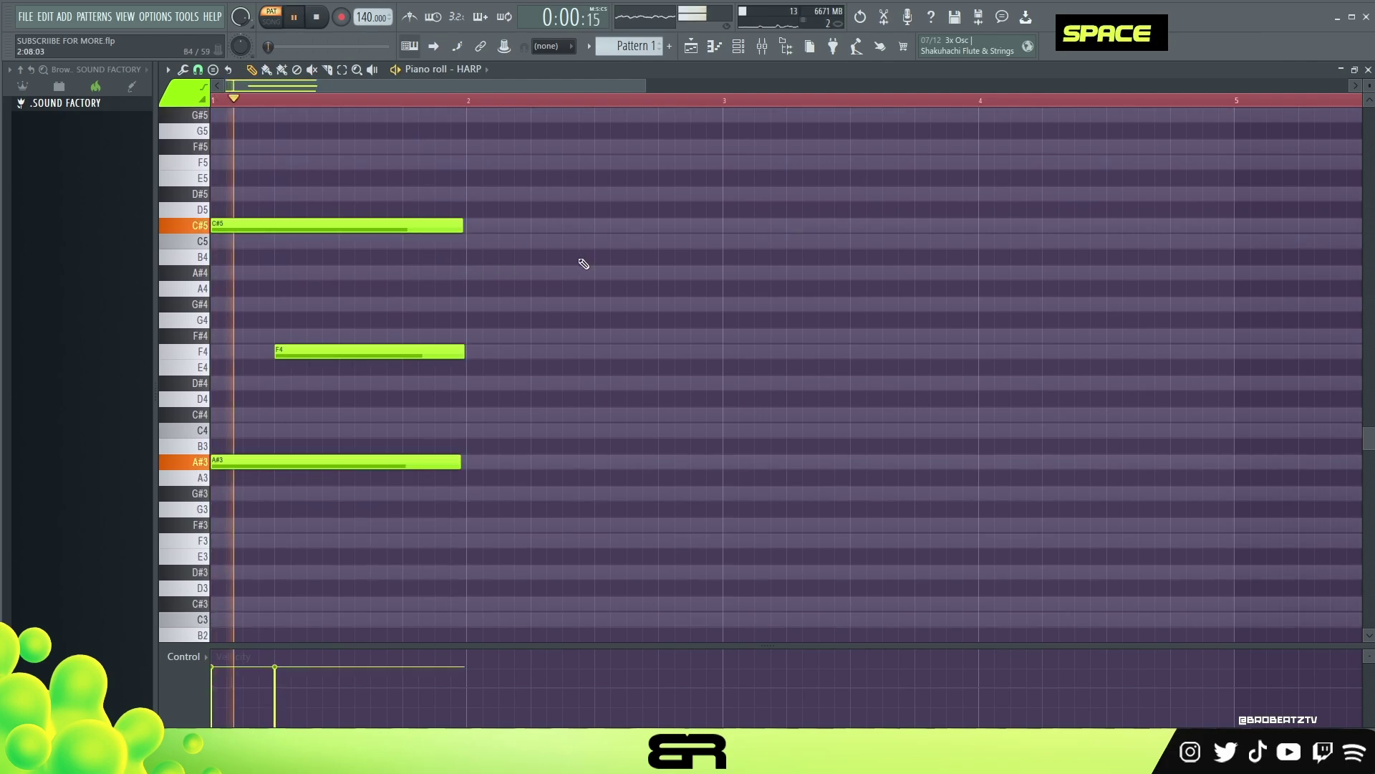
{"action": "key", "text": "space"}
{"action": "key", "text": "space"}
{"action": "key", "text": "space"}
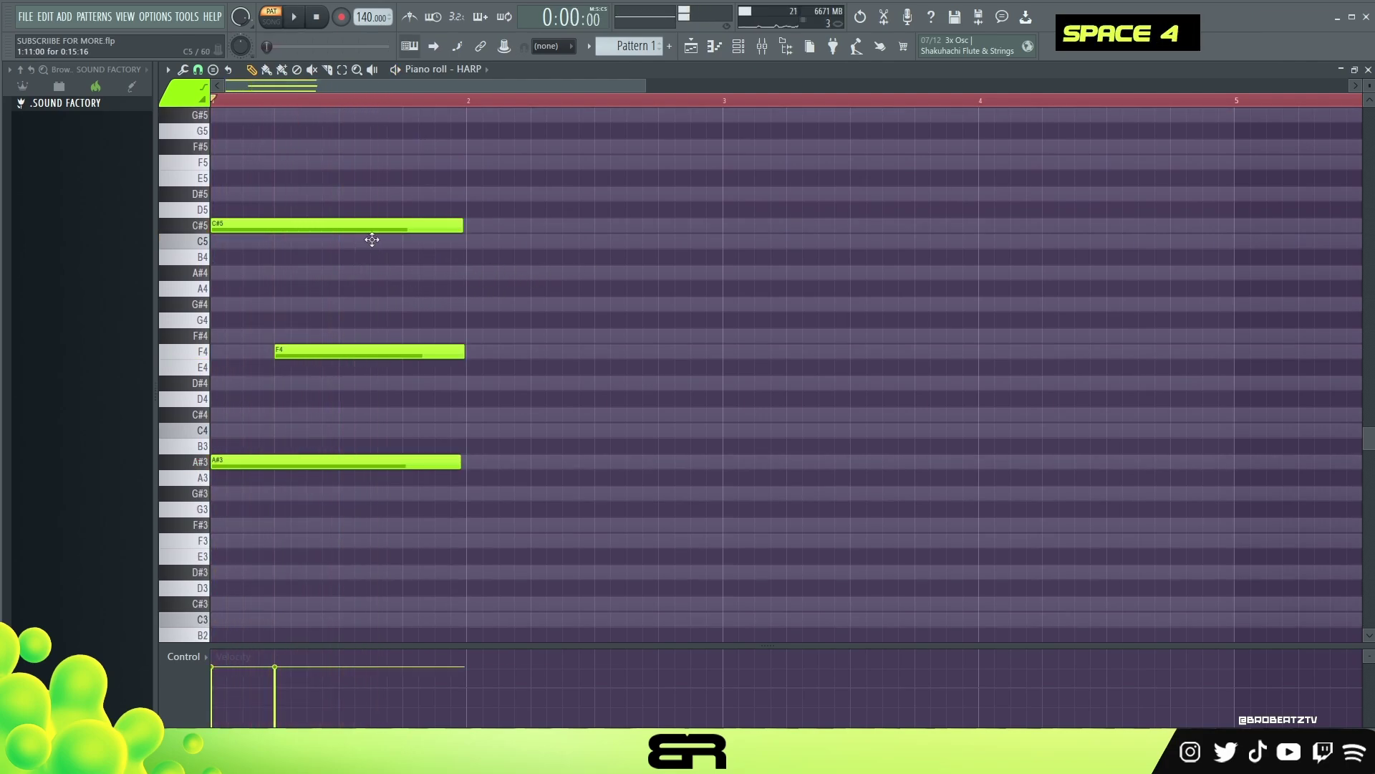
Add overlapping C5 and A#4 notes near the end of bar 1, half a beat apart, and audition the phrase
{"action": "left_click", "coordinate": [373, 242]}
{"action": "left_click_drag", "start_coordinate": [617, 241], "coordinate": [452, 279]}
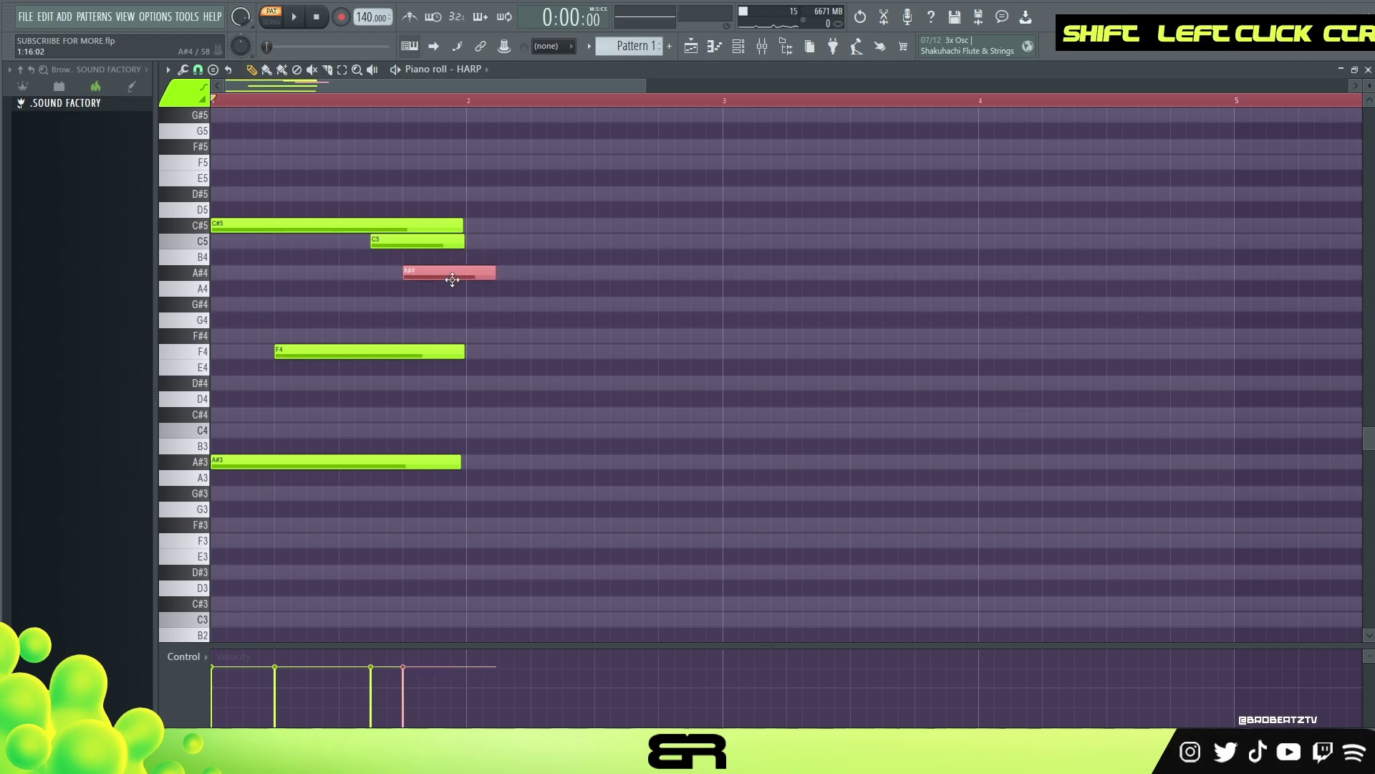
{"action": "key", "text": "space"}
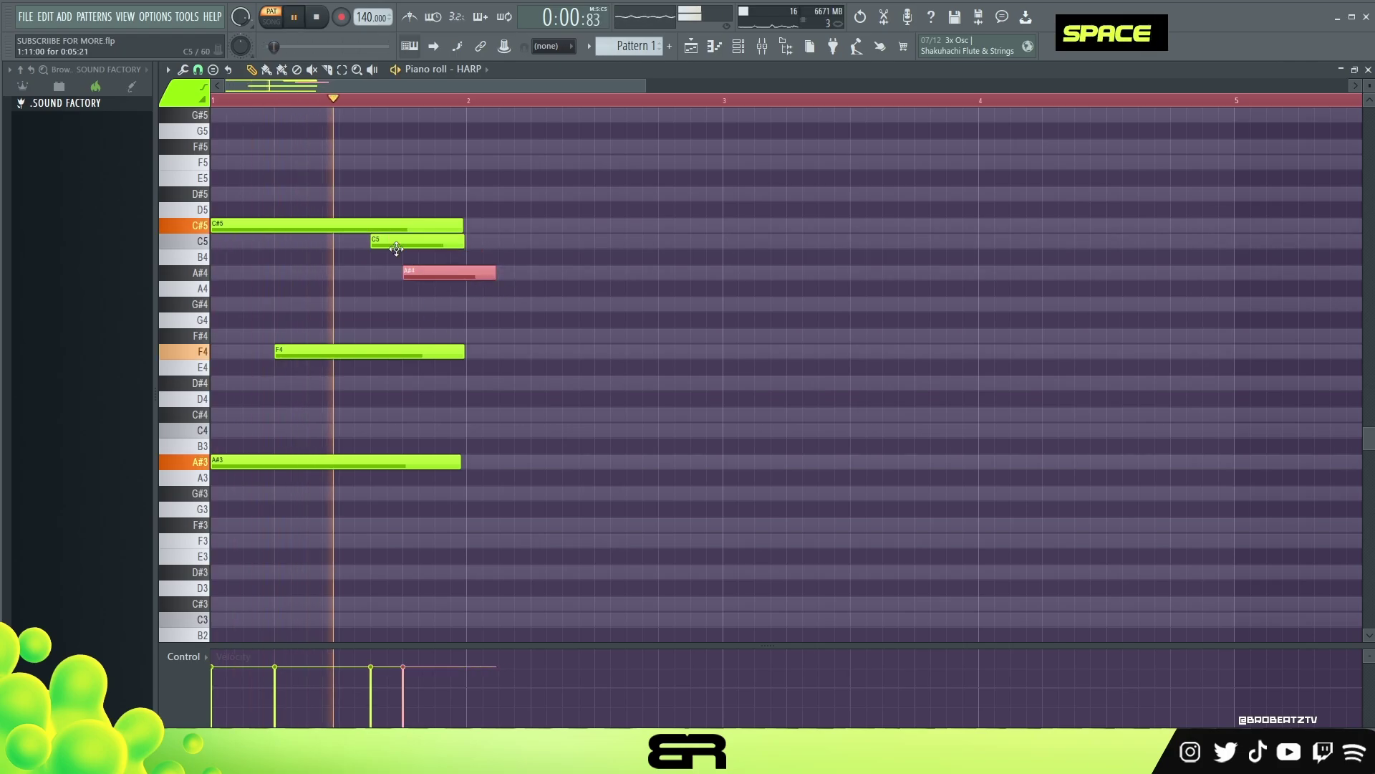
{"action": "key", "text": "space"}
Duplicate the whole bar 1 phrase into bar 2 and start playback
{"action": "key", "text": "ctrl+a"}
{"action": "left_click_drag", "start_coordinate": [269, 228], "coordinate": [522, 236], "text": "shift"}
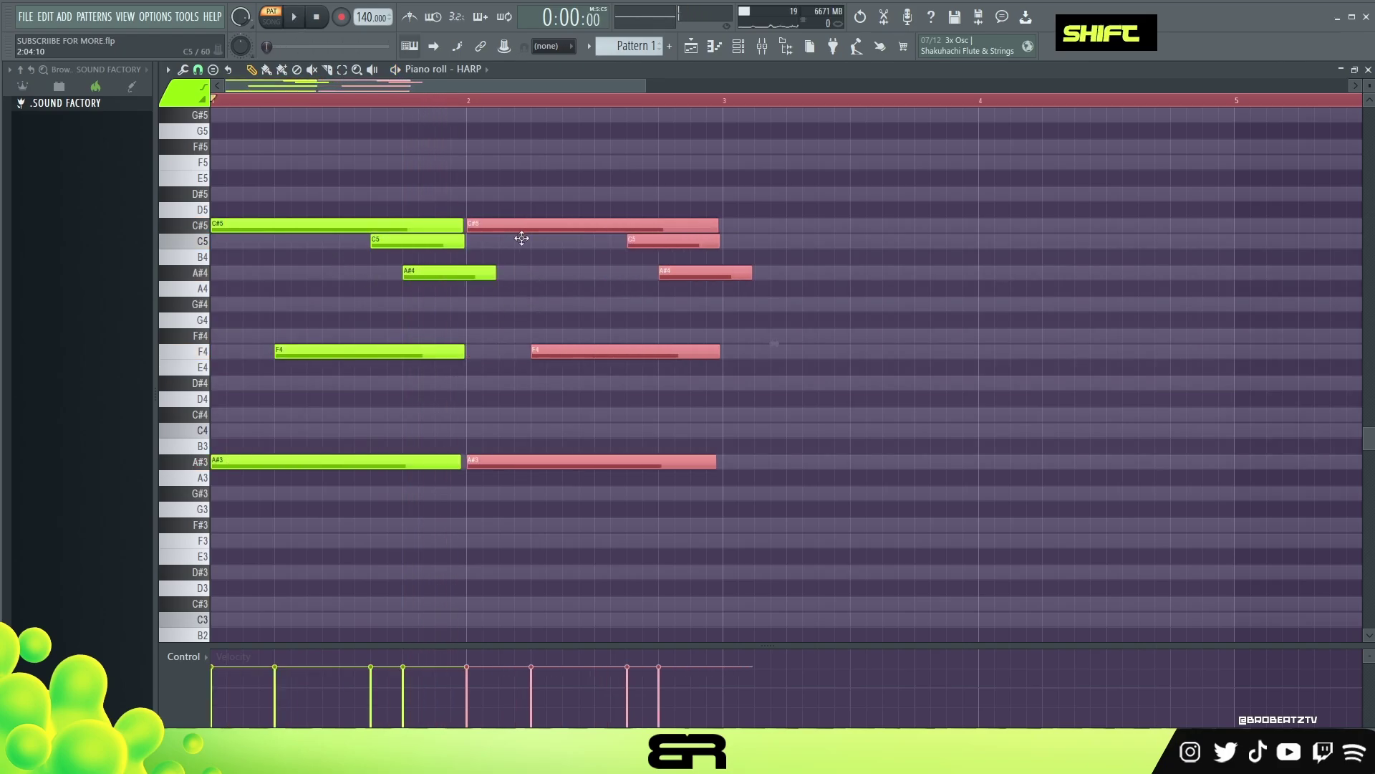
{"action": "key", "text": "space"}
Copy A#3 up to C4 half a beat before bar 3 and shorten the copy to end at bar 3
{"action": "left_click_drag", "start_coordinate": [509, 464], "coordinate": [734, 440], "text": "shift"}
{"action": "key", "text": "space"}
{"action": "key", "text": "space"}
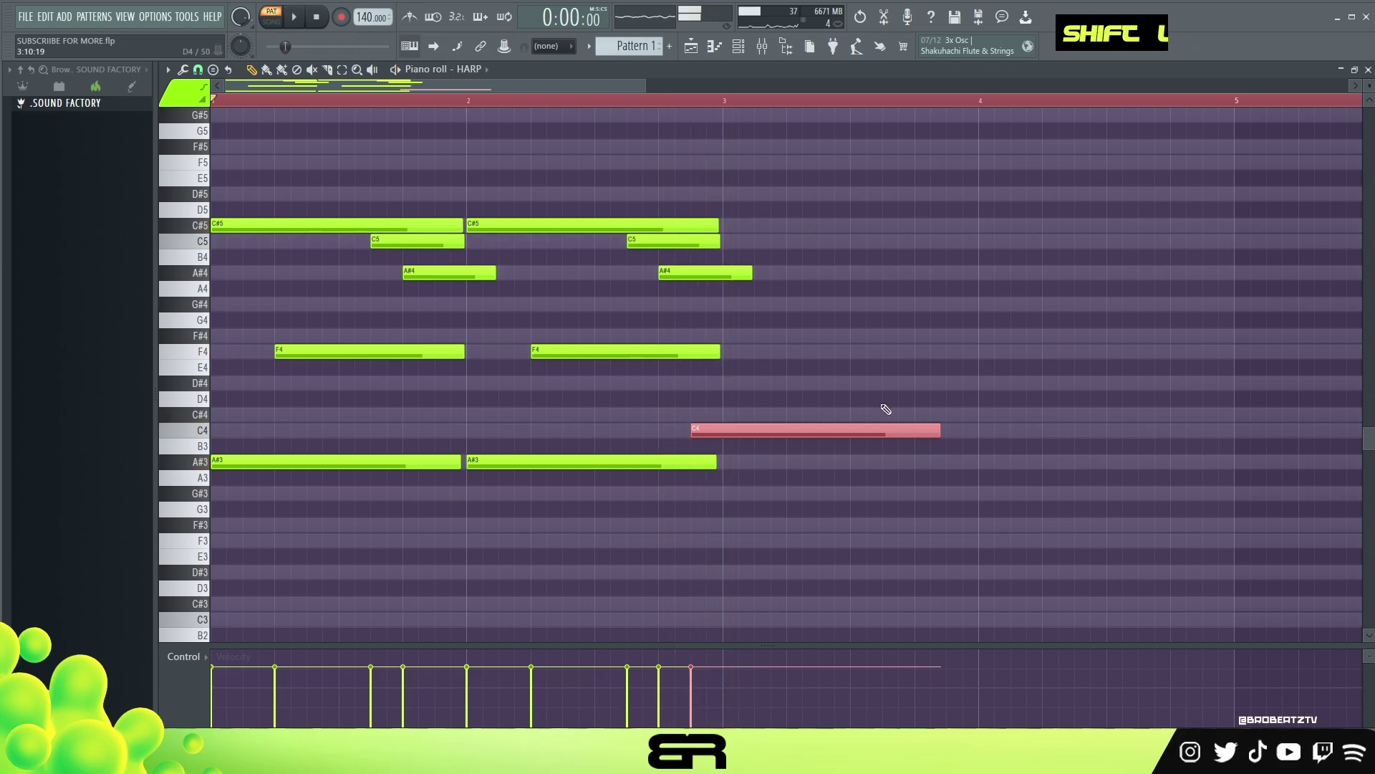
{"action": "left_click_drag", "start_coordinate": [941, 430], "coordinate": [723, 431], "text": "alt"}
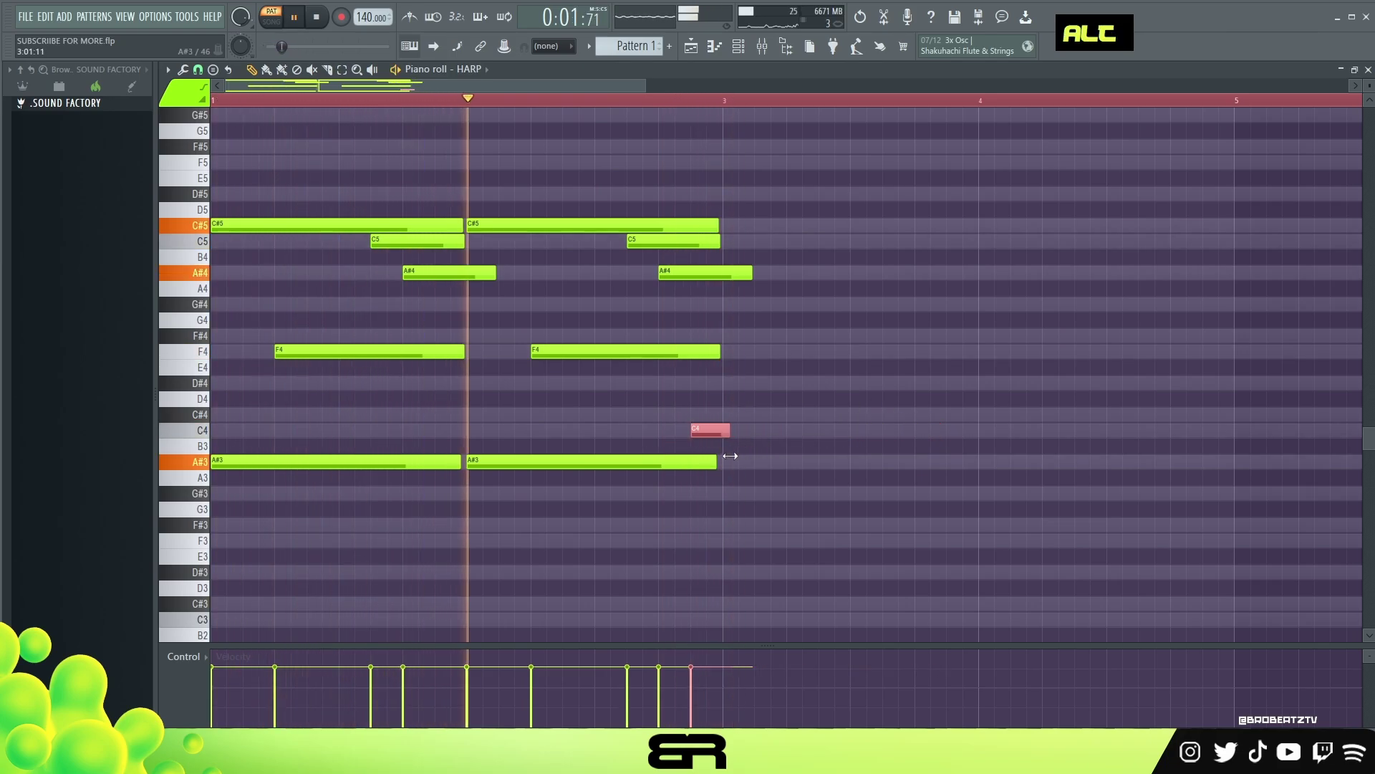
{"action": "key", "text": "space"}
Duplicate the two-bar phrase into bars 3 and 4 and transpose the copy up five semitones
{"action": "key", "text": "ctrl+a"}
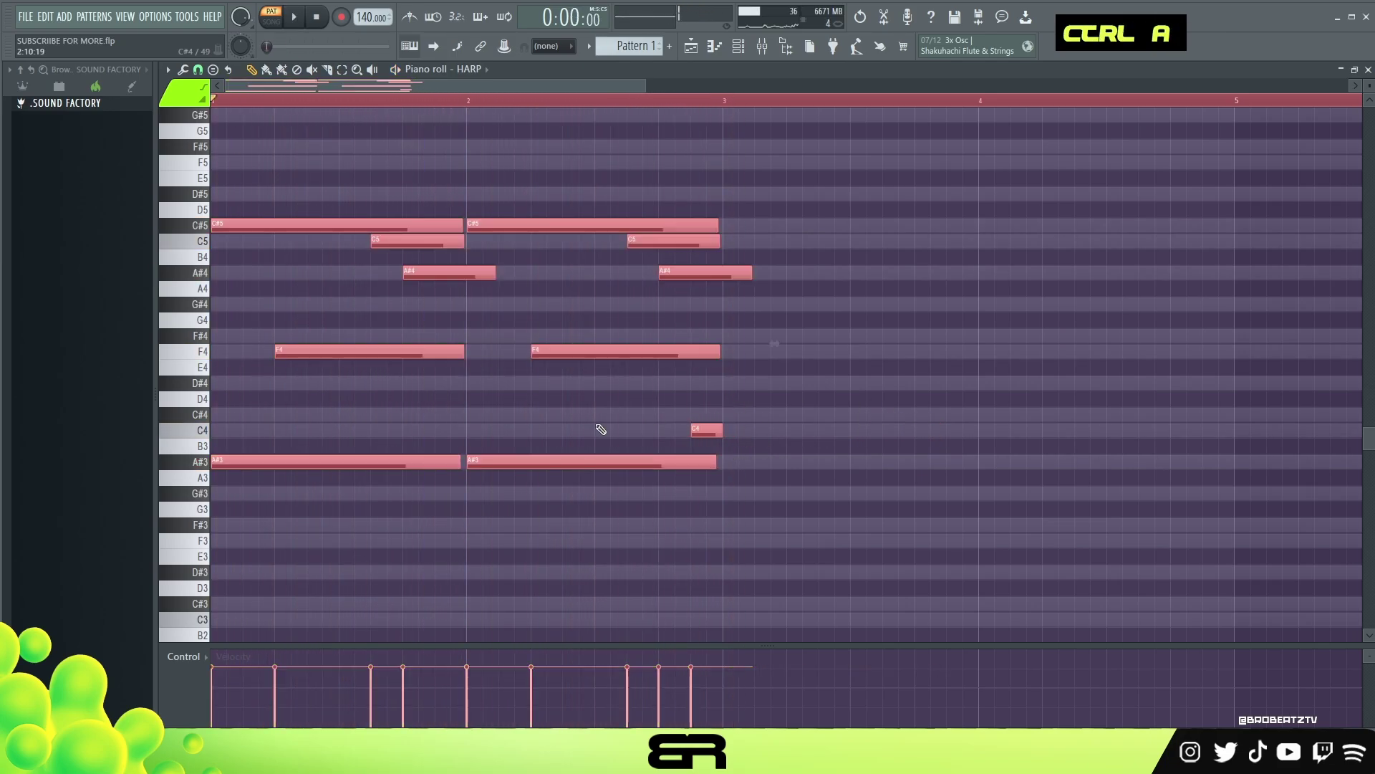
{"action": "left_click_drag", "start_coordinate": [268, 457], "coordinate": [750, 478], "text": "shift"}
{"action": "key", "text": "shift+Up"}
{"action": "key", "text": "shift+Up"}
{"action": "key", "text": "shift+Up"}
{"action": "key", "text": "shift+Up"}
{"action": "key", "text": "shift+Up"}
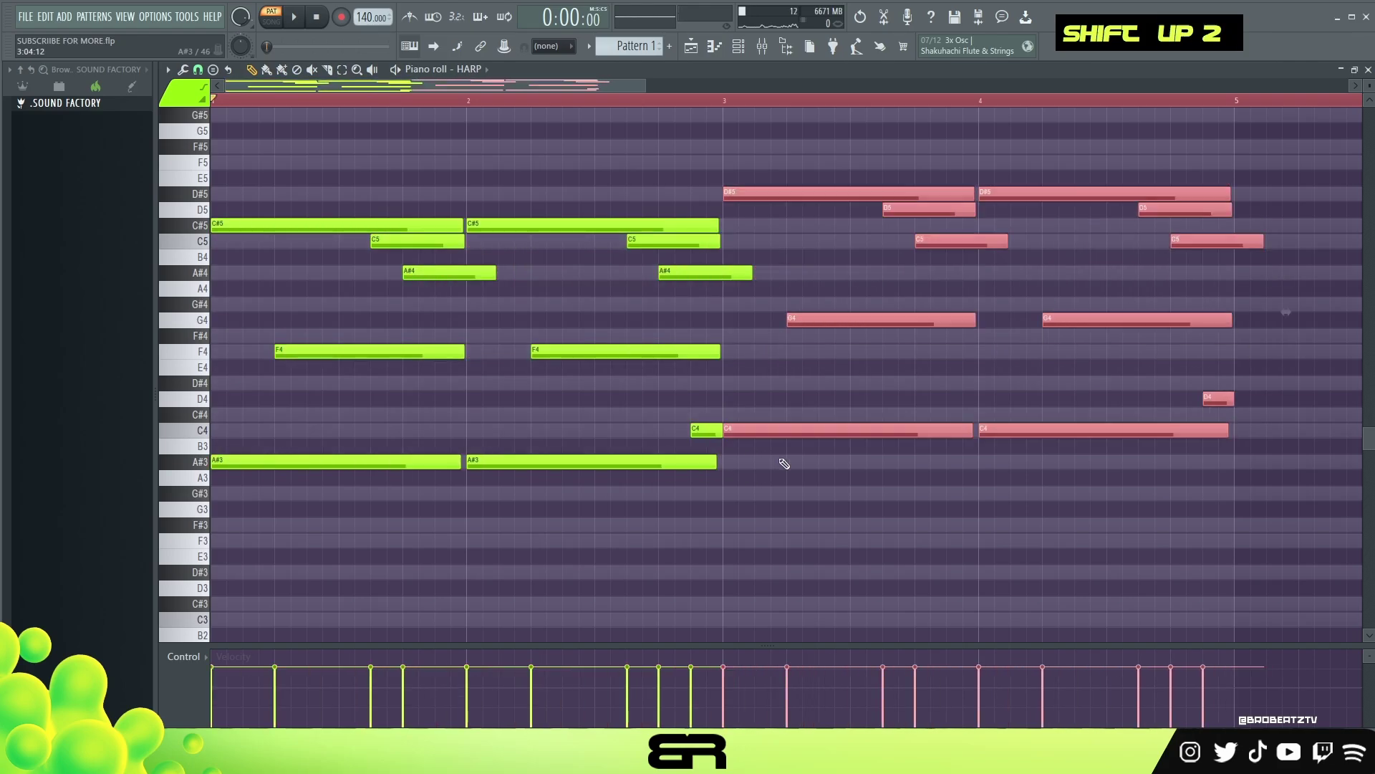
Delete the short F4 note at the end of bar 4, trim the last D#5 to end at bar 5, and play the melody
{"action": "right_click", "coordinate": [1197, 371]}
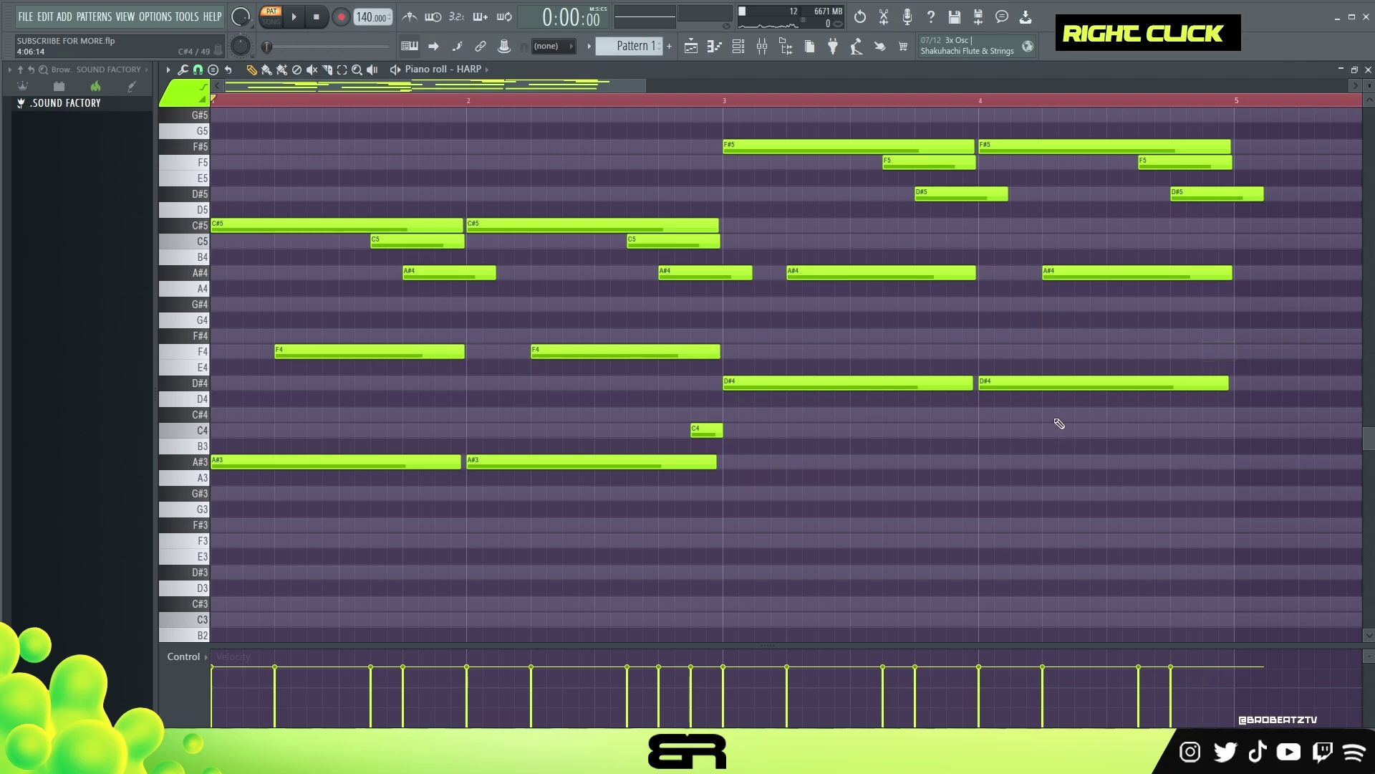
{"action": "left_click_drag", "start_coordinate": [1264, 193], "coordinate": [1232, 206], "text": "alt"}
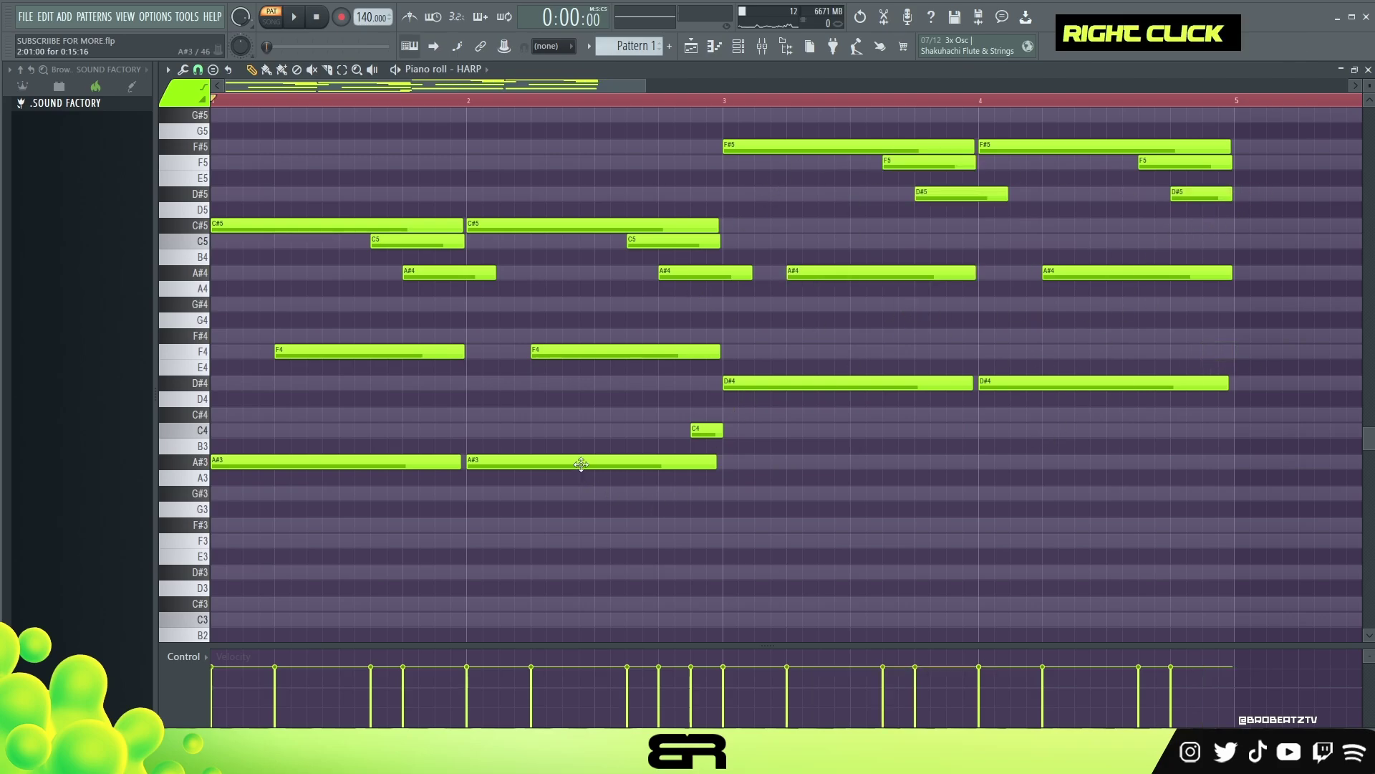
{"action": "key", "text": "space"}
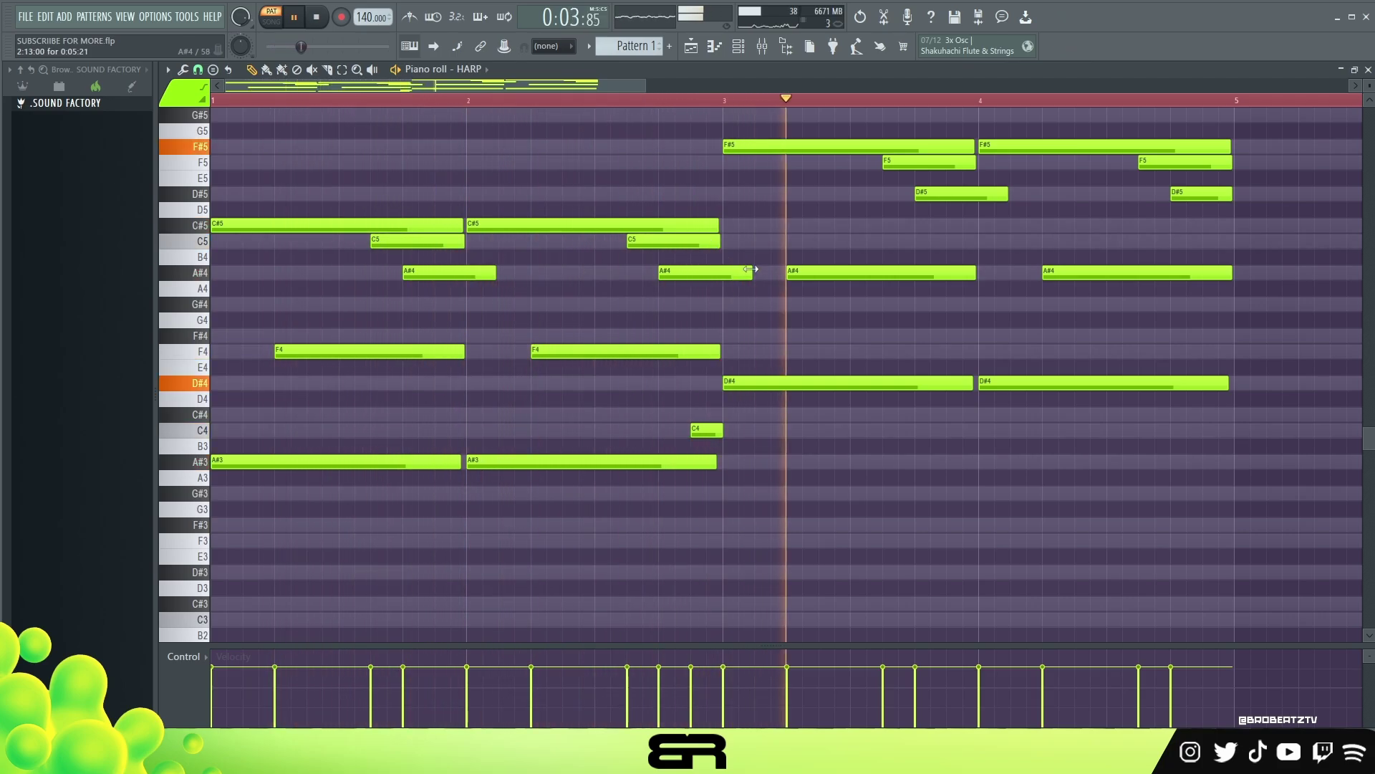
Nudge the short C4 before bar 3 slightly later and play the harp melody from the middle of bar 2
{"action": "scroll", "coordinate": [709, 430], "scroll_direction": "down", "scroll_amount": 1, "text": "shift"}
{"action": "scroll", "coordinate": [710, 430], "scroll_direction": "up", "scroll_amount": 1, "text": "shift"}
{"action": "key", "text": "space"}
{"action": "left_click", "coordinate": [598, 101]}
{"action": "key", "text": "space"}
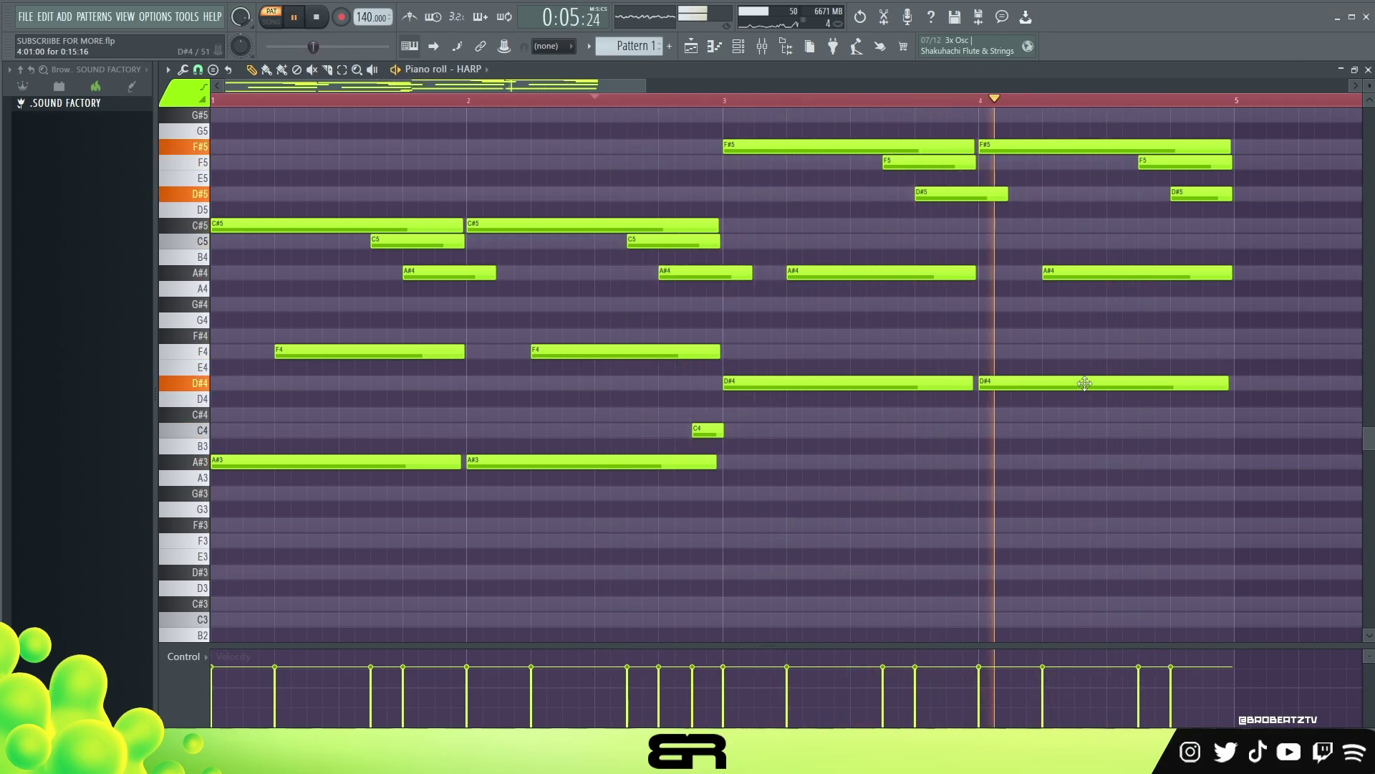
{"action": "key", "text": "space"}
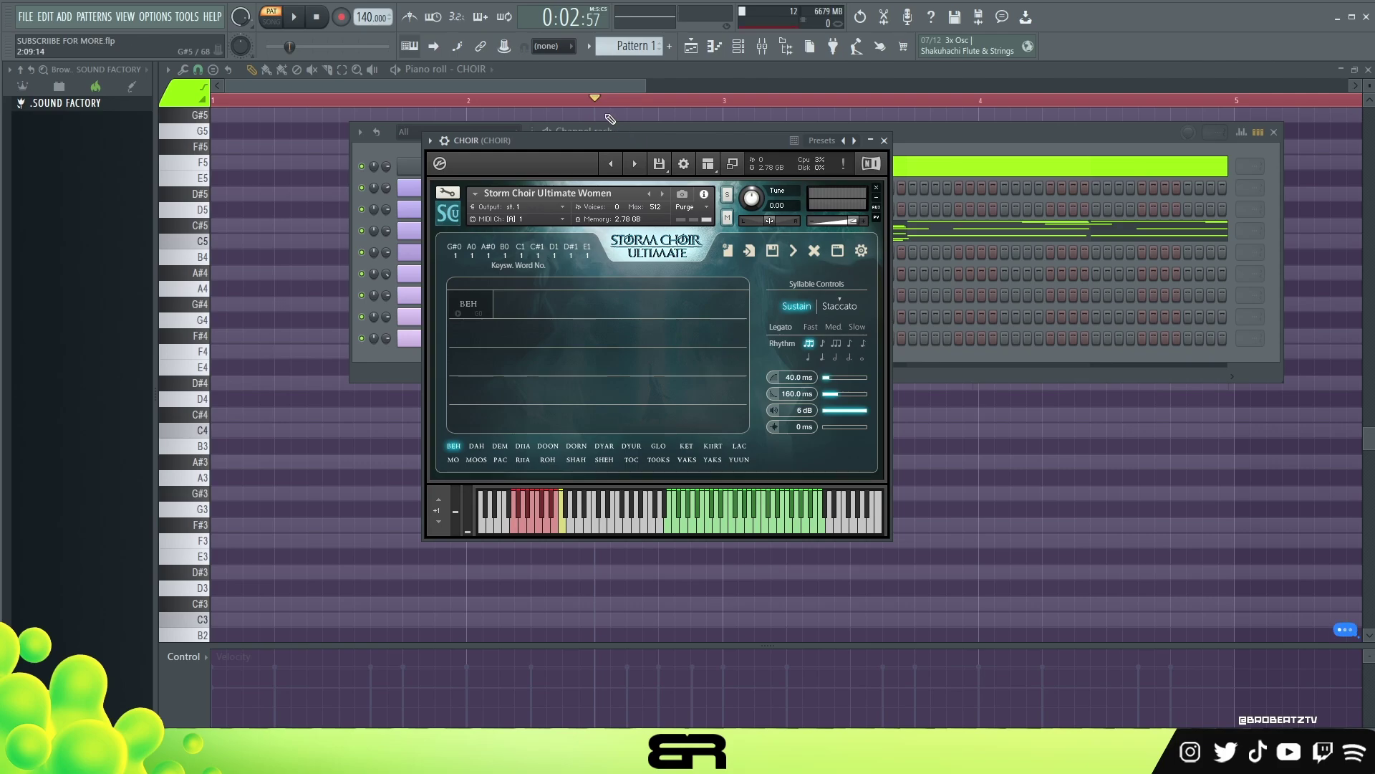
{"action": "left_click_drag", "start_coordinate": [699, 142], "coordinate": [834, 144]}
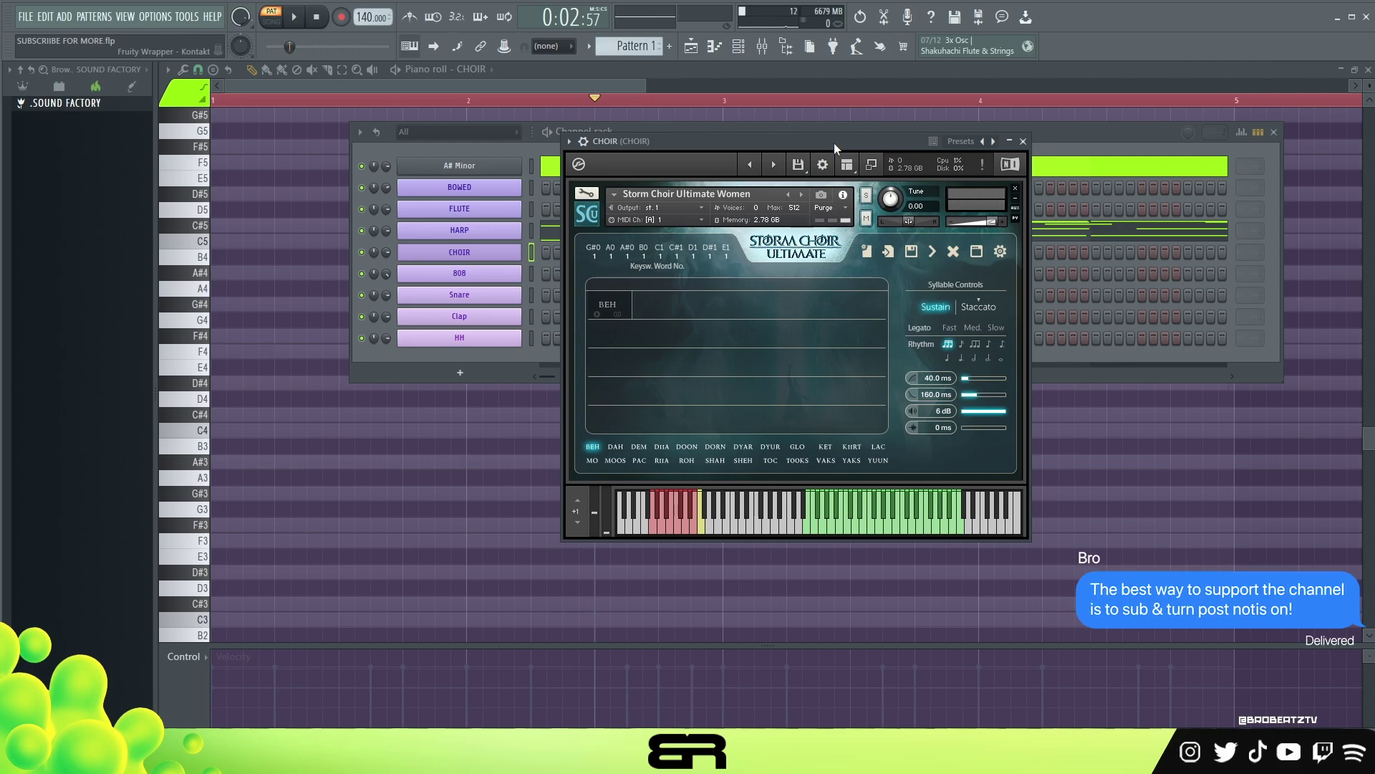
{"action": "mouse_move", "coordinate": [780, 140]}
{"action": "left_mouse_down"}
{"action": "mouse_move", "coordinate": [933, 141]}
{"action": "mouse_move", "coordinate": [790, 142]}
{"action": "left_mouse_up"}
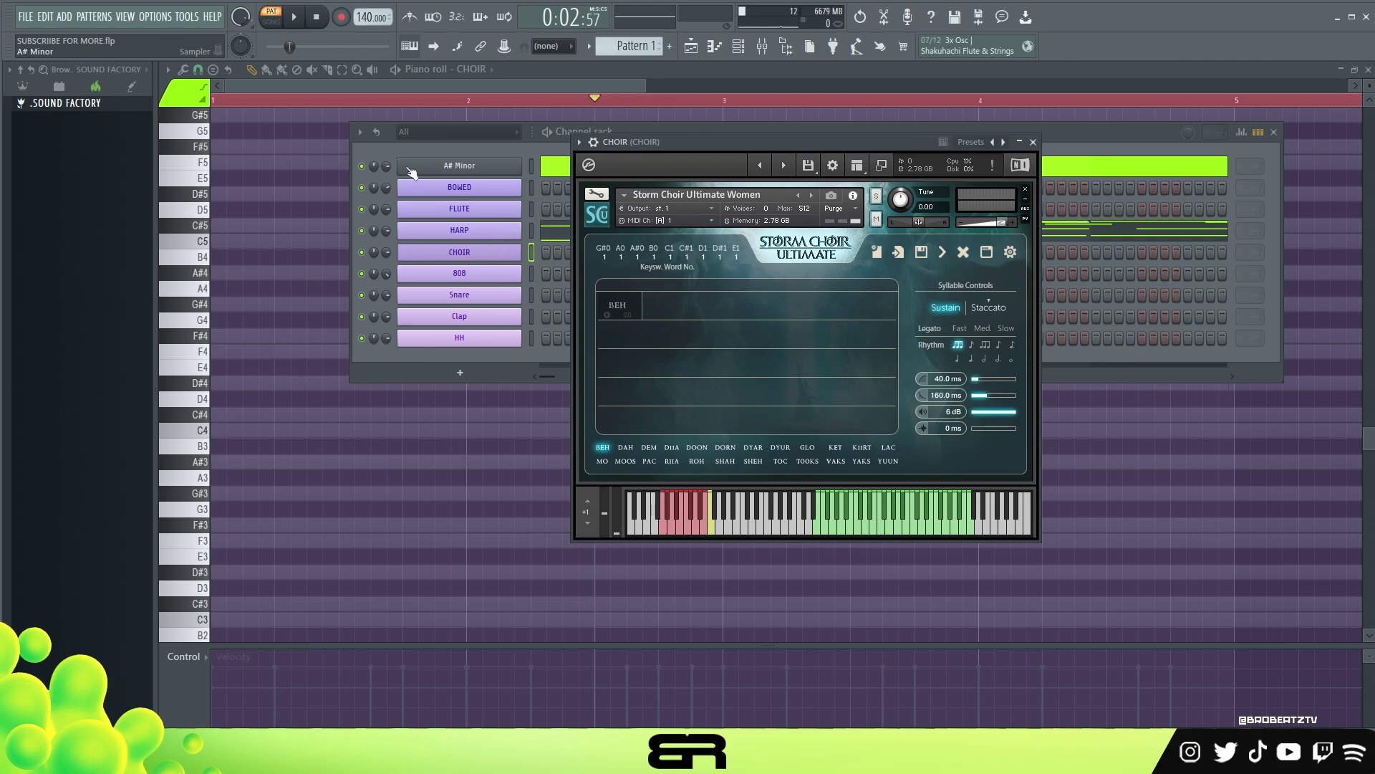
{"action": "left_click_drag", "start_coordinate": [625, 140], "coordinate": [684, 148]}
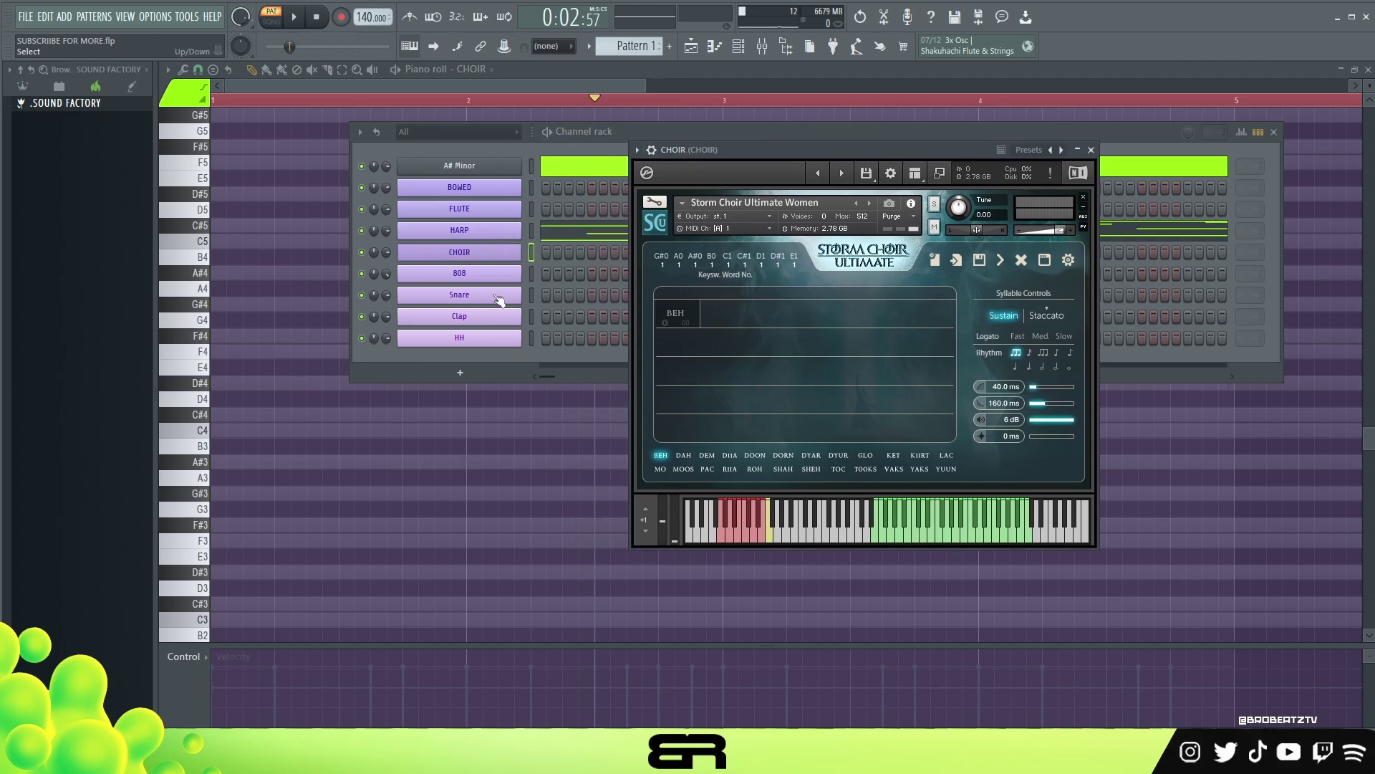
Return to the HARP channel's piano roll and copy the first C#5 note
{"action": "right_click", "coordinate": [256, 297]}
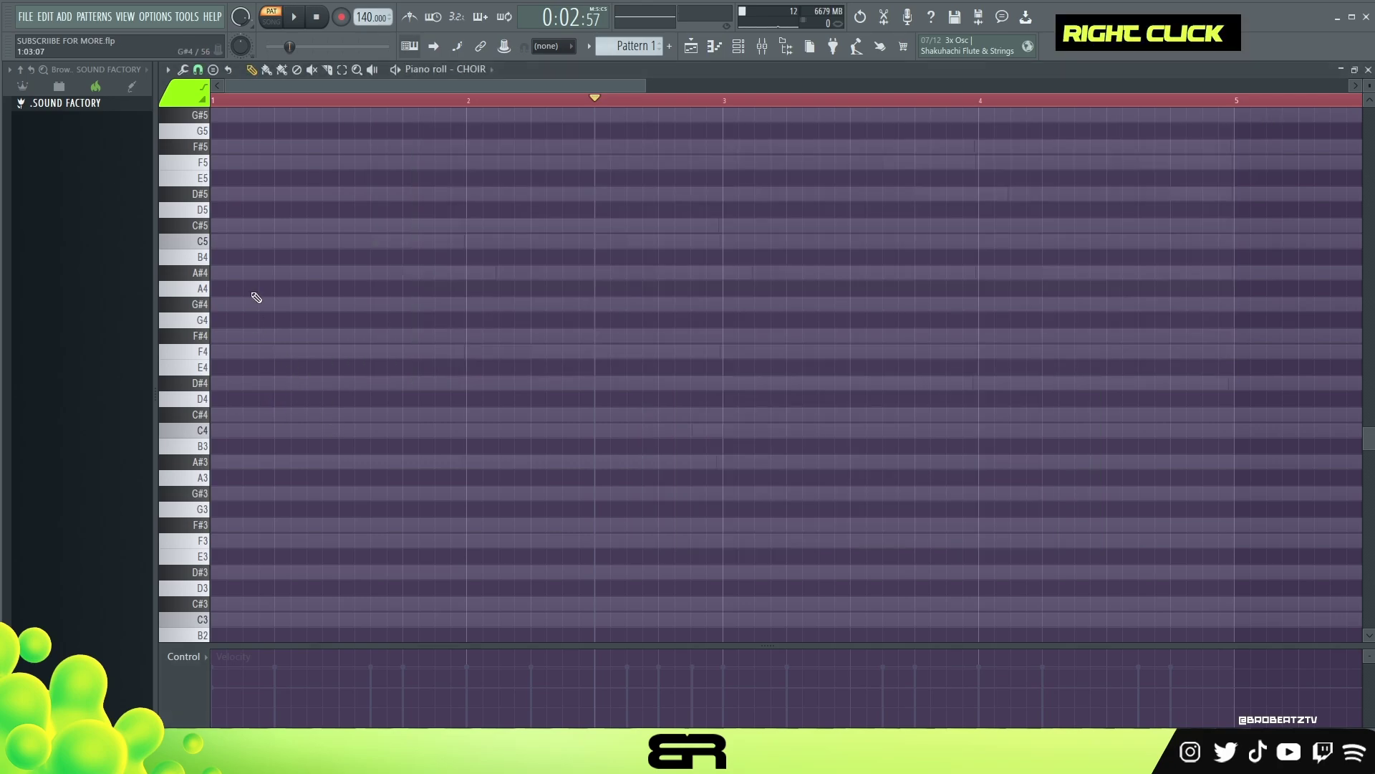
{"action": "left_click", "coordinate": [739, 46]}
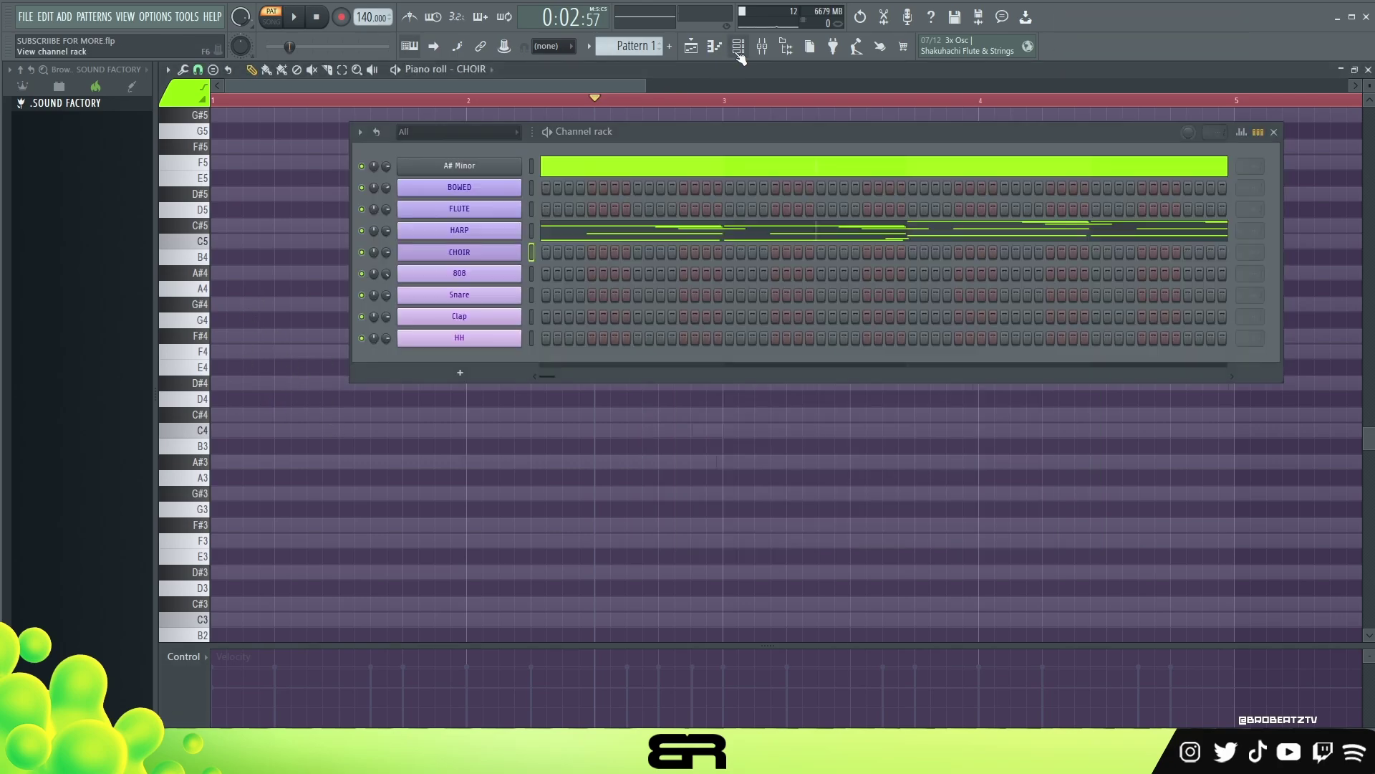
{"action": "left_click", "coordinate": [509, 237]}
{"action": "left_click", "coordinate": [286, 236], "text": "ctrl"}
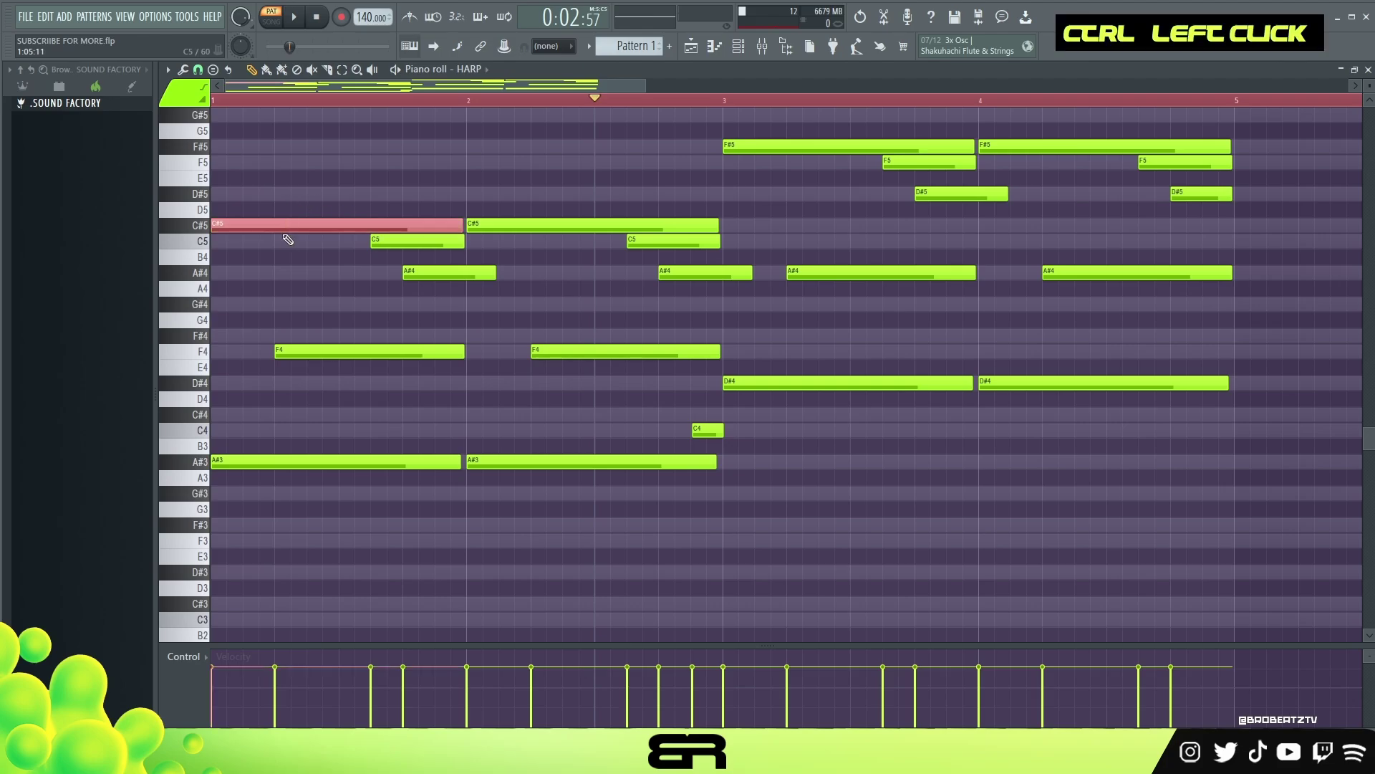
{"action": "key", "text": "ctrl+c"}
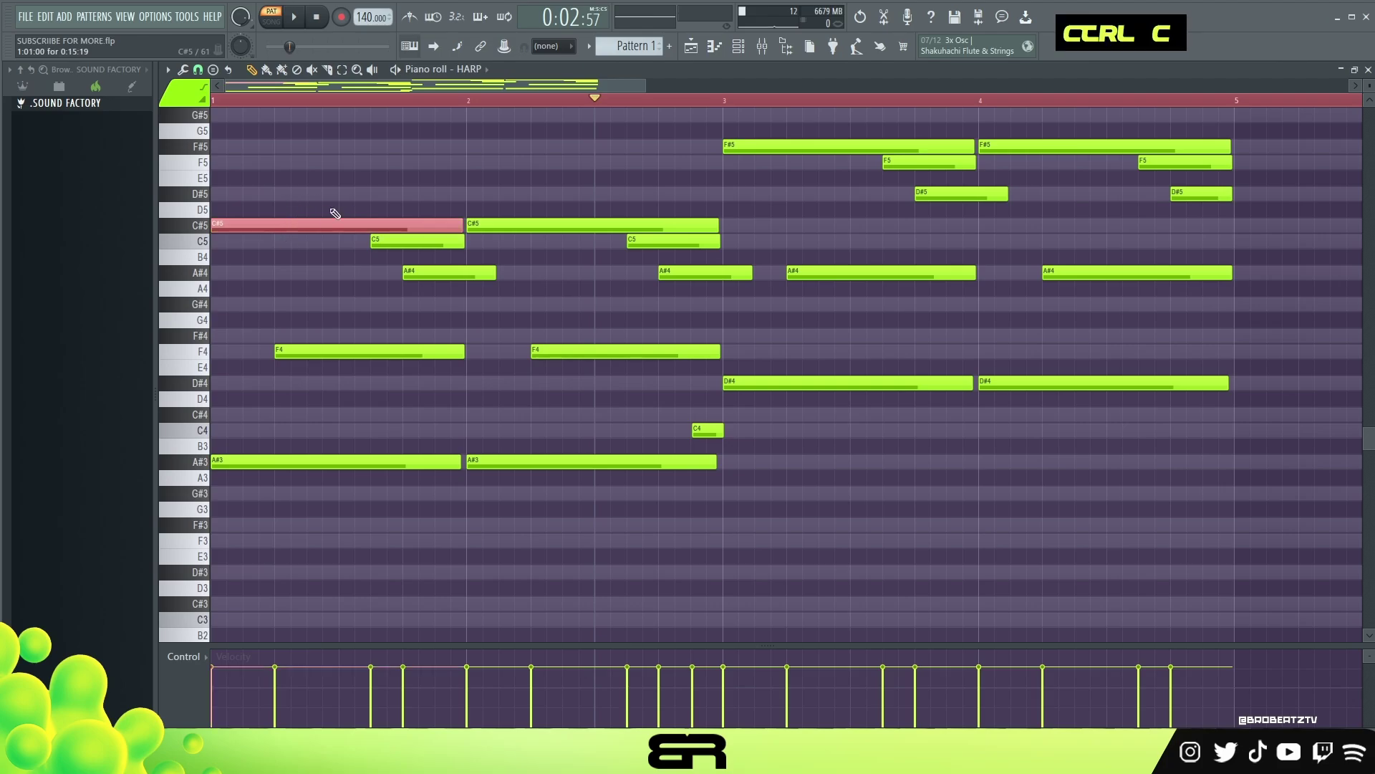
Paste the copied C#5 note at bar 1 in the CHOIR channel's piano roll and audition it
{"action": "left_click", "coordinate": [740, 47]}
{"action": "right_click", "coordinate": [521, 248]}
{"action": "left_click", "coordinate": [553, 252]}
{"action": "key", "text": "ctrl+v"}
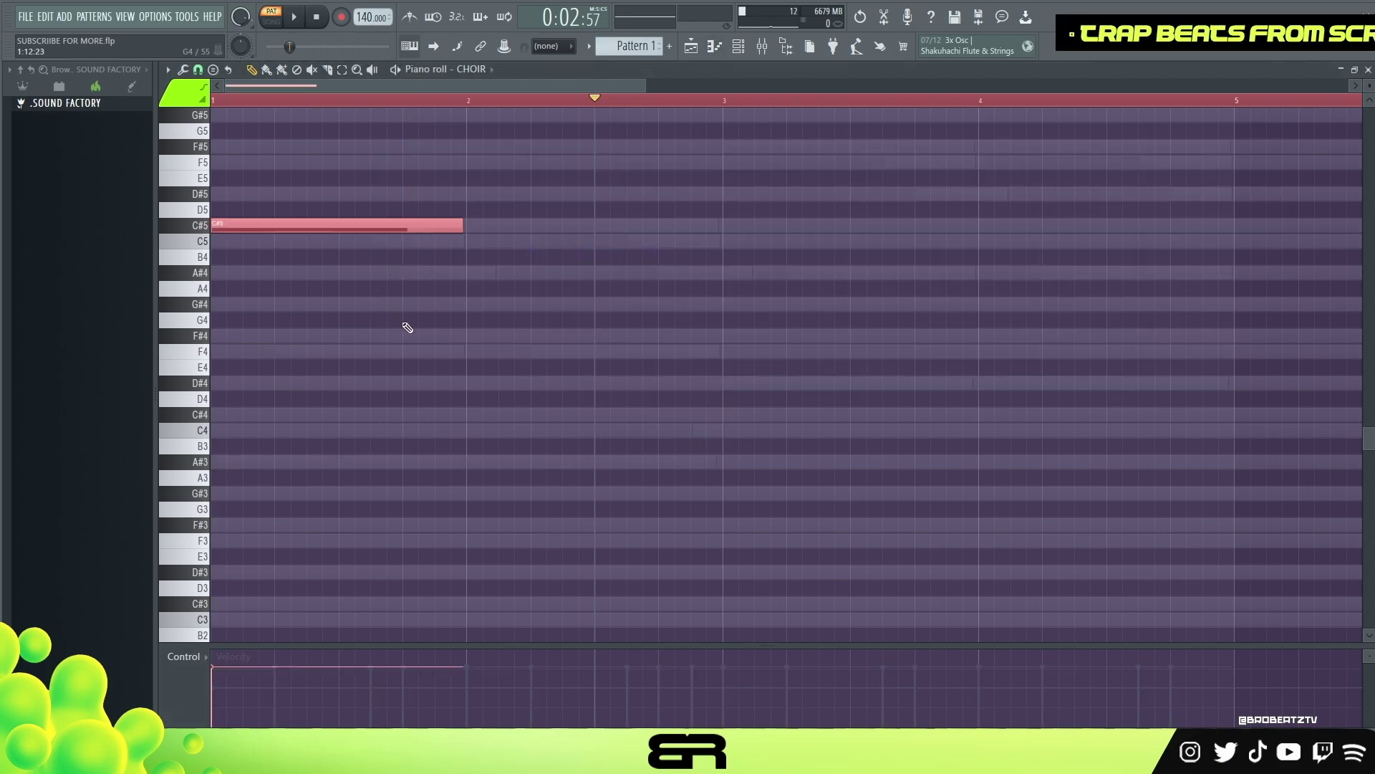
{"action": "right_click", "coordinate": [412, 301]}
{"action": "scroll", "coordinate": [292, 117], "scroll_direction": "up", "scroll_amount": 5}
{"action": "key", "text": "space"}
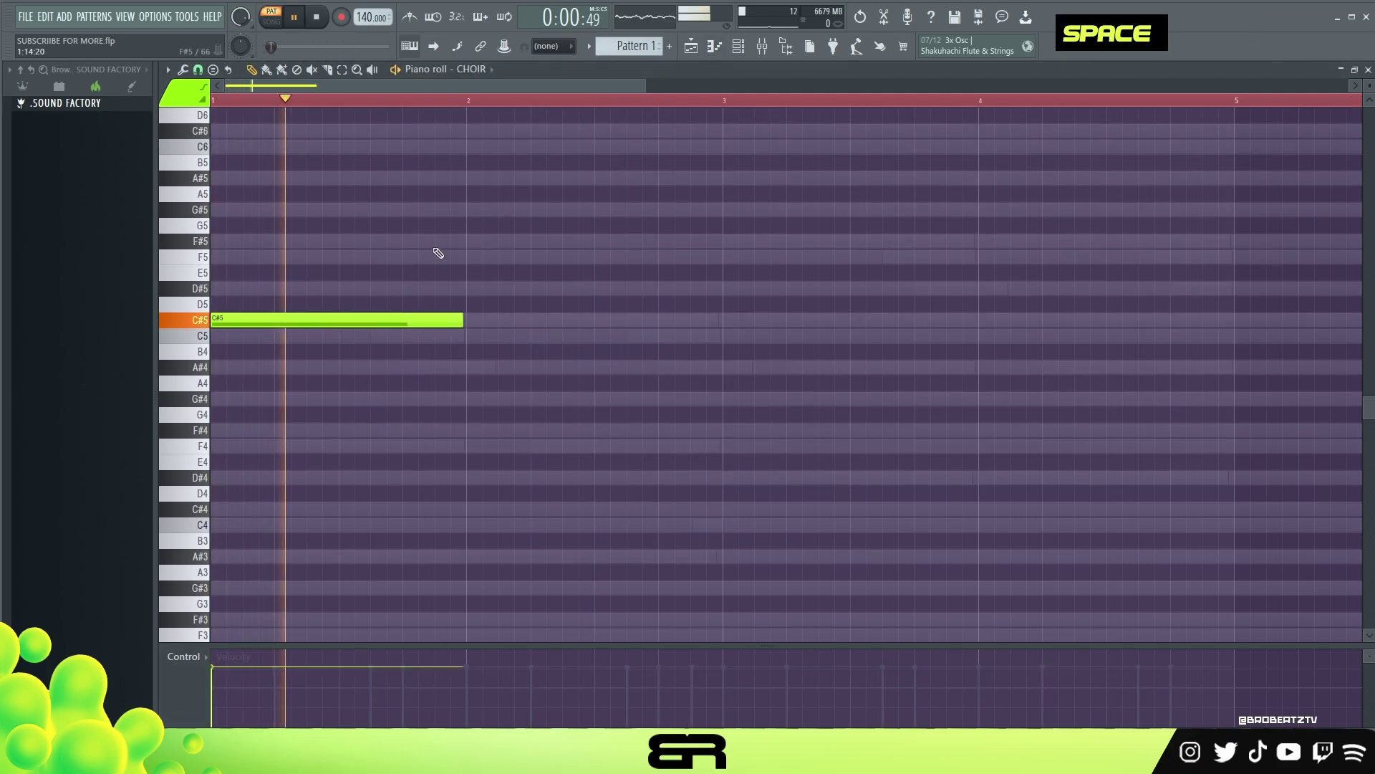
{"action": "key", "text": "space"}
Lengthen the choir's C#5 to about two bars, then add a long F5 at bar 3 with a short D#5 leading into it
{"action": "left_click_drag", "start_coordinate": [462, 319], "coordinate": [713, 341]}
{"action": "left_click_drag", "start_coordinate": [309, 304], "coordinate": [730, 254]}
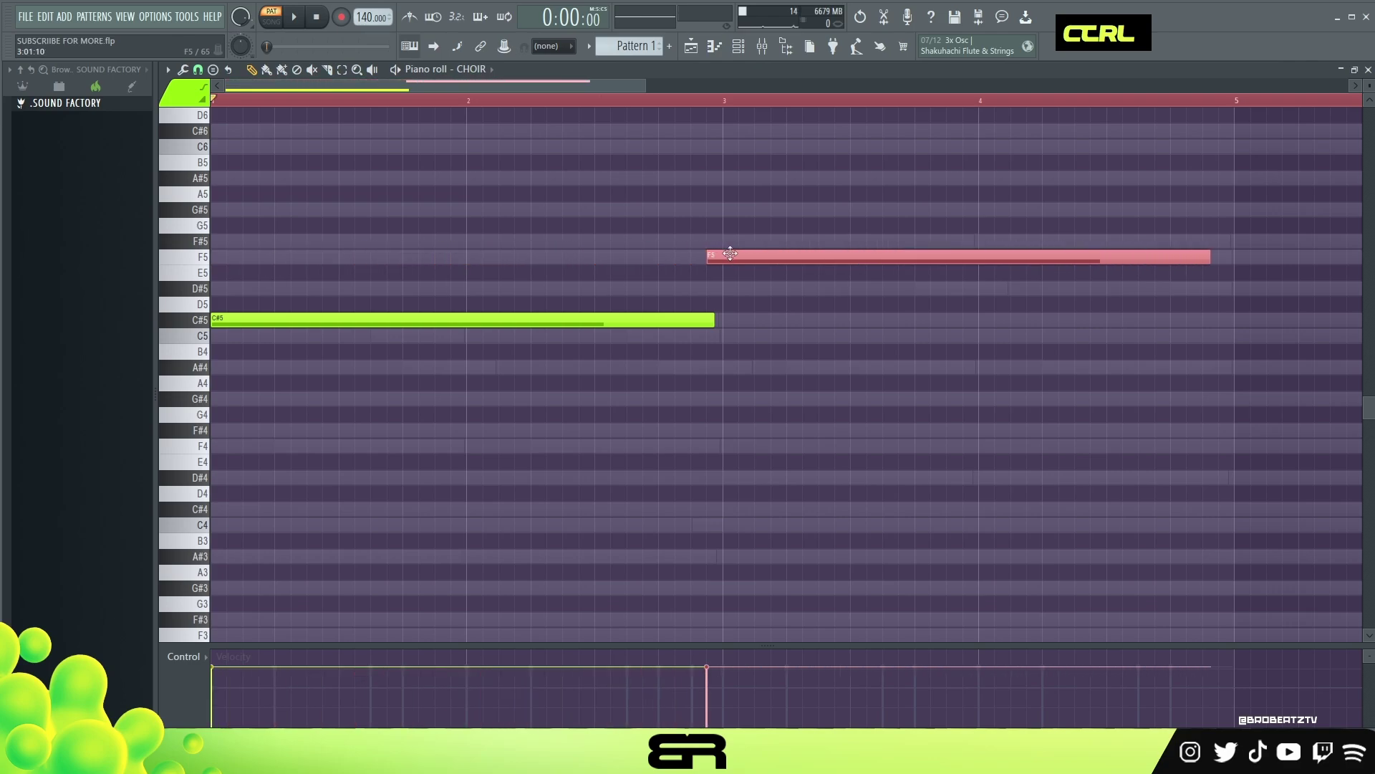
{"action": "right_click", "coordinate": [691, 288]}
{"action": "left_click", "coordinate": [691, 288]}
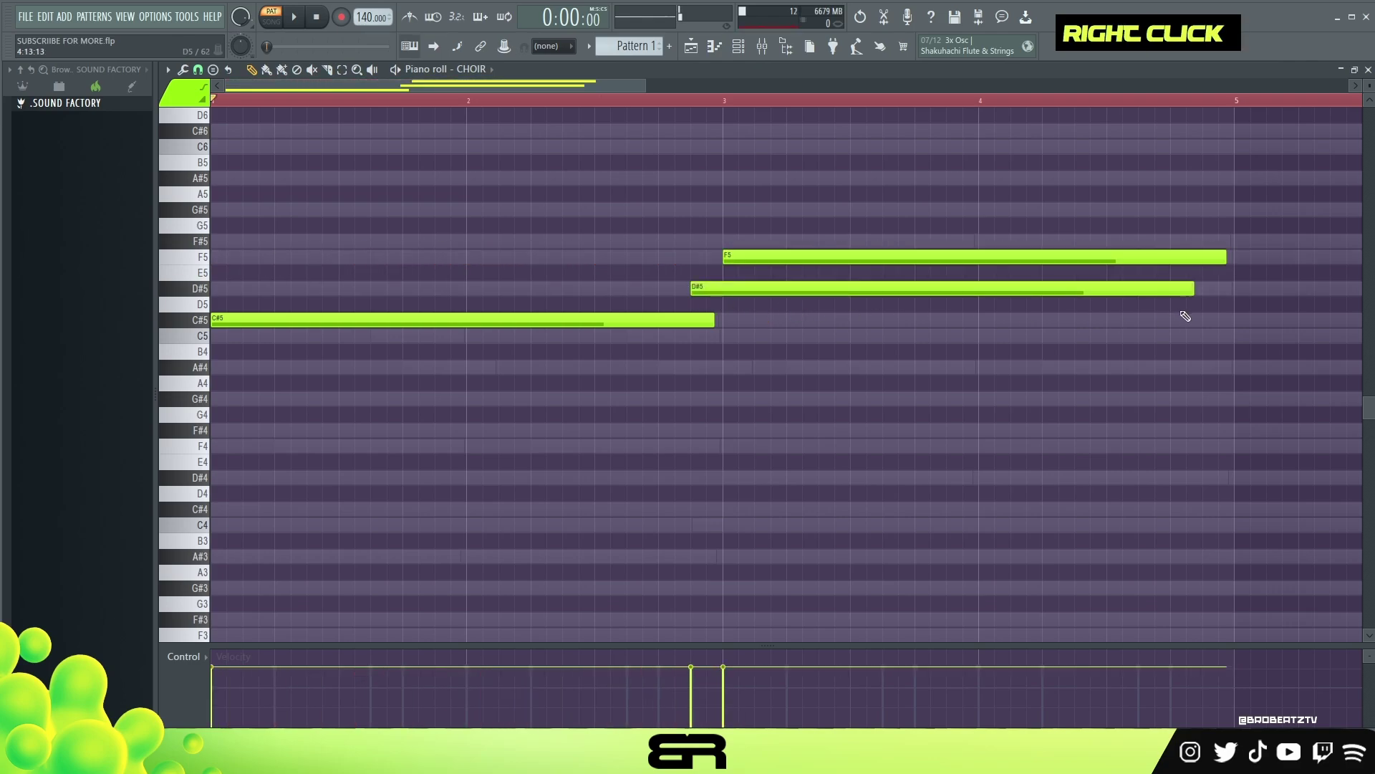
{"action": "left_click_drag", "start_coordinate": [1186, 288], "coordinate": [718, 289]}
Play back the choir line and shorten the long F5 to end a little earlier before bar 5
{"action": "key", "text": "space"}
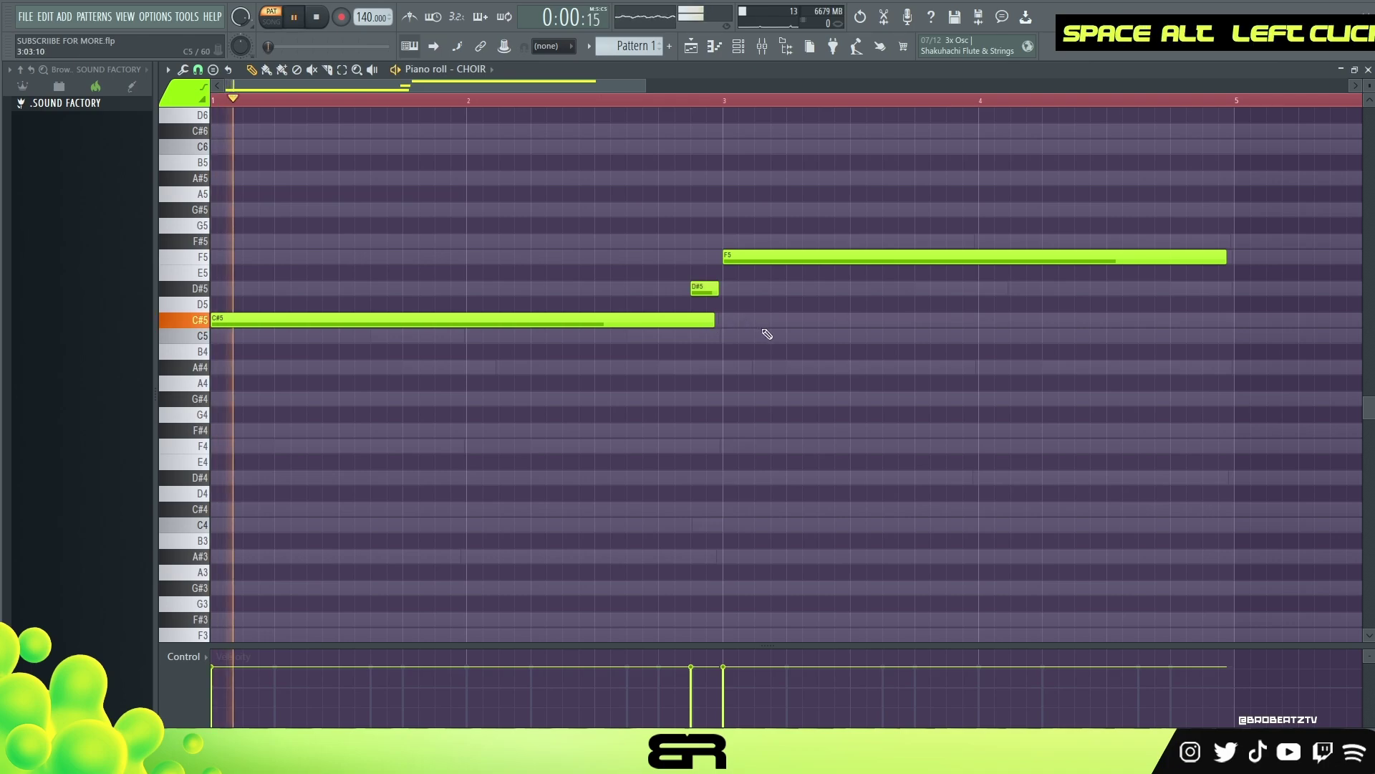
{"action": "key", "text": "ctrl"}
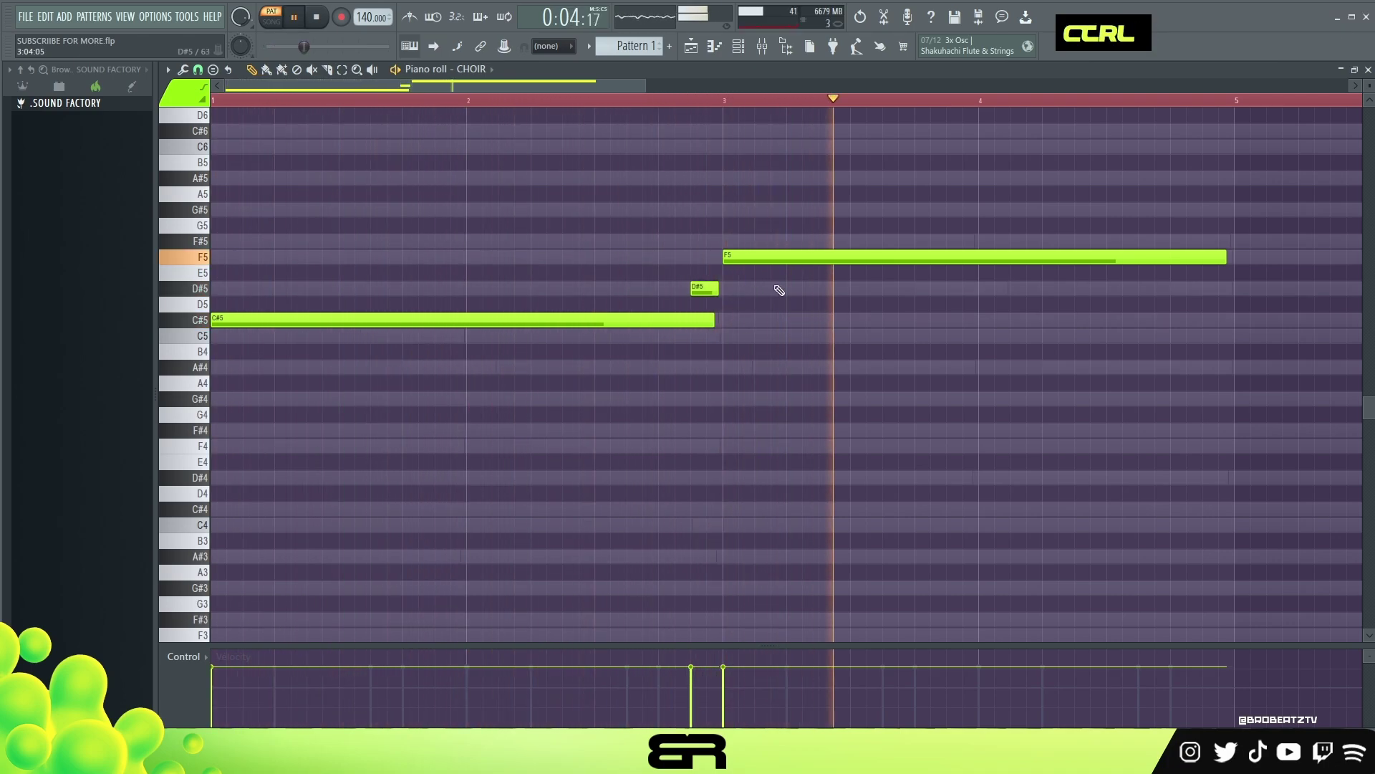
{"action": "left_click_drag", "start_coordinate": [1225, 260], "coordinate": [1187, 261]}
{"action": "key", "text": "space"}
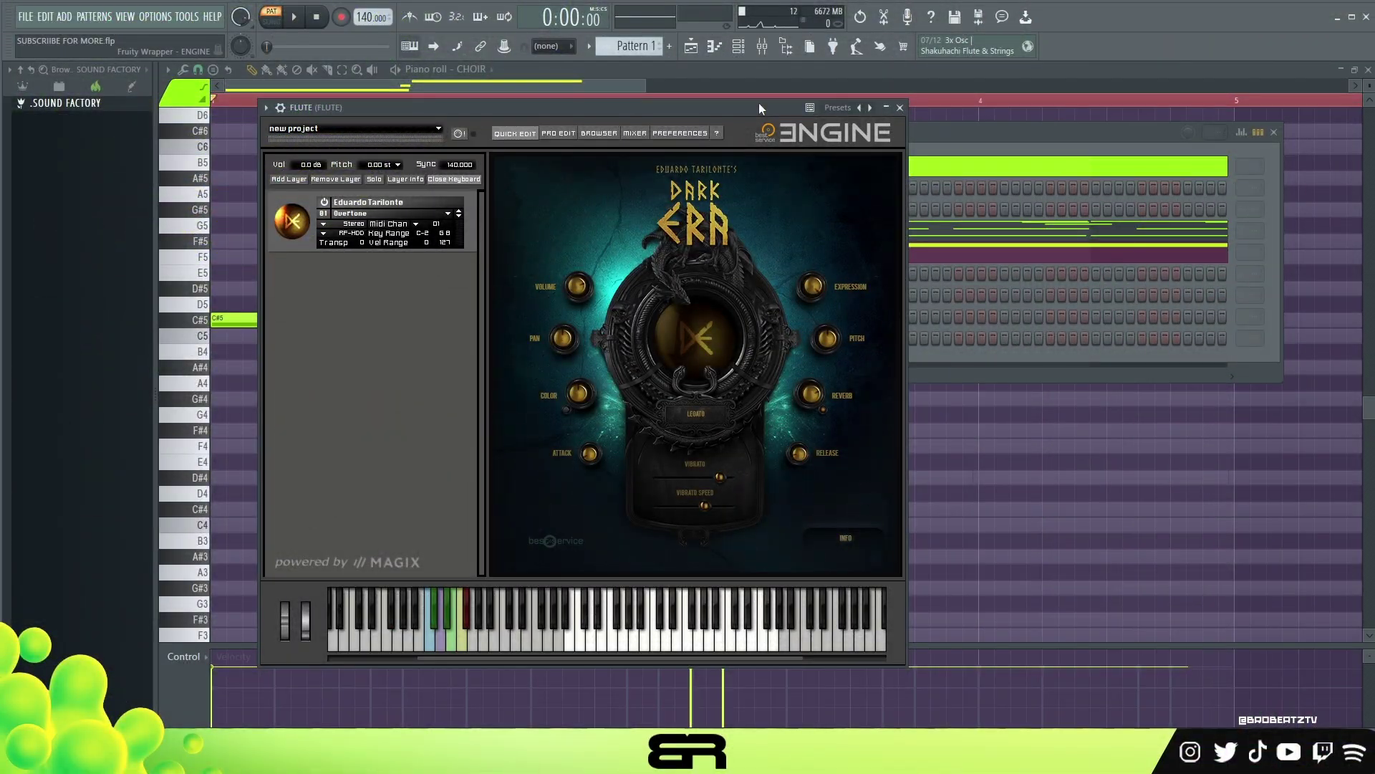
Open the FLUTE channel's instrument, then its empty piano roll, and clear the time selection on the timeline
{"action": "key", "text": "F6"}
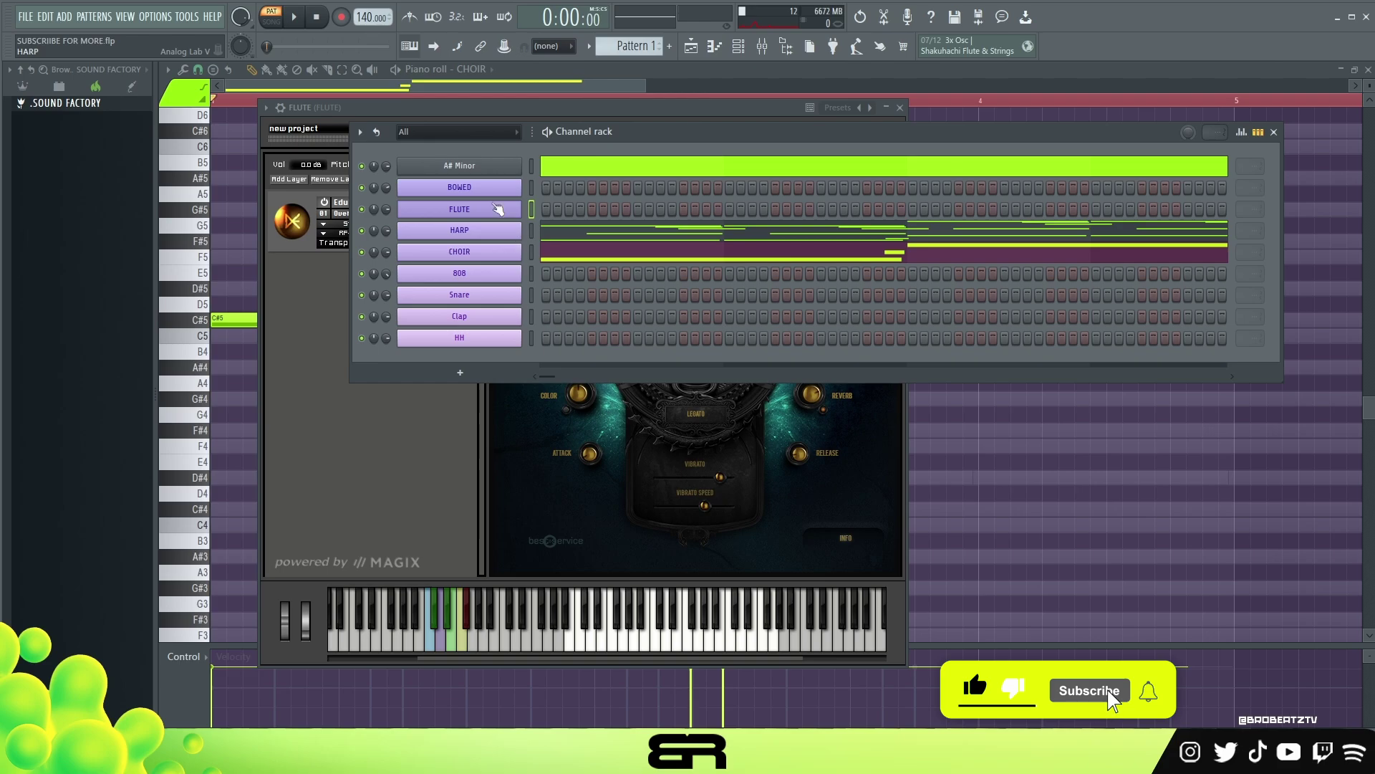
{"action": "left_click", "coordinate": [516, 118]}
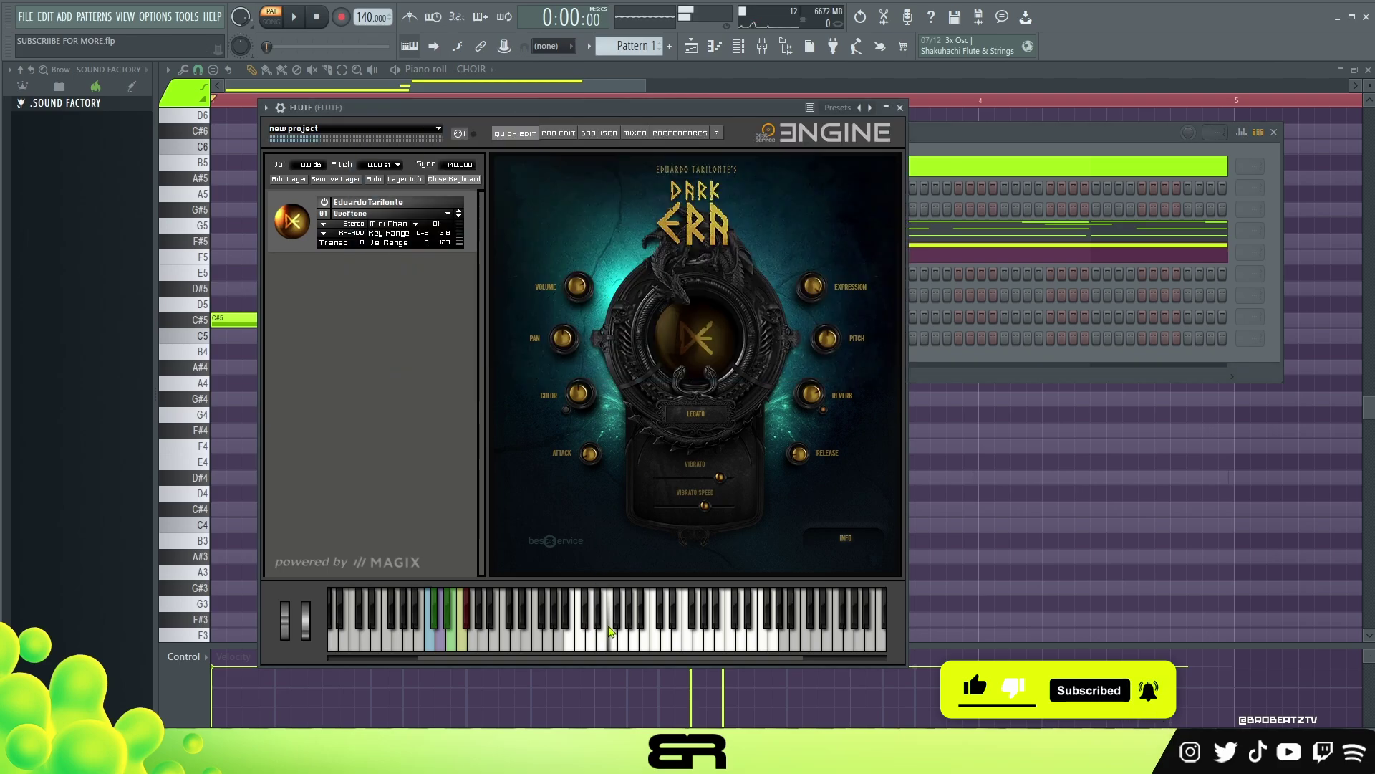
{"action": "left_click", "coordinate": [953, 143]}
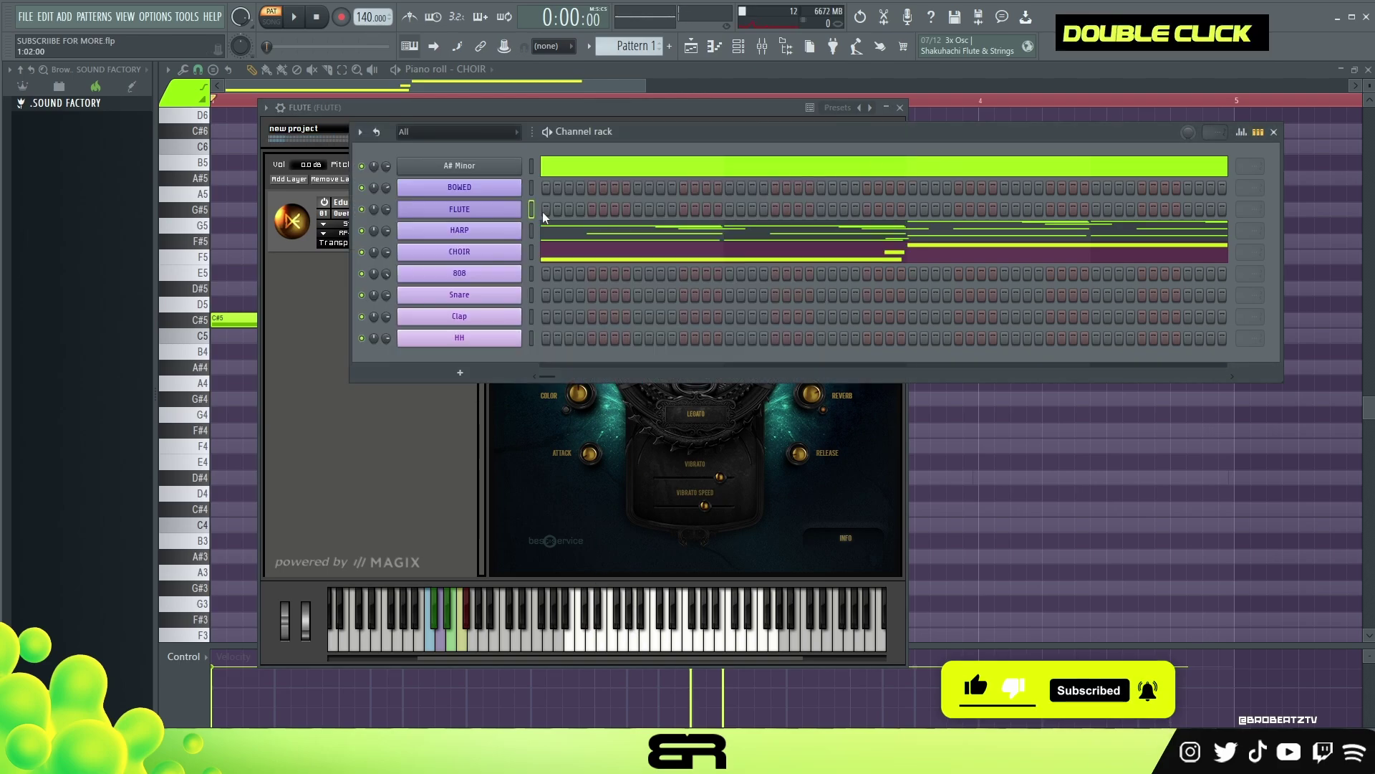
{"action": "right_click", "coordinate": [516, 202]}
{"action": "left_click", "coordinate": [564, 212]}
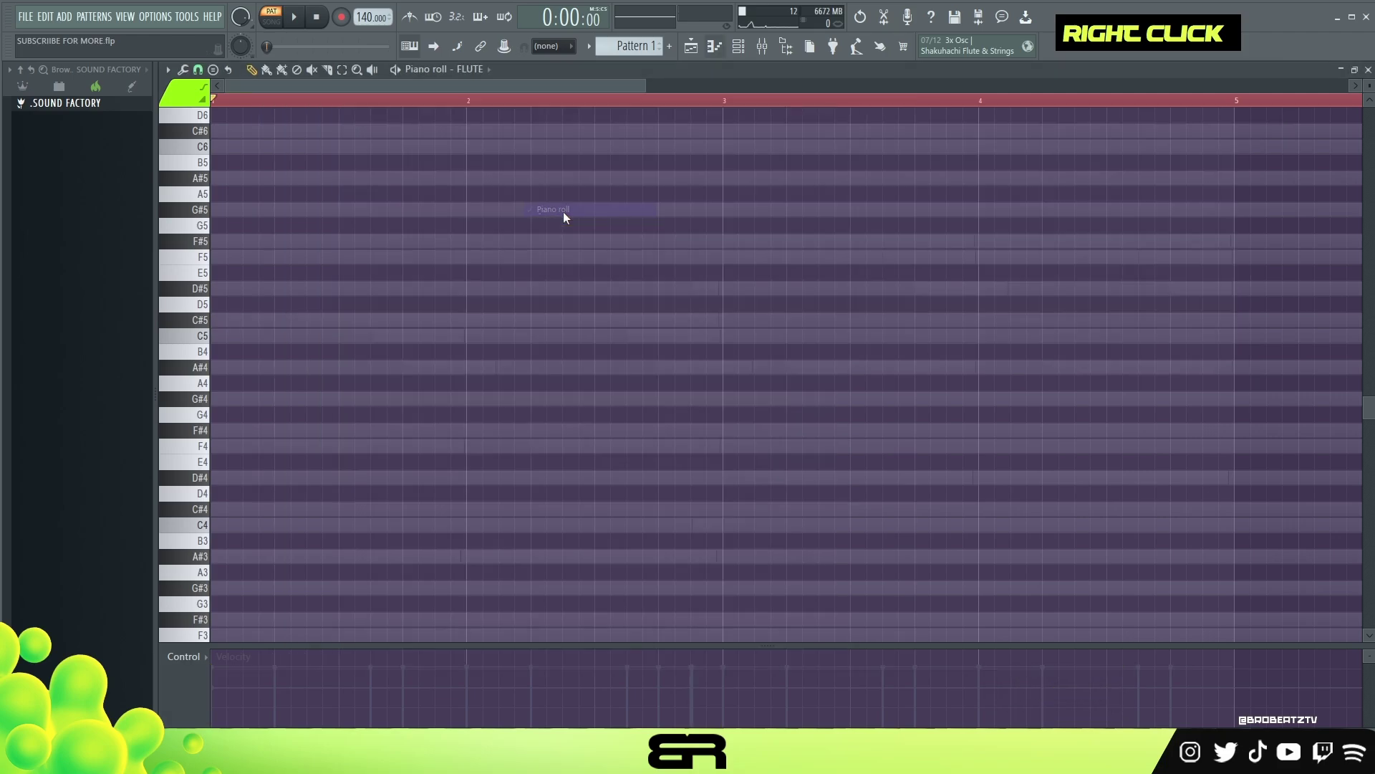
{"action": "double_click", "coordinate": [278, 101]}
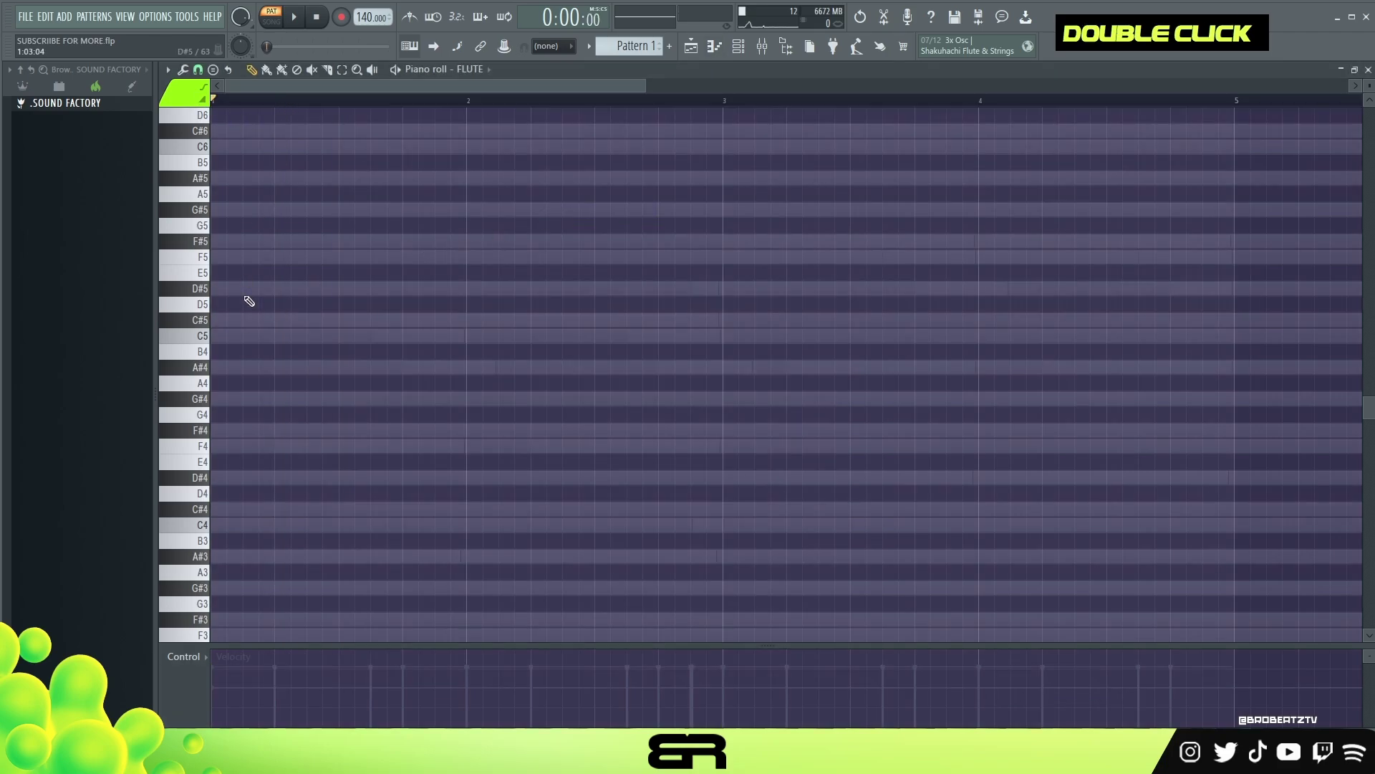
Play the pattern while auditioning flute pitches such as F5 and D#5 against it
{"action": "key", "text": "space"}
{"action": "key", "text": "space"}
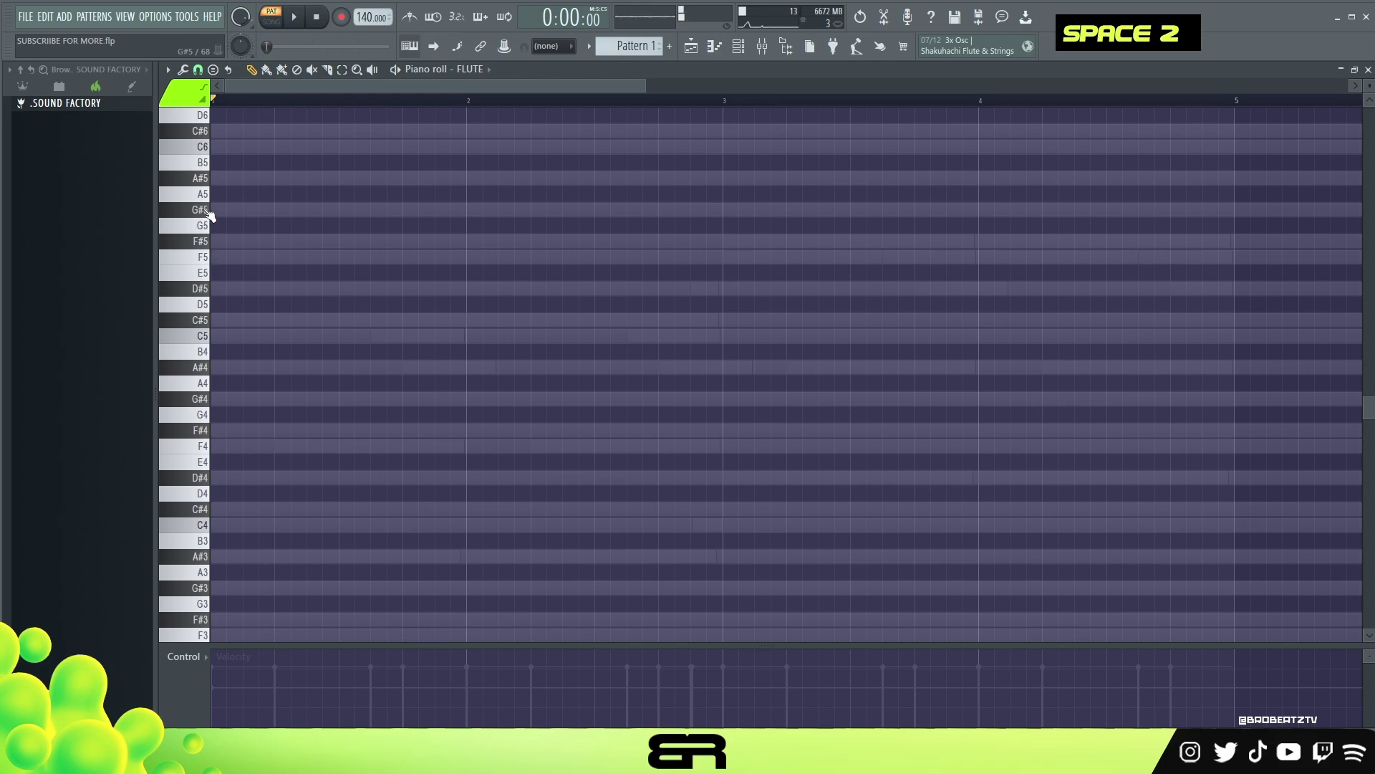
{"action": "key", "text": "space"}
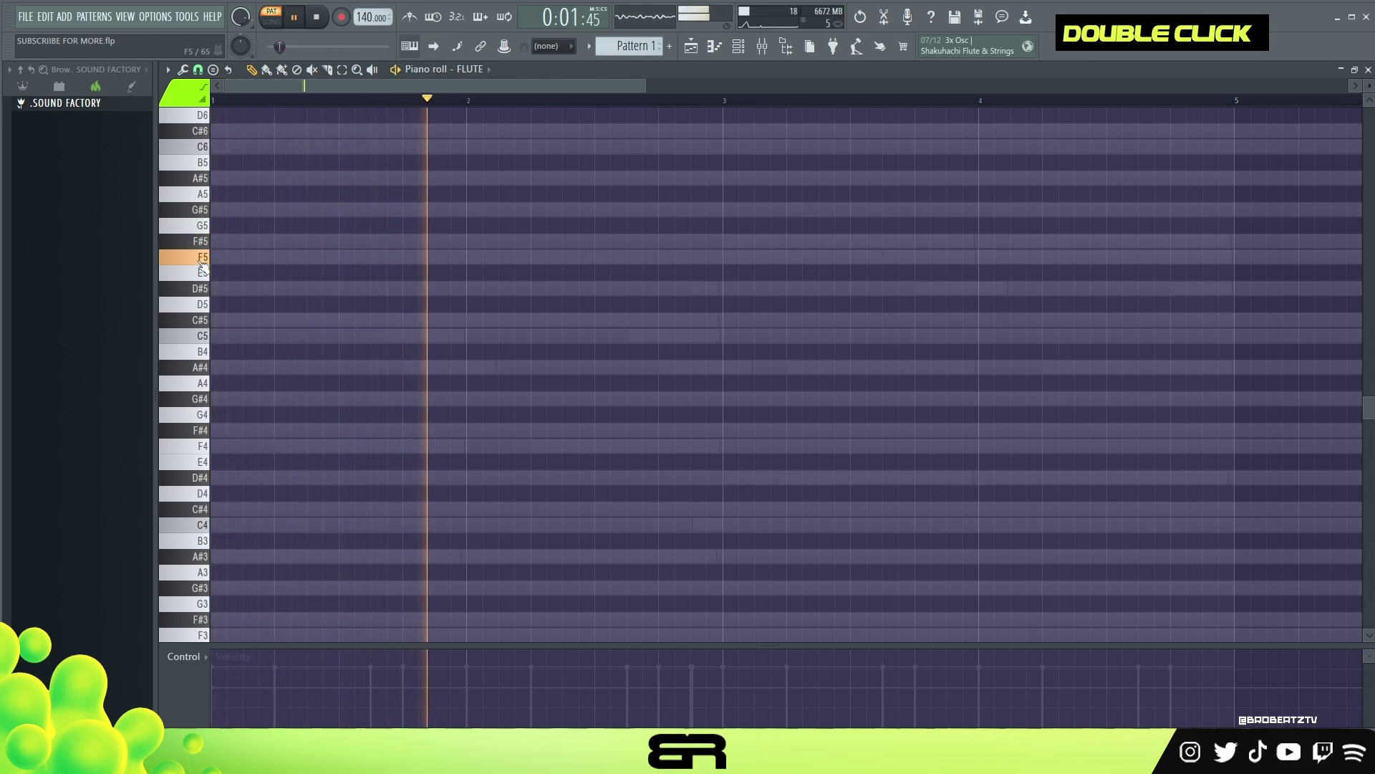
{"action": "left_click", "coordinate": [205, 290]}
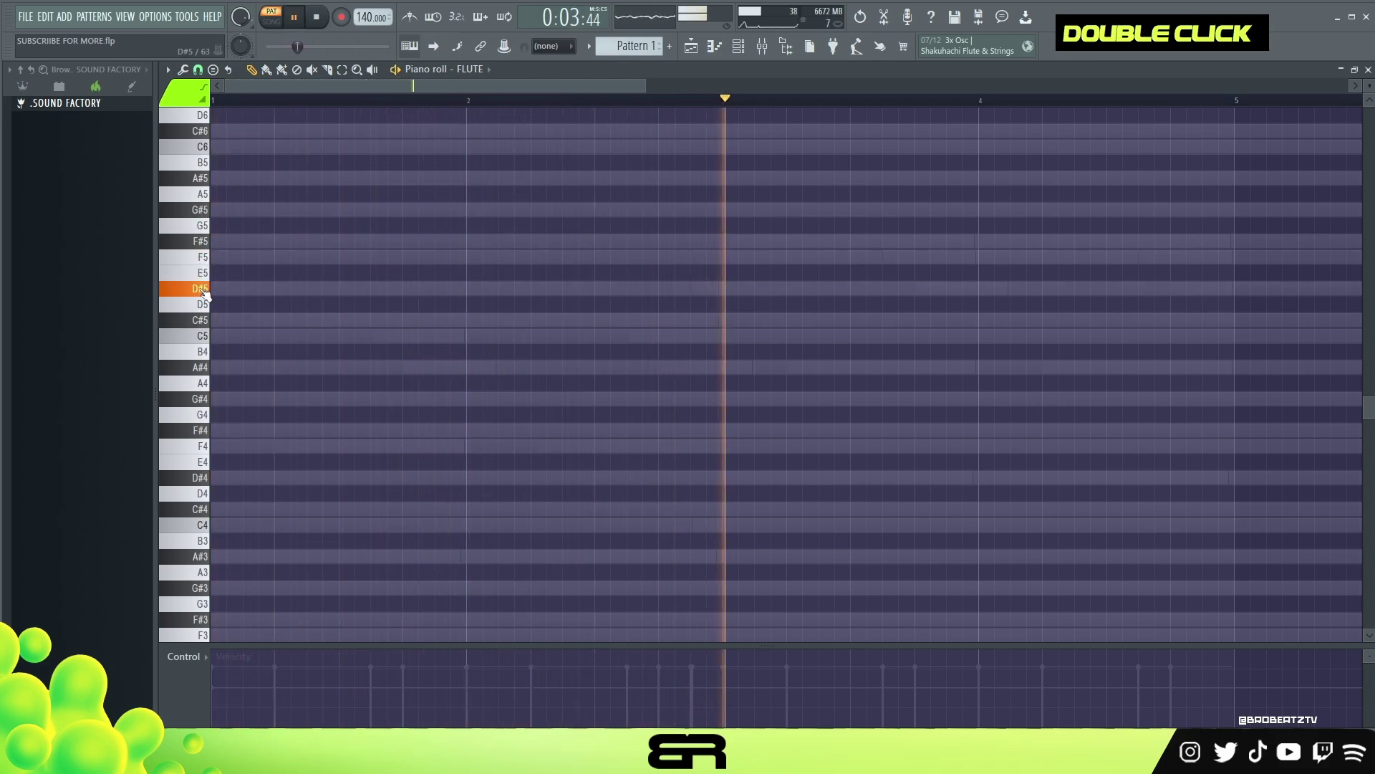
{"action": "key", "text": "space"}
{"action": "key", "text": "space"}
Add a flute F5 on beat 3 of bar 1 and a C5 on beat 4, checking them in playback
{"action": "left_click", "coordinate": [339, 256]}
{"action": "key", "text": "space"}
{"action": "key", "text": "space"}
{"action": "key", "text": "space"}
{"action": "key", "text": "space"}
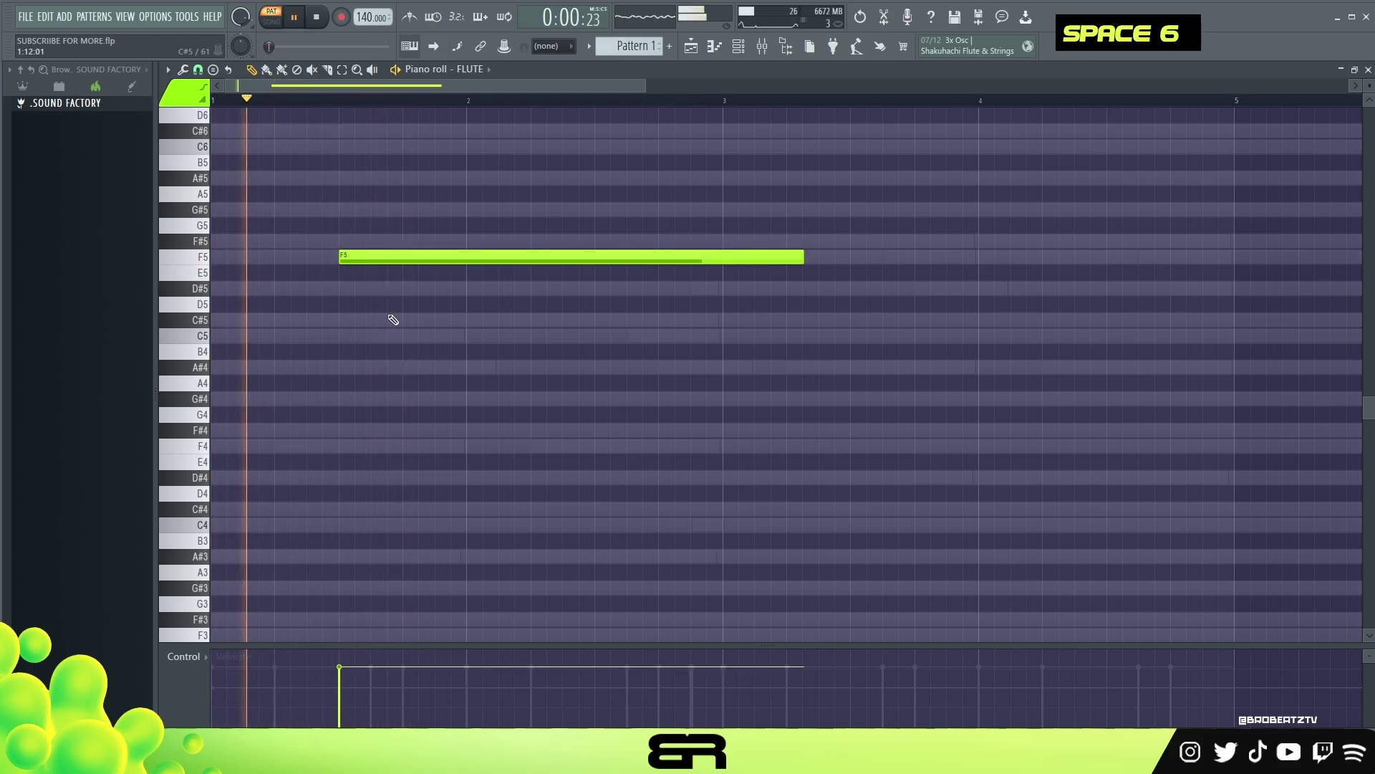
{"action": "left_click", "coordinate": [404, 322]}
{"action": "key", "text": "space"}
{"action": "left_click_drag", "start_coordinate": [430, 323], "coordinate": [433, 340]}
{"action": "key", "text": "space"}
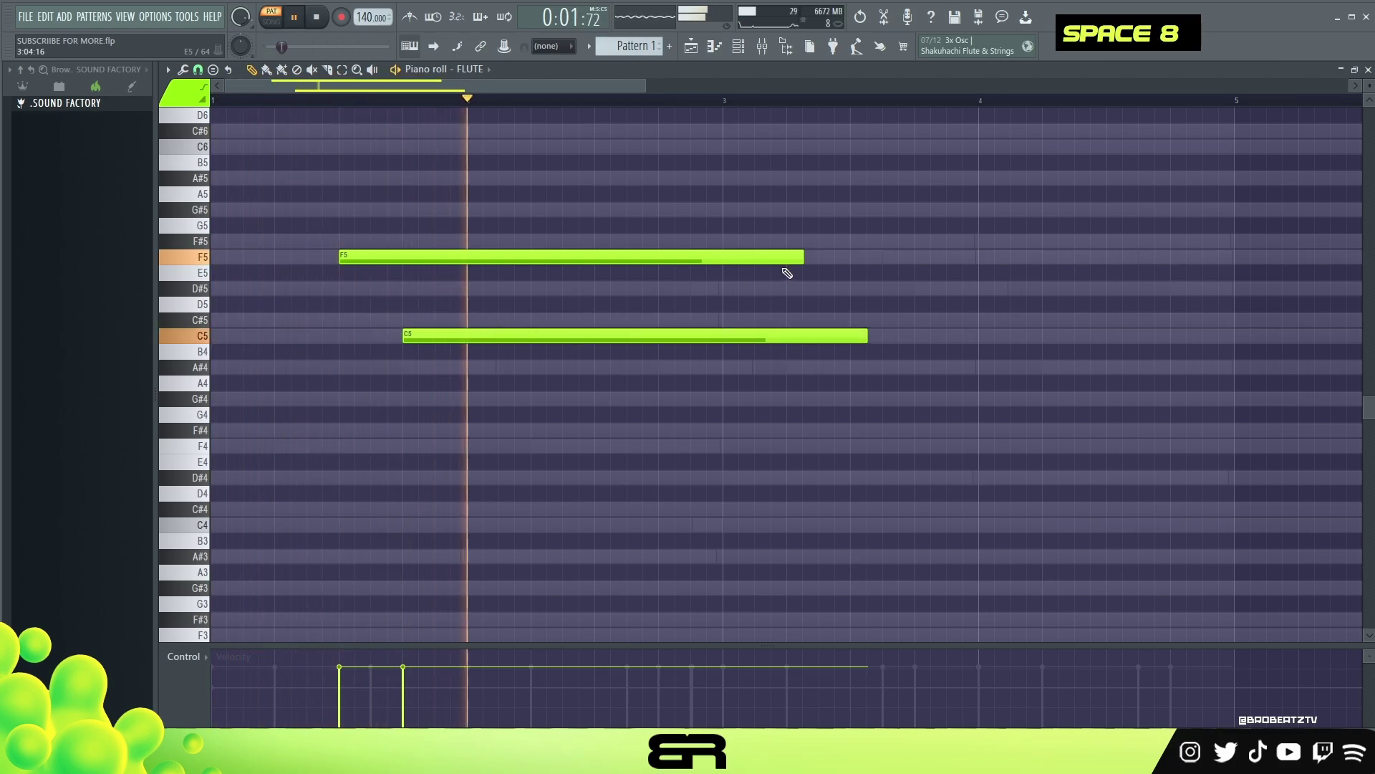
Shorten the flute's F5 and C5 to slightly over one beat each and play them back
{"action": "key", "text": "space"}
{"action": "left_click_drag", "start_coordinate": [801, 261], "coordinate": [411, 306]}
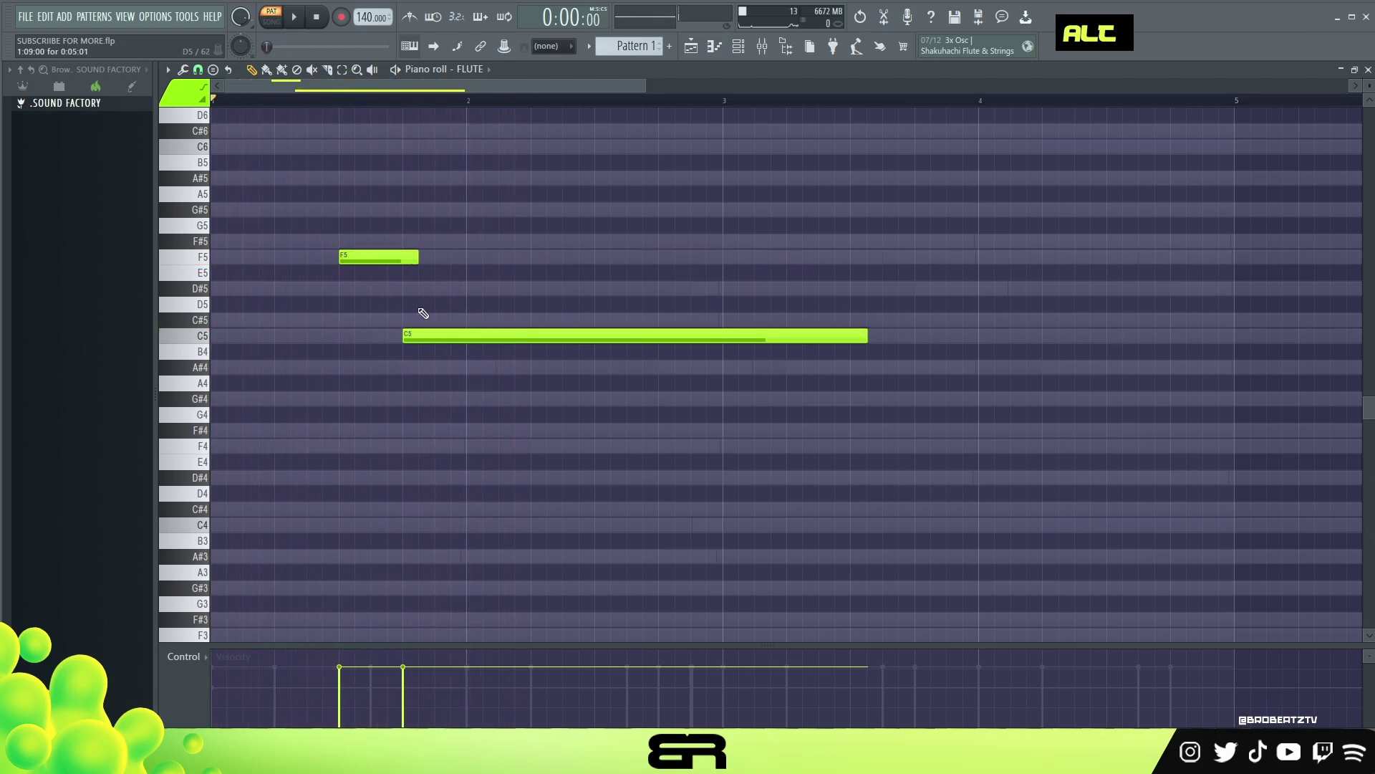
{"action": "left_click_drag", "start_coordinate": [864, 339], "coordinate": [465, 371]}
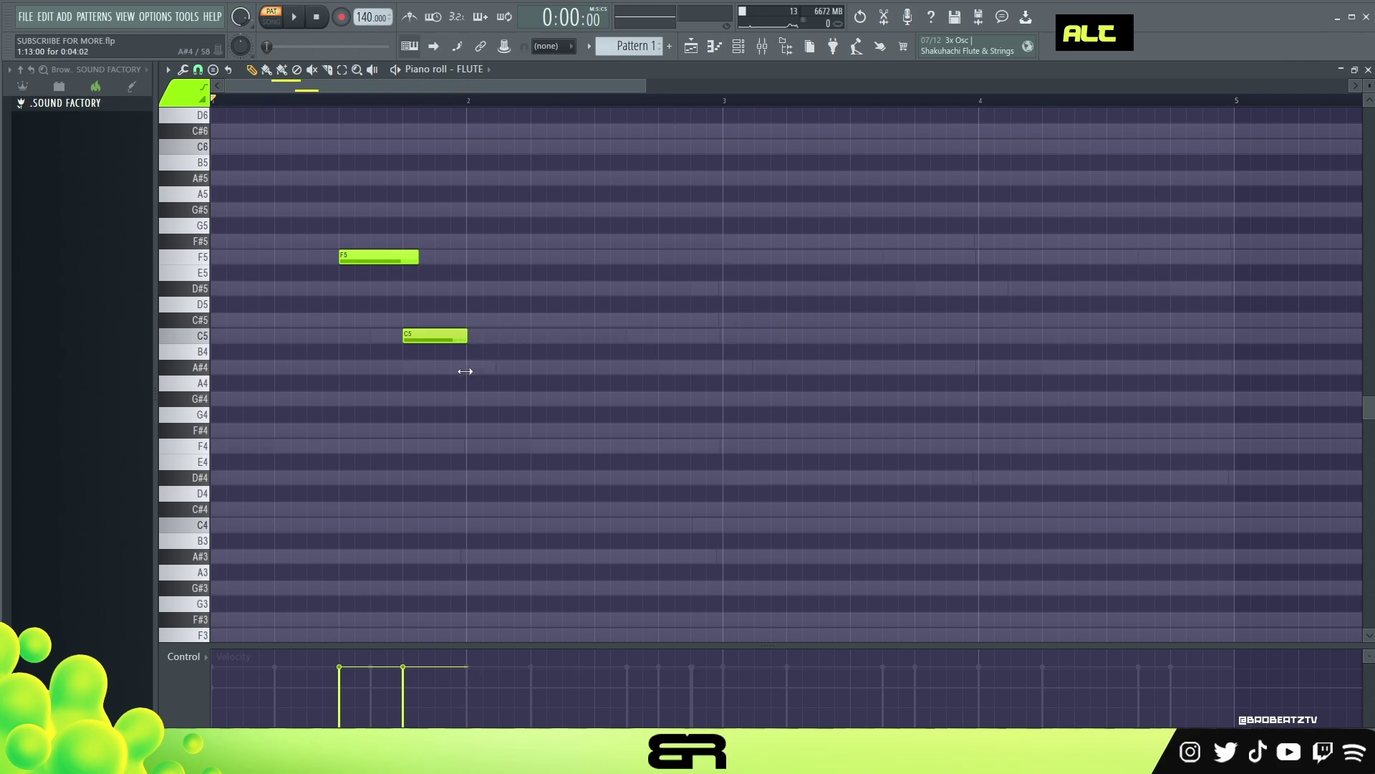
{"action": "key", "text": "space"}
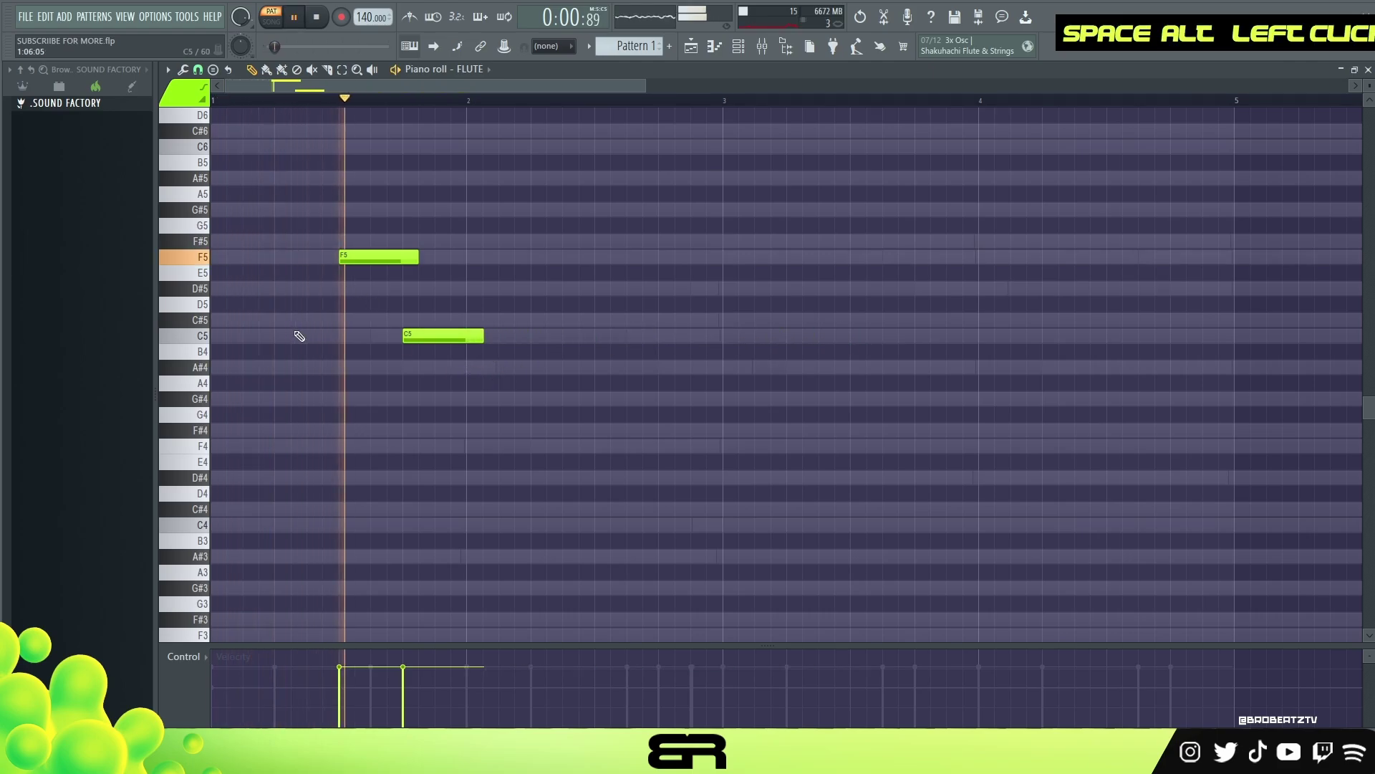
Lengthen the first C5 slightly, then add a short C5 on beat 4 of bar 2 followed by a short C#5
{"action": "key", "text": "space"}
{"action": "left_click_drag", "start_coordinate": [483, 336], "coordinate": [678, 353]}
{"action": "key", "text": "space"}
{"action": "left_click", "coordinate": [418, 337], "text": "ctrl"}
{"action": "key", "text": "space"}
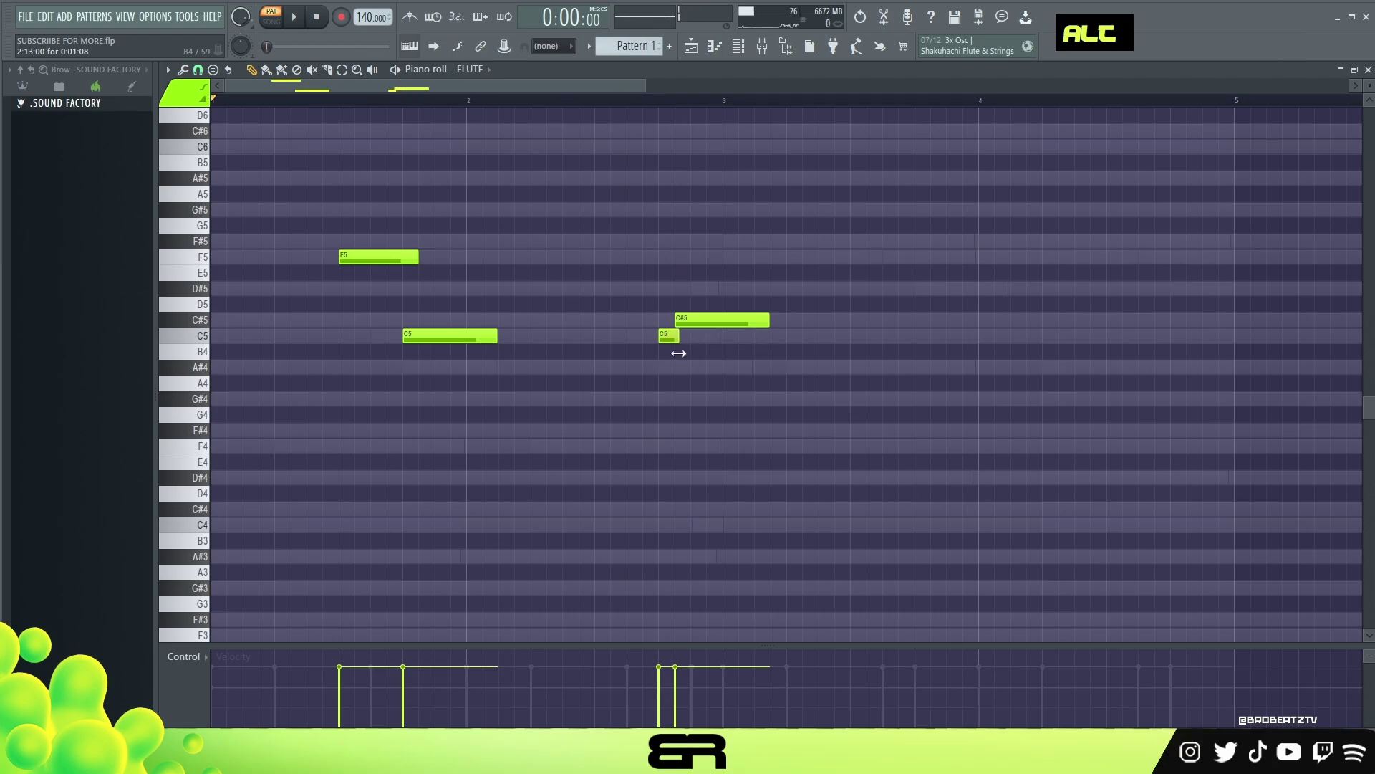
{"action": "left_click_drag", "start_coordinate": [766, 325], "coordinate": [710, 351]}
Add a short D#5 after the C#5 on the last step of bar 2, ending slightly past bar 3
{"action": "left_click", "coordinate": [666, 334], "text": "ctrl"}
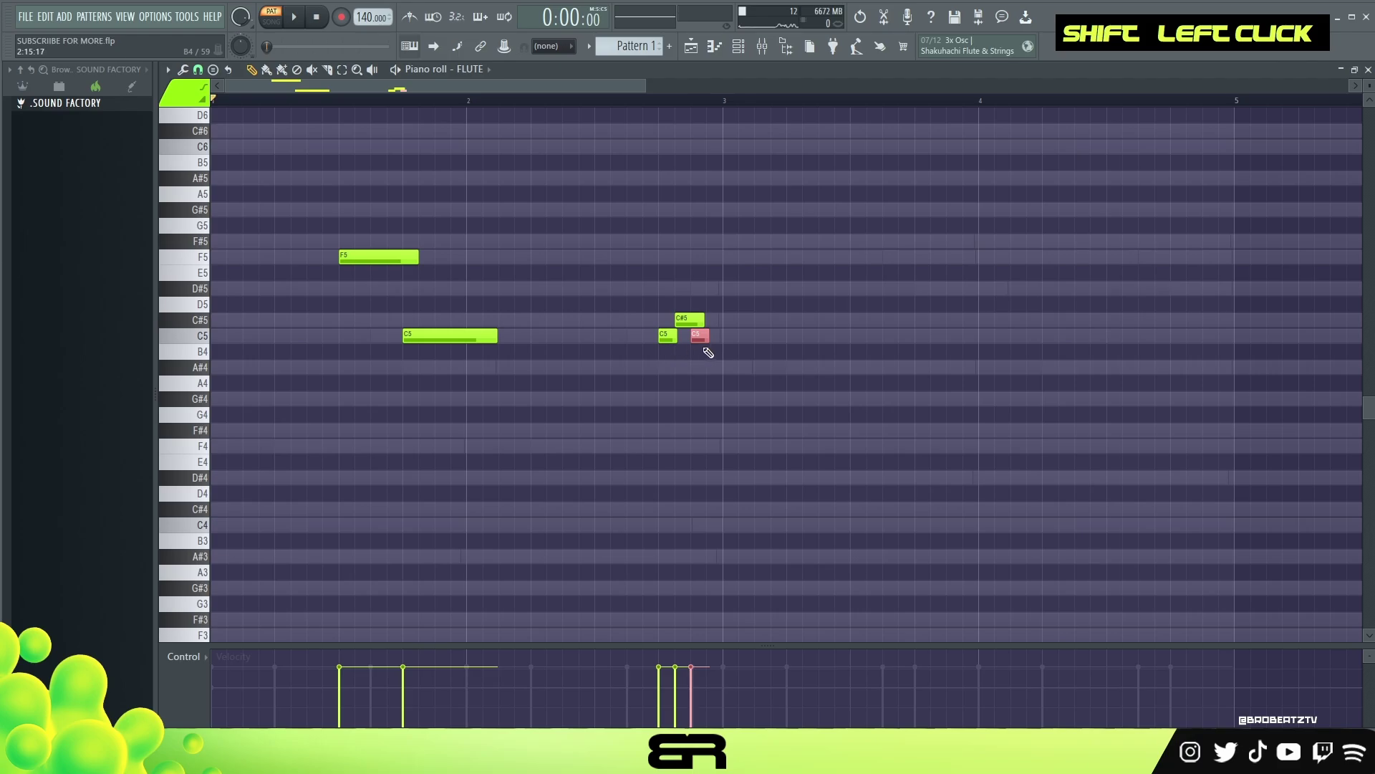
{"action": "right_click", "coordinate": [698, 350]}
{"action": "double_click", "coordinate": [694, 322]}
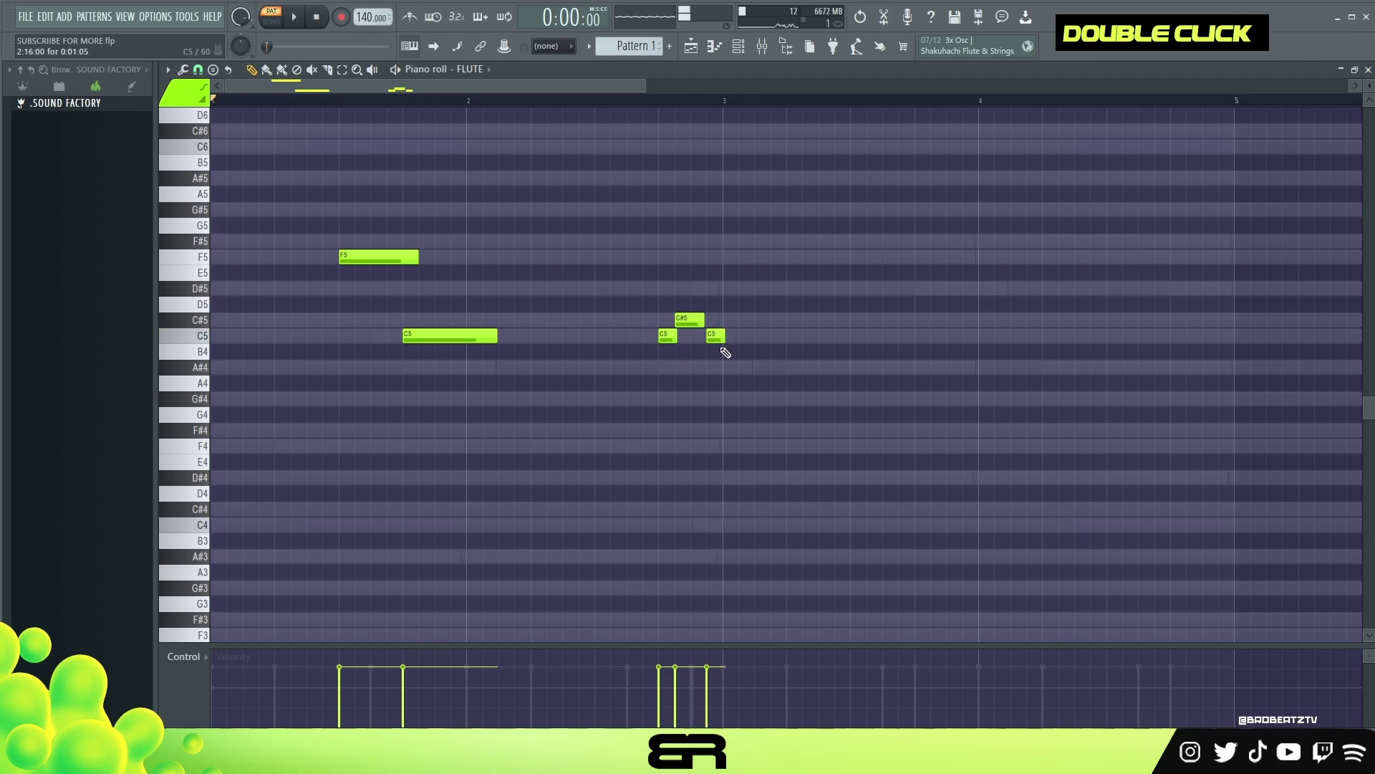
{"action": "right_click", "coordinate": [716, 337]}
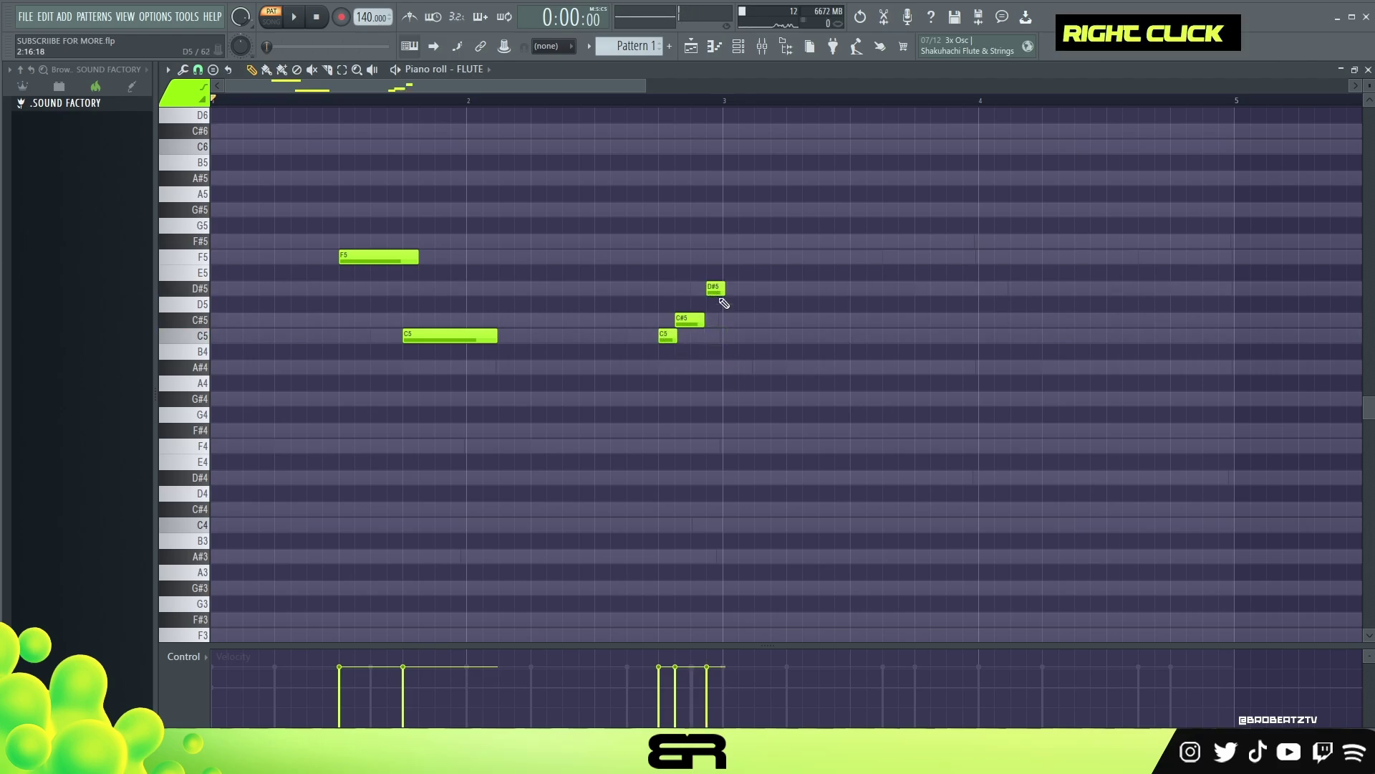
{"action": "left_click", "coordinate": [719, 293], "text": "alt"}
Play back the flute phrase, replaying the passage from late bar 2 through bar 3
{"action": "key", "text": "space"}
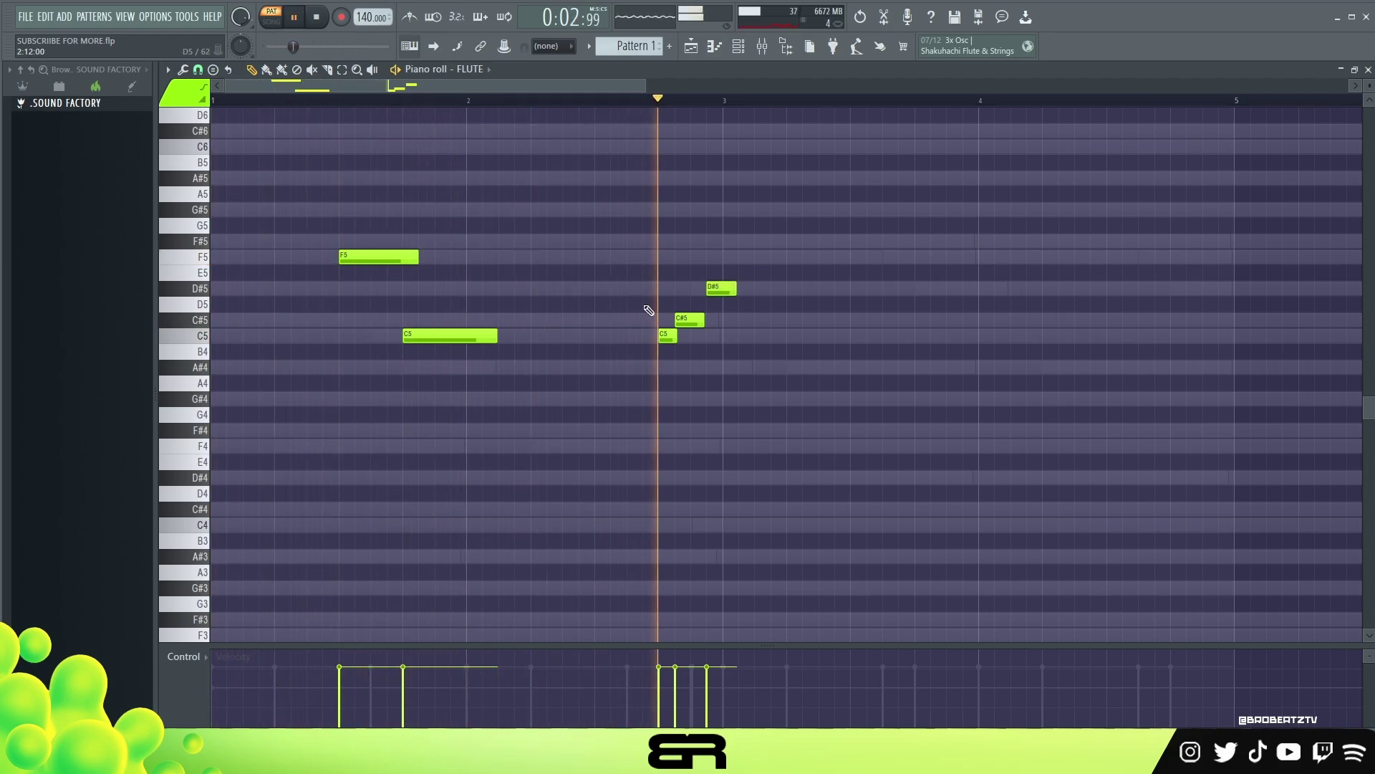
{"action": "key", "text": "space"}
{"action": "key", "text": "space"}
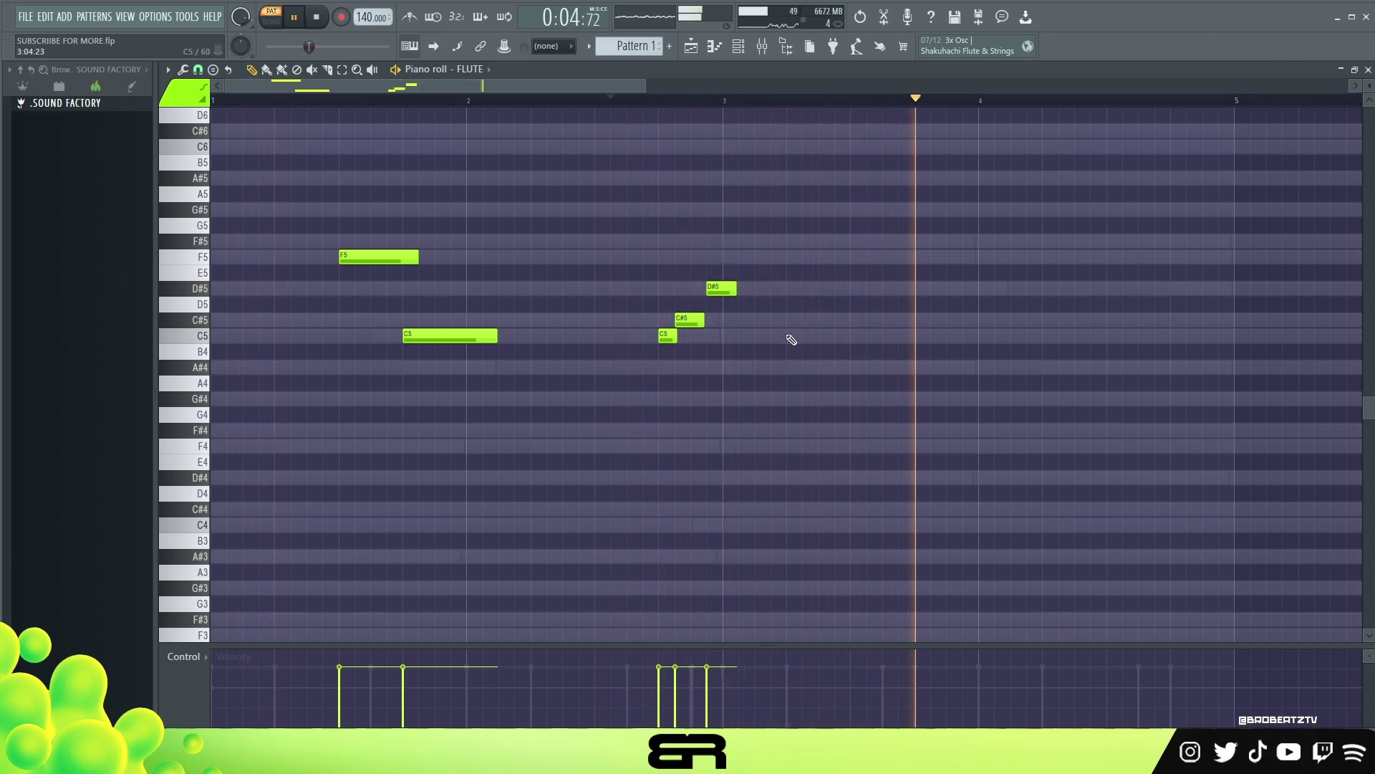
{"action": "key", "text": "space"}
{"action": "key", "text": "space"}
{"action": "key", "text": "space"}
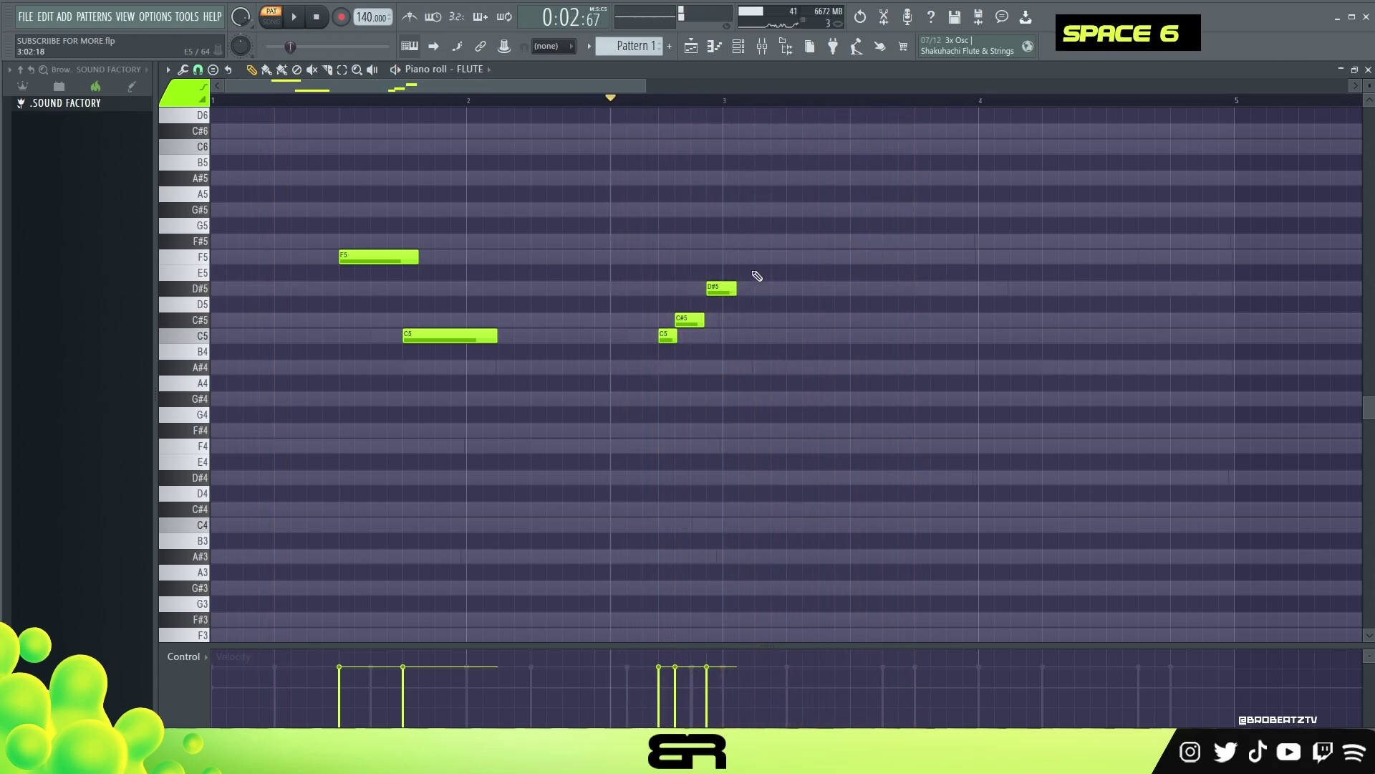
{"action": "left_click_drag", "start_coordinate": [722, 251], "coordinate": [770, 309]}
{"action": "right_click", "coordinate": [797, 335]}
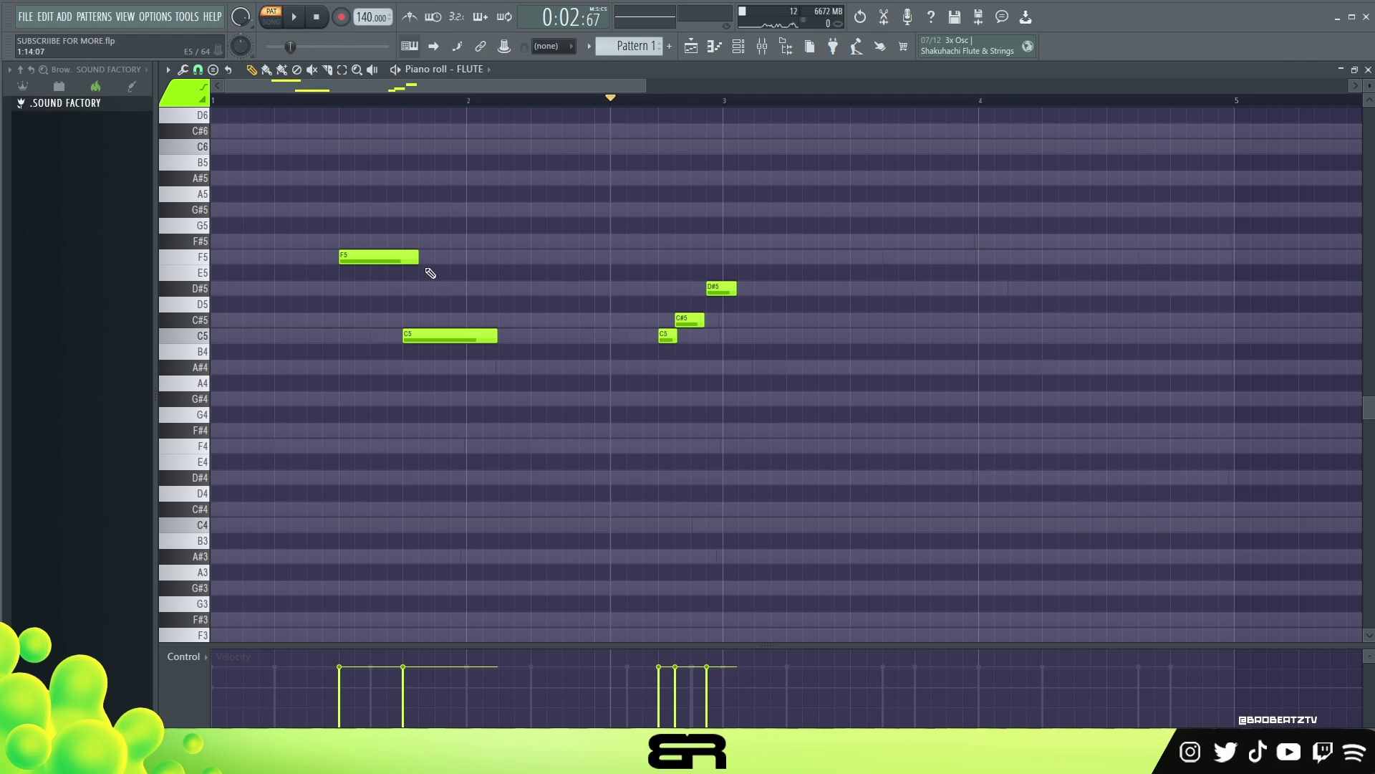
{"action": "key", "text": "space"}
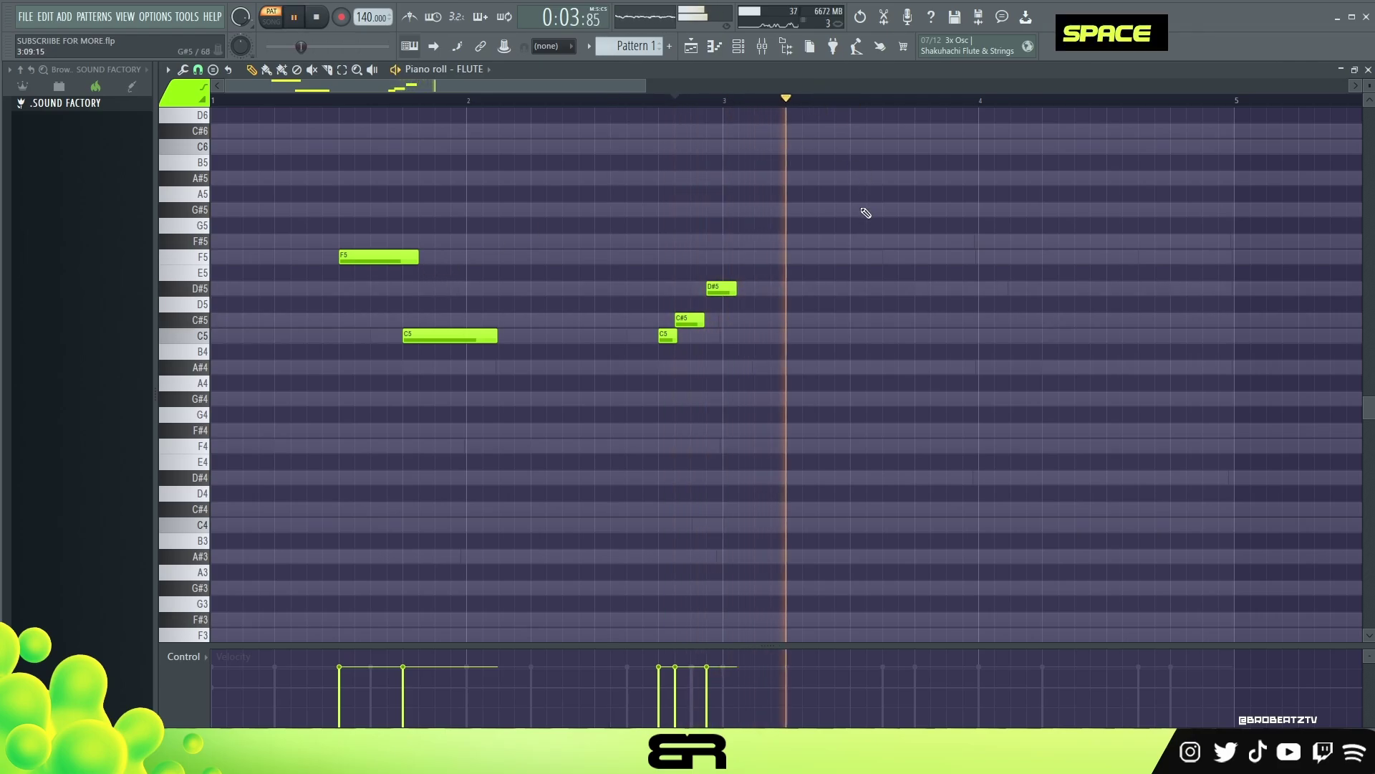
{"action": "key", "text": "space"}
Duplicate the opening F5 and C5 pair to beat 3 of bar 3 and transpose the copies up to A#5 and F5
{"action": "left_click_drag", "start_coordinate": [319, 240], "coordinate": [501, 348]}
{"action": "left_click_drag", "start_coordinate": [388, 260], "coordinate": [900, 270]}
{"action": "key", "text": "shift+Up"}
{"action": "key", "text": "shift+Up"}
{"action": "key", "text": "shift+Up"}
{"action": "key", "text": "shift+Up"}
{"action": "key", "text": "shift+Up"}
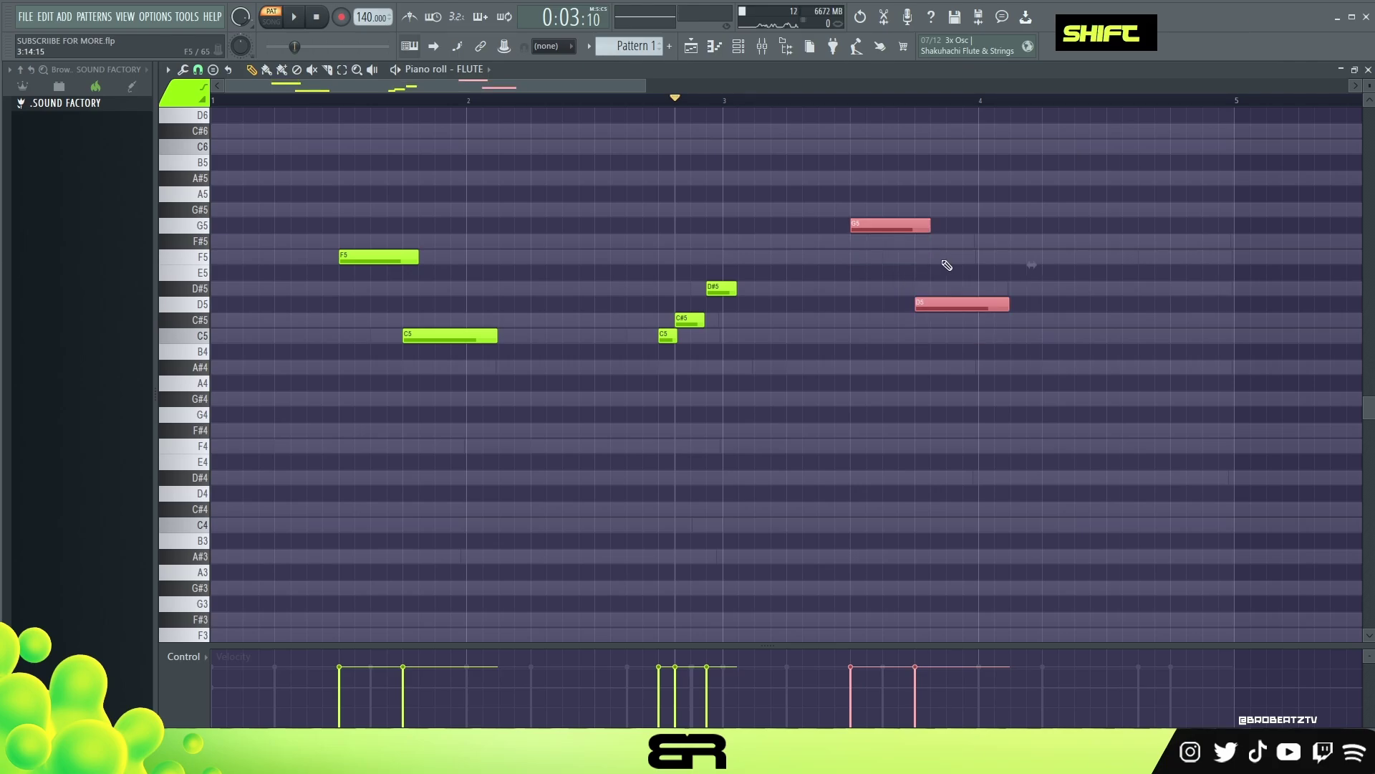
{"action": "right_click", "coordinate": [870, 369]}
{"action": "key", "text": "ctrl"}
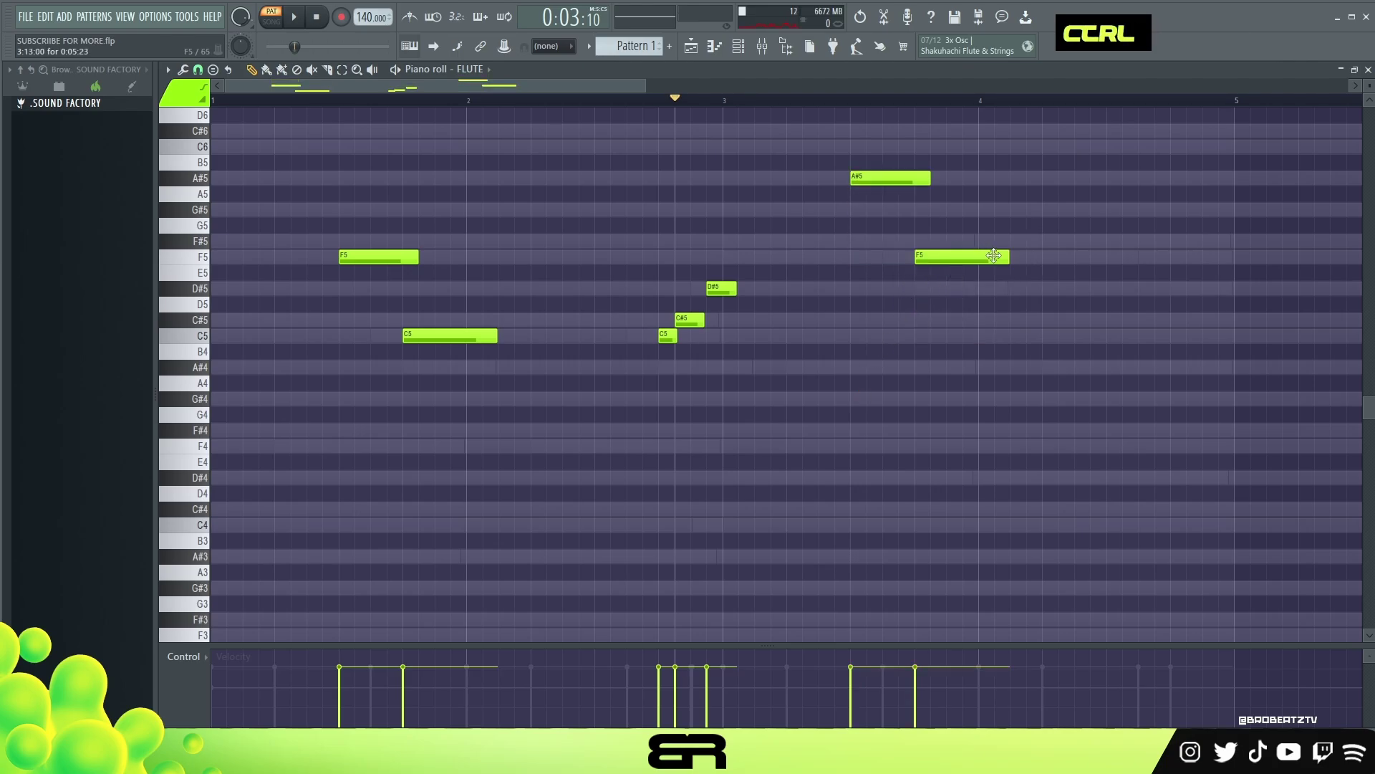
Shorten the copied F5 to end just past bar 4 and add a D#5 of just over a beat at bar 4
{"action": "key", "text": "space"}
{"action": "right_click", "coordinate": [999, 276]}
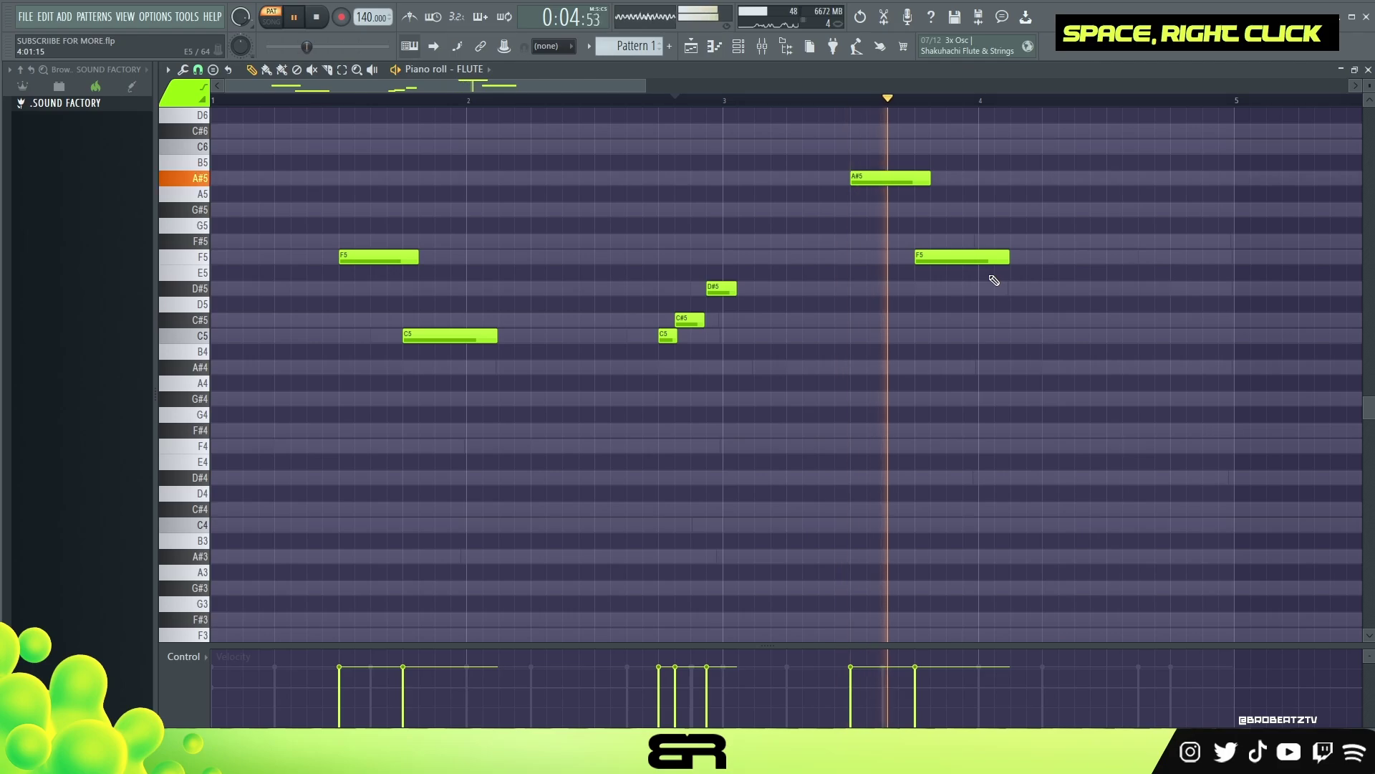
{"action": "key", "text": "space"}
{"action": "left_click_drag", "start_coordinate": [1008, 257], "coordinate": [1054, 290]}
Set the snap to 1/3 beat, add a very short F5 early in bar 4, and trim the F5 before it
{"action": "left_click", "coordinate": [198, 69]}
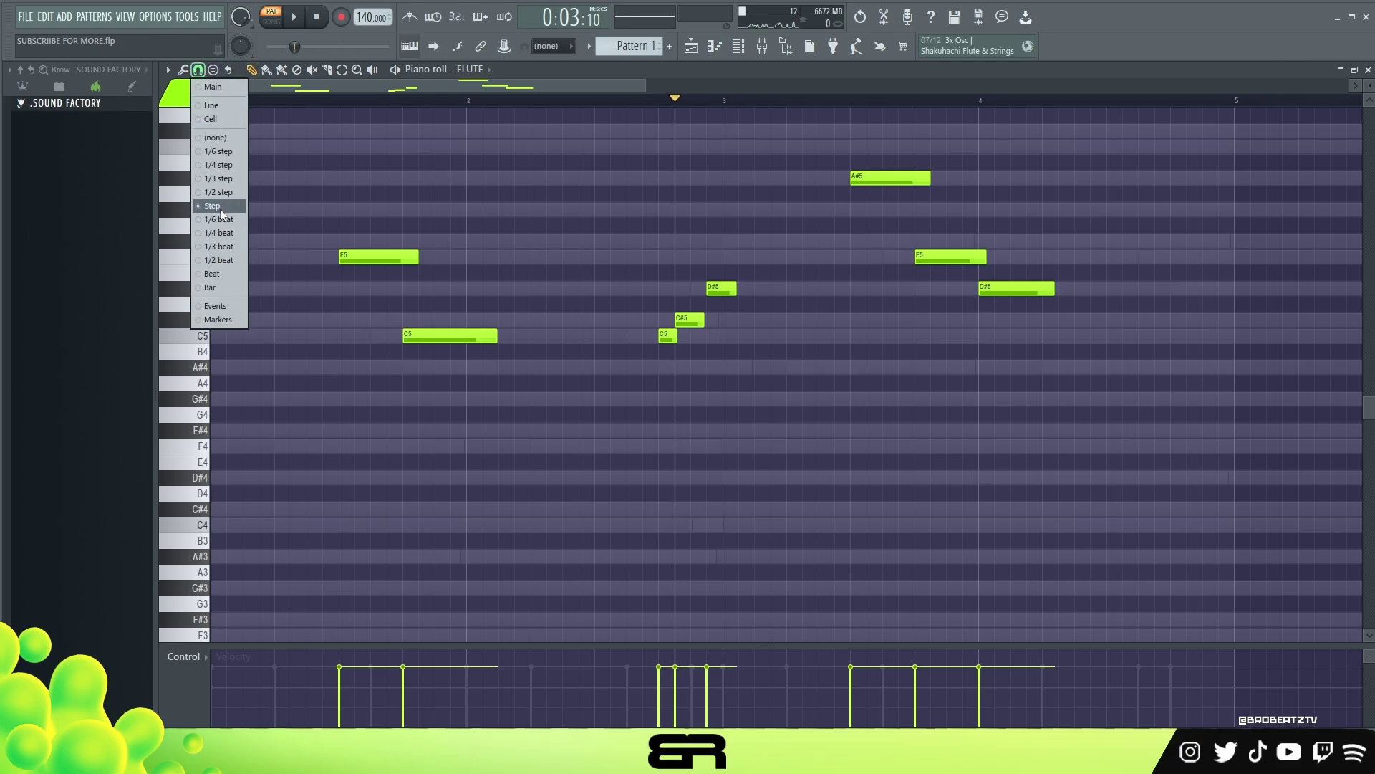
{"action": "left_click", "coordinate": [220, 246]}
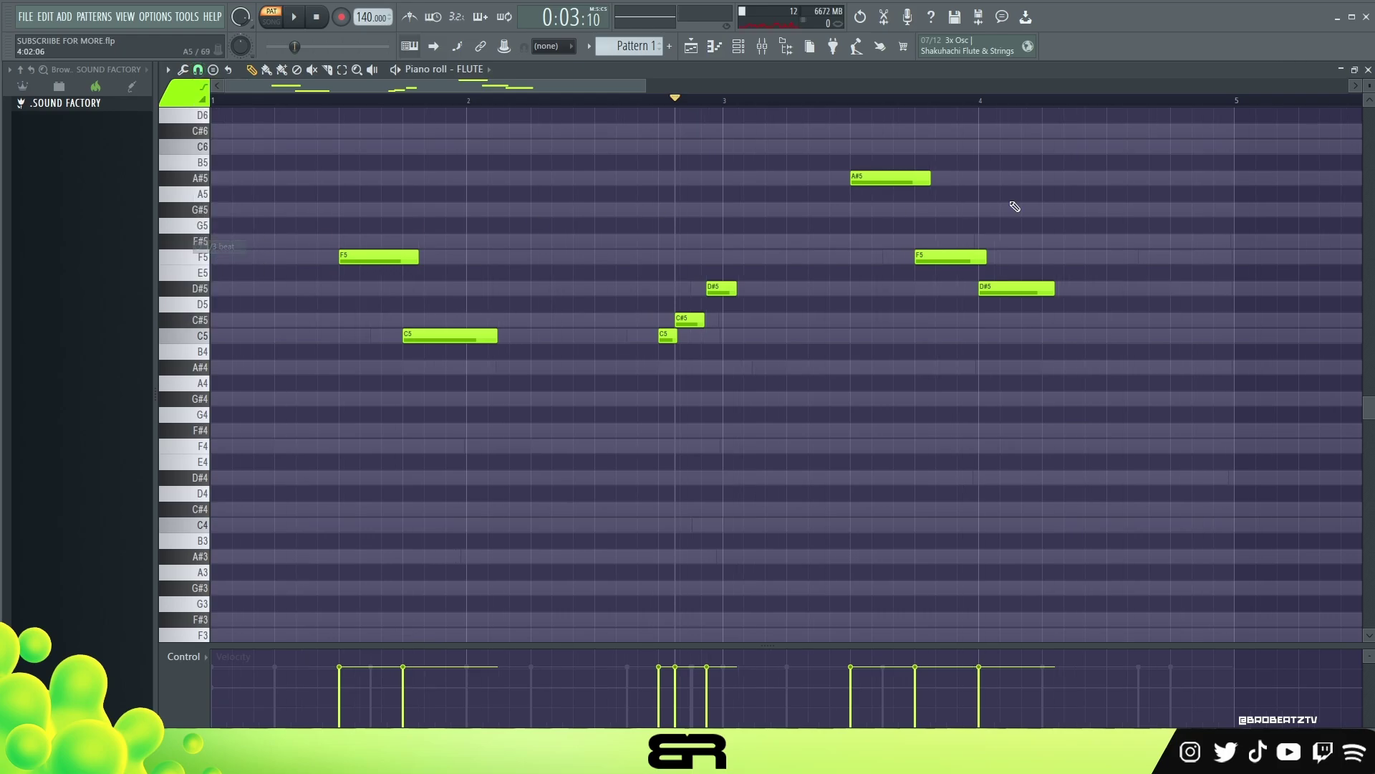
{"action": "left_click", "coordinate": [1015, 258], "text": "alt"}
{"action": "left_click_drag", "start_coordinate": [1014, 268], "coordinate": [968, 259]}
{"action": "key", "text": "space"}
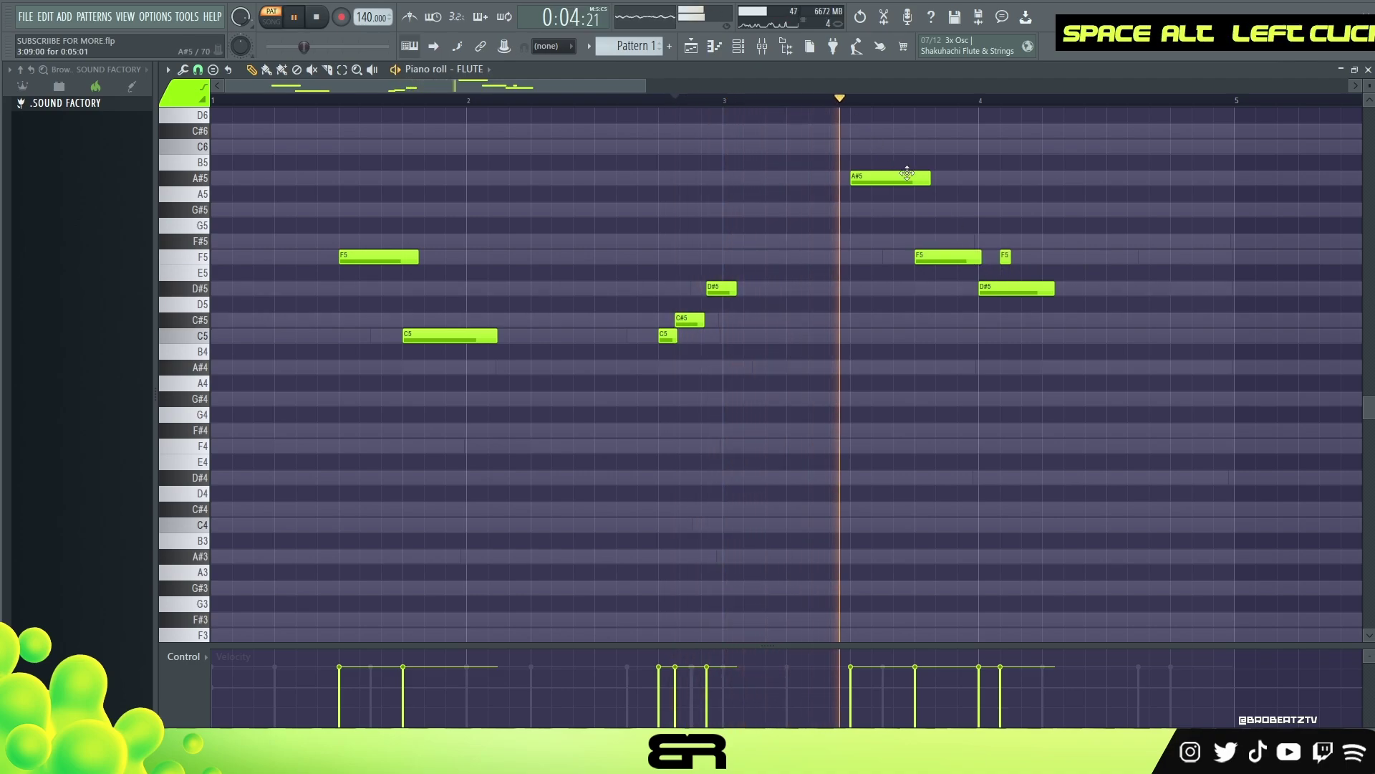
{"action": "key", "text": "space"}
Add a C#5 on beat 2 of bar 4 and a very short C5 on beat 3
{"action": "left_click", "coordinate": [1006, 288], "text": "ctrl"}
{"action": "left_click", "coordinate": [1006, 255], "text": "alt"}
{"action": "left_click", "coordinate": [1010, 289], "text": "ctrl"}
{"action": "left_click_drag", "start_coordinate": [1010, 290], "coordinate": [1073, 330]}
{"action": "right_click", "coordinate": [1082, 358]}
{"action": "left_click", "coordinate": [1006, 256], "text": "ctrl"}
{"action": "left_click_drag", "start_coordinate": [1010, 258], "coordinate": [1154, 319]}
{"action": "key", "text": "space"}
{"action": "left_click", "coordinate": [1113, 334], "text": "alt"}
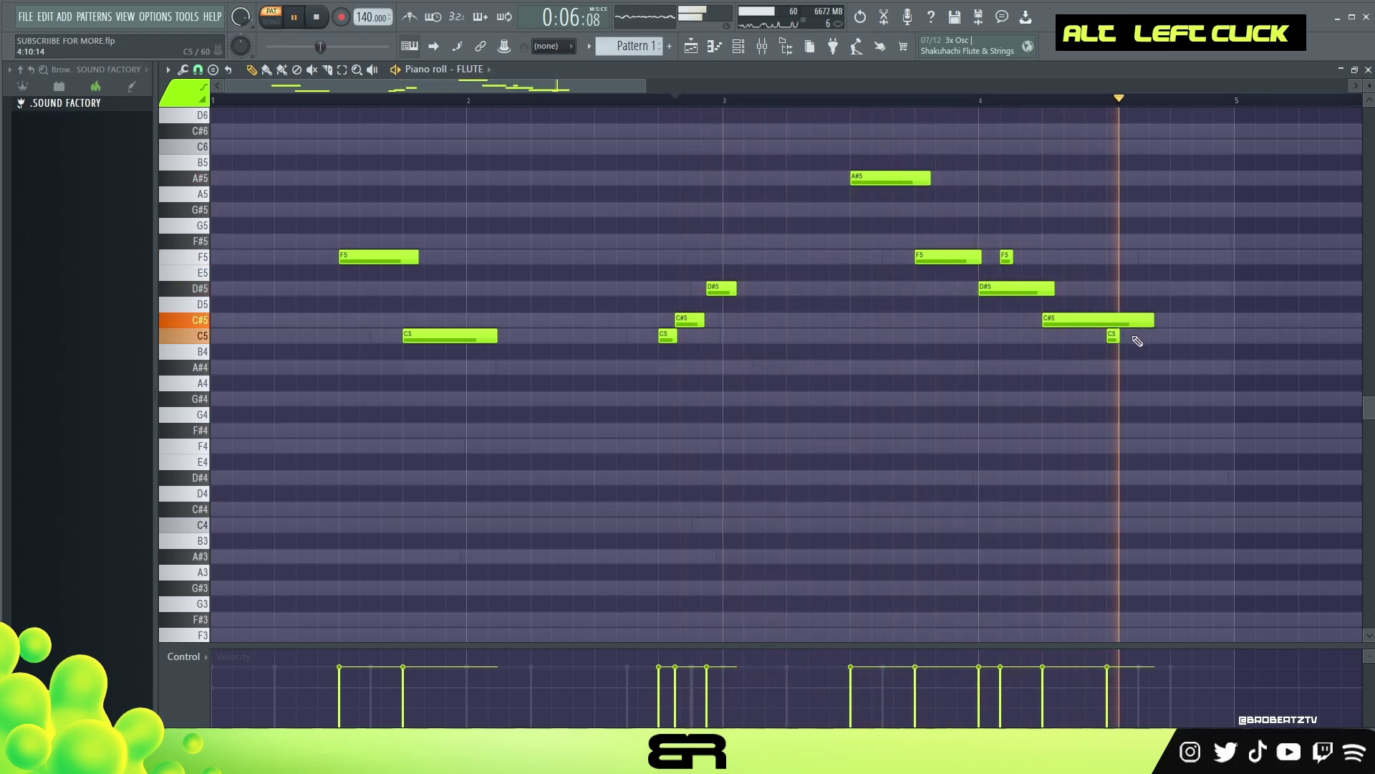
{"action": "key", "text": "space"}
{"action": "left_click", "coordinate": [1151, 289]}
{"action": "key", "text": "space"}
{"action": "right_click", "coordinate": [1257, 286]}
{"action": "key", "text": "space"}
Set the snap to 1/2 beat and add a D#5 halfway through beat 3 of bar 4, about one beat long
{"action": "left_click", "coordinate": [198, 70]}
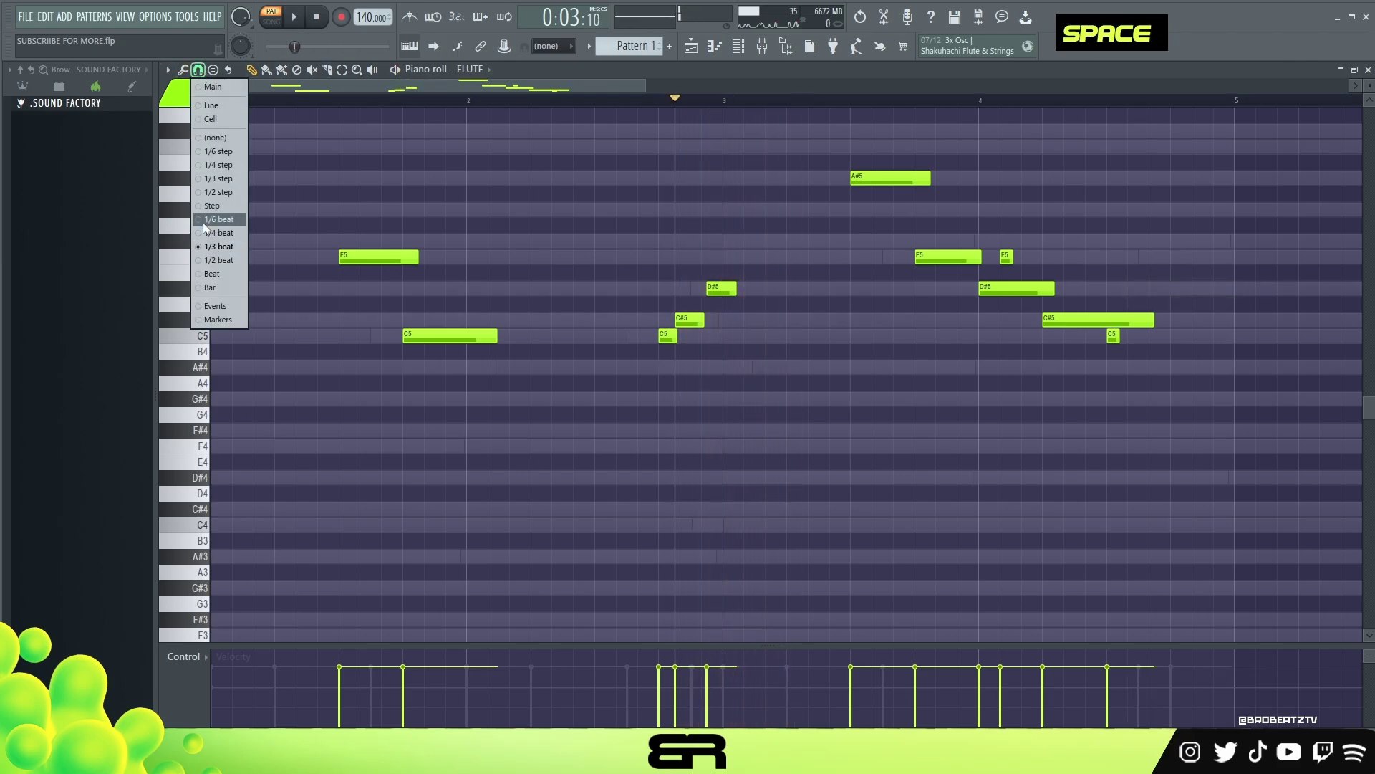
{"action": "left_click", "coordinate": [208, 264]}
{"action": "left_click", "coordinate": [1150, 288]}
{"action": "key", "text": "space"}
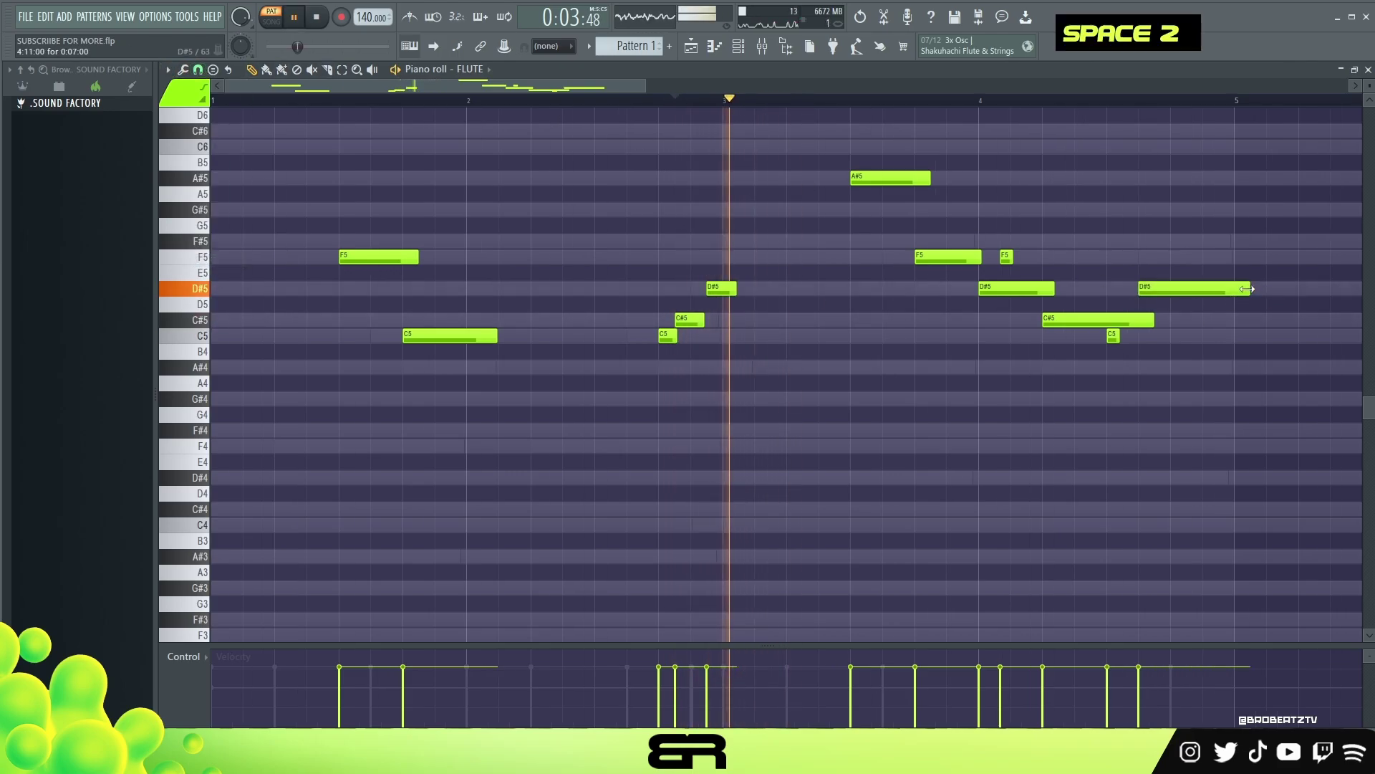
{"action": "left_click", "coordinate": [1235, 292], "text": "alt"}
{"action": "left_click_drag", "start_coordinate": [1235, 292], "coordinate": [1188, 293]}
{"action": "key", "text": "alt"}
{"action": "key", "text": "alt"}
Shorten the C#5 in bar 4 to end where the last D#5 begins
{"action": "key", "text": "space"}
{"action": "key", "text": "space"}
{"action": "left_click_drag", "start_coordinate": [1148, 323], "coordinate": [1136, 333]}
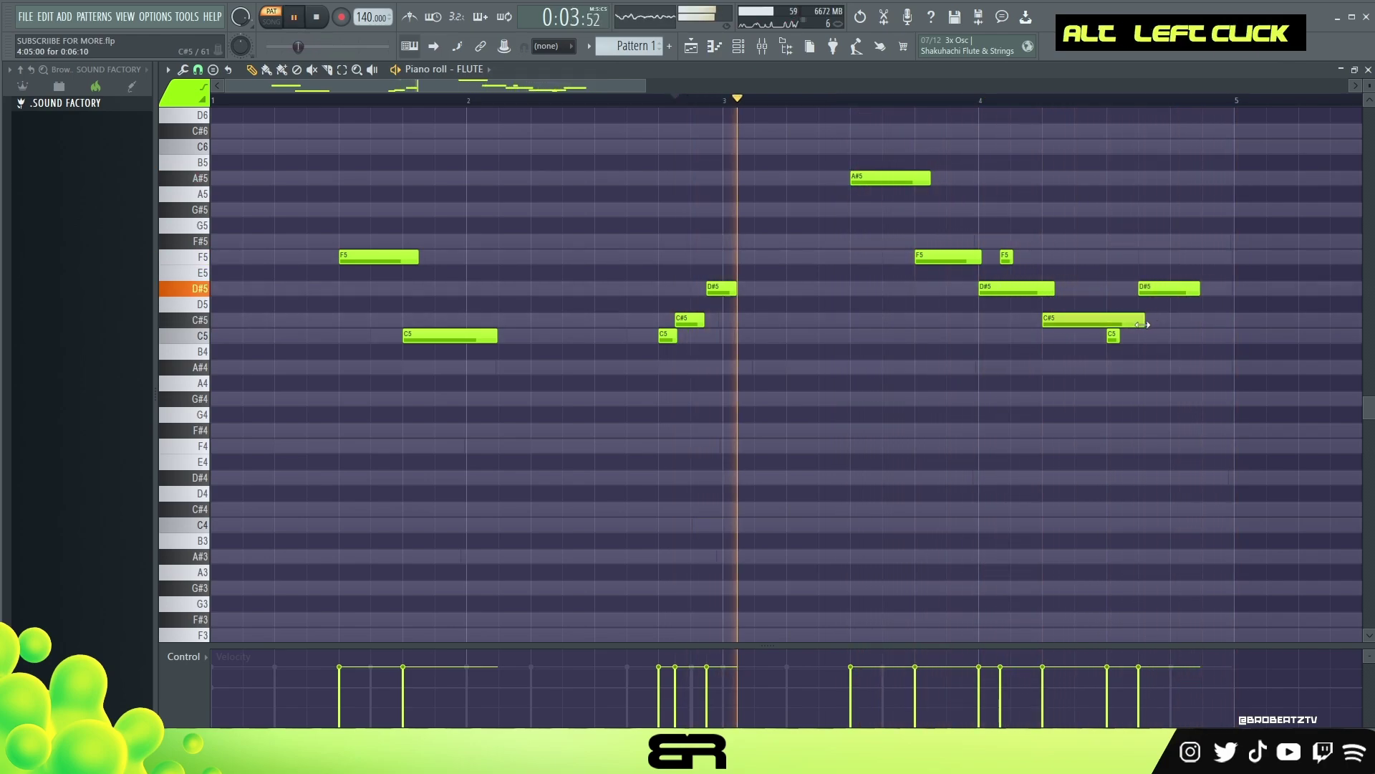
{"action": "key", "text": "alt"}
{"action": "key", "text": "alt"}
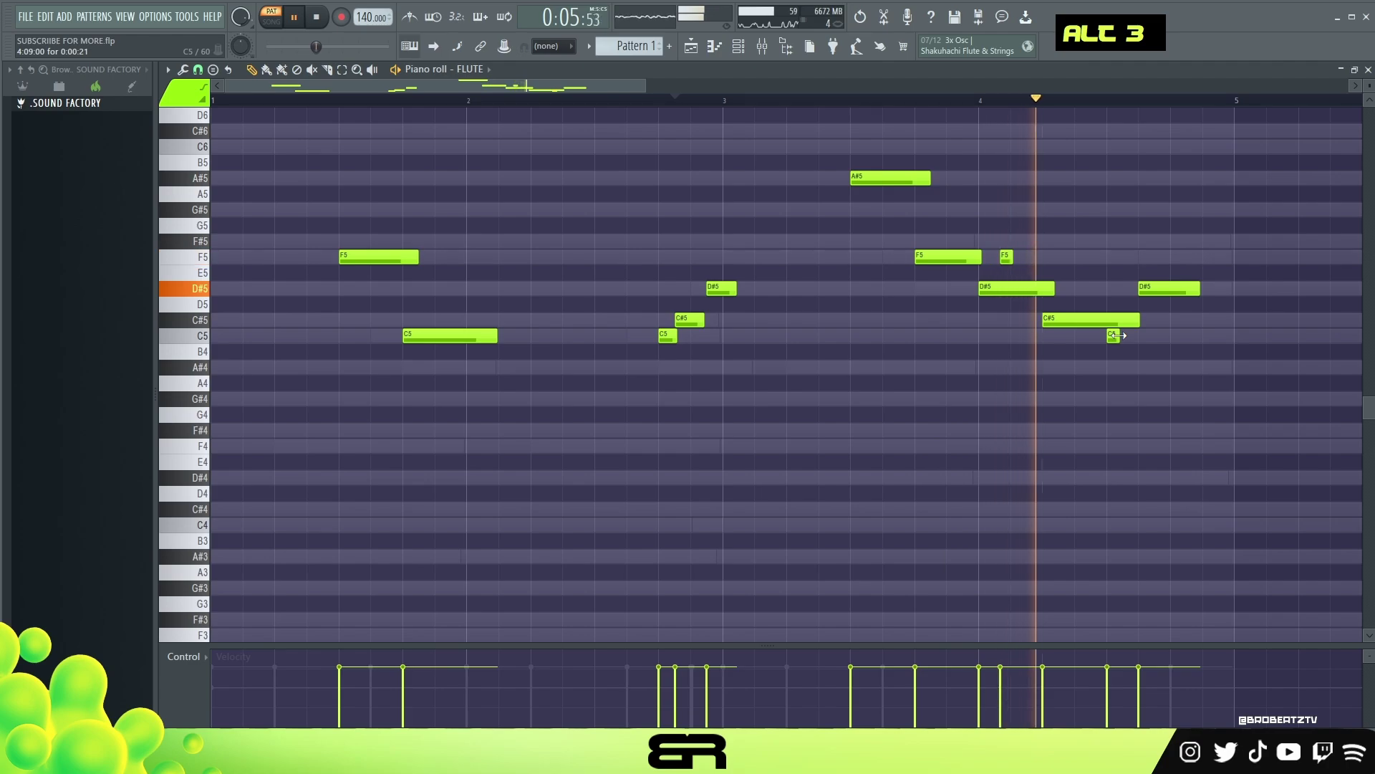
Nudge the very short C5 and F5 in bar 4 slightly later and play back the flute line
{"action": "key", "text": "space"}
{"action": "left_click_drag", "start_coordinate": [1115, 336], "coordinate": [1116, 336]}
{"action": "scroll", "coordinate": [1027, 284], "scroll_direction": "down", "scroll_amount": 1}
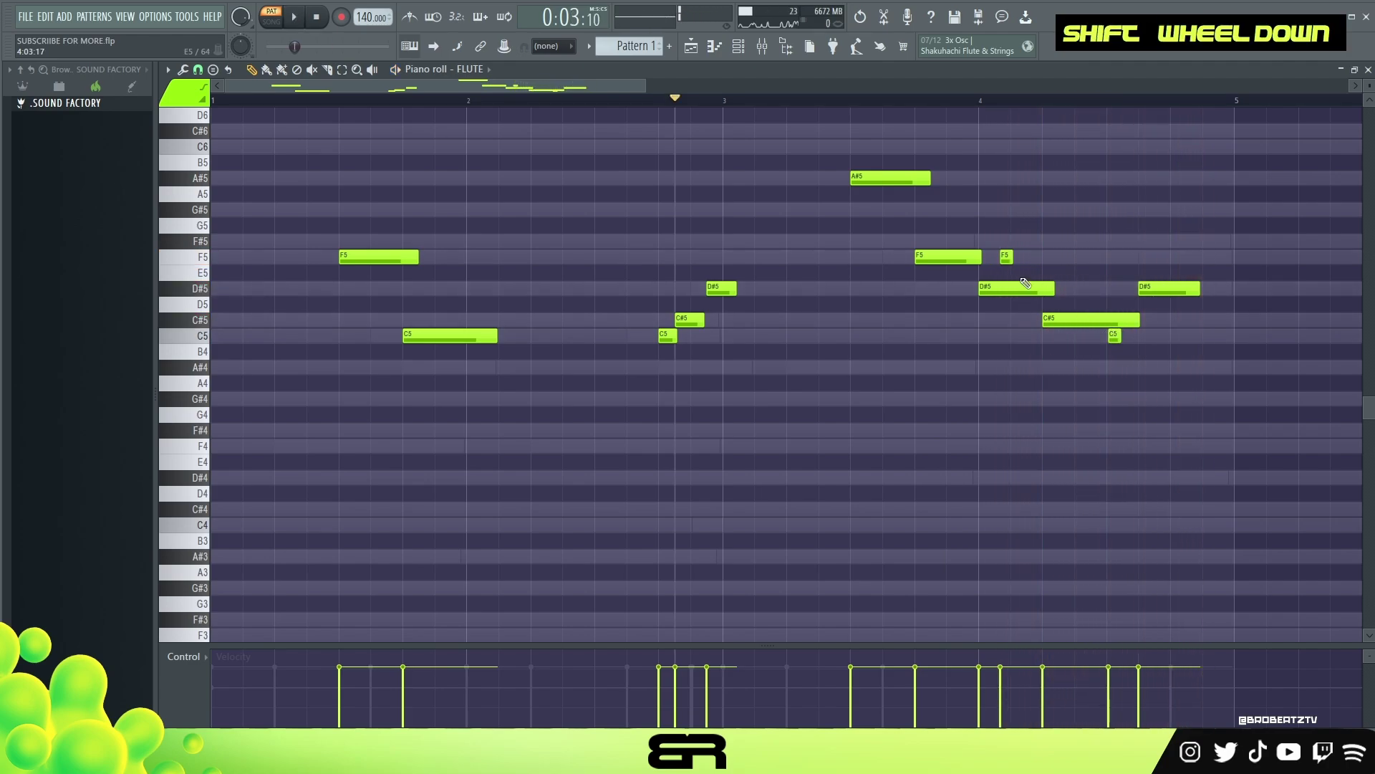
{"action": "scroll", "coordinate": [1008, 258], "scroll_direction": "down", "scroll_amount": 1}
{"action": "key", "text": "space"}
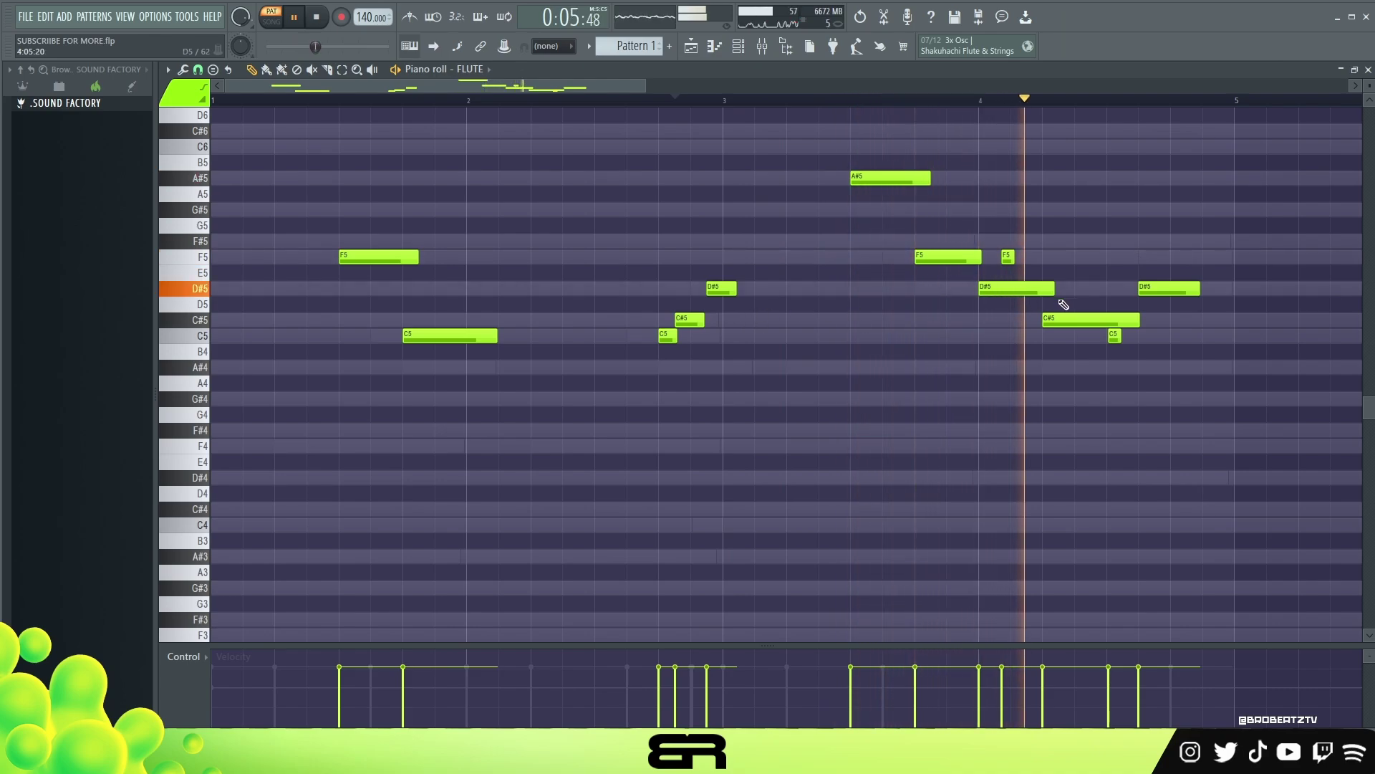
Nudge the last D#5 in bar 4 slightly later and play back the flute line
{"action": "scroll", "coordinate": [1164, 307], "scroll_direction": "down", "scroll_amount": 1}
{"action": "key", "text": "space"}
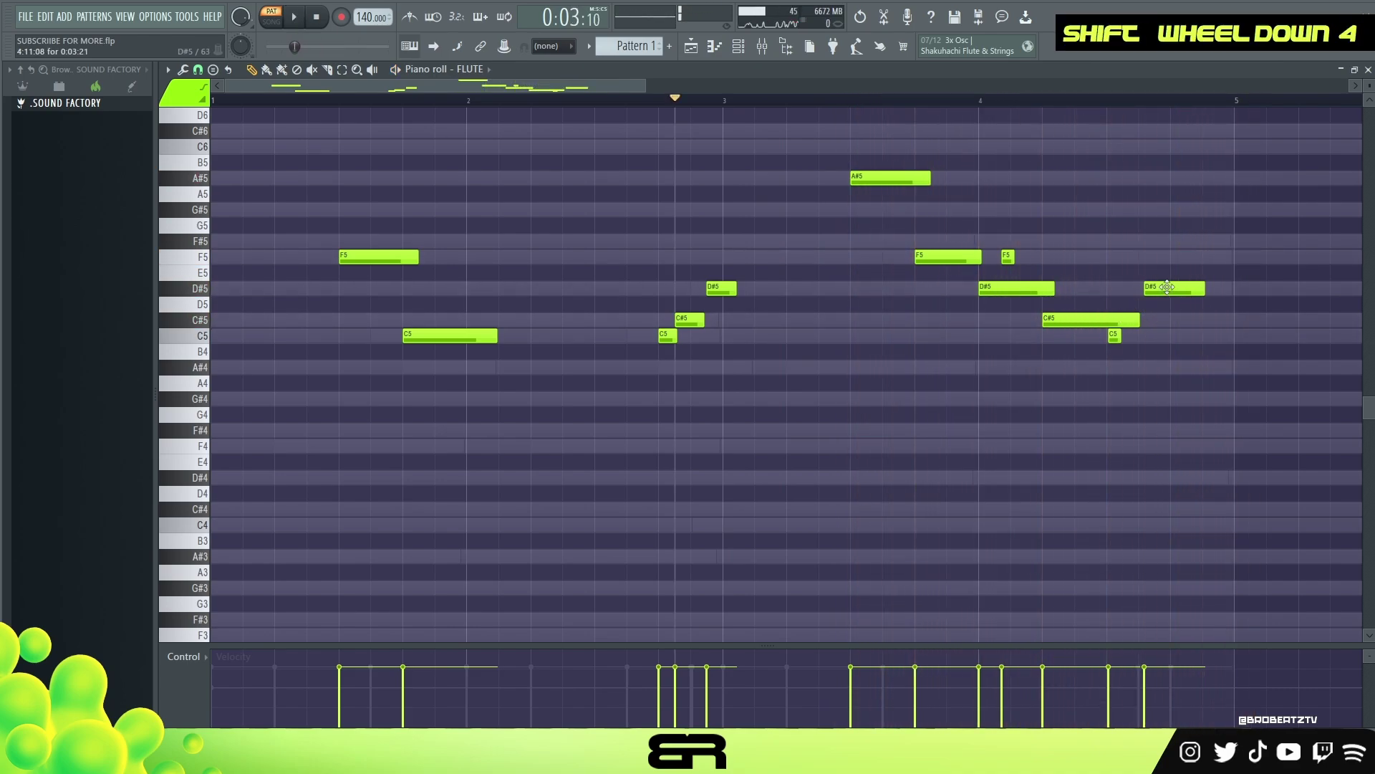
{"action": "key", "text": "space"}
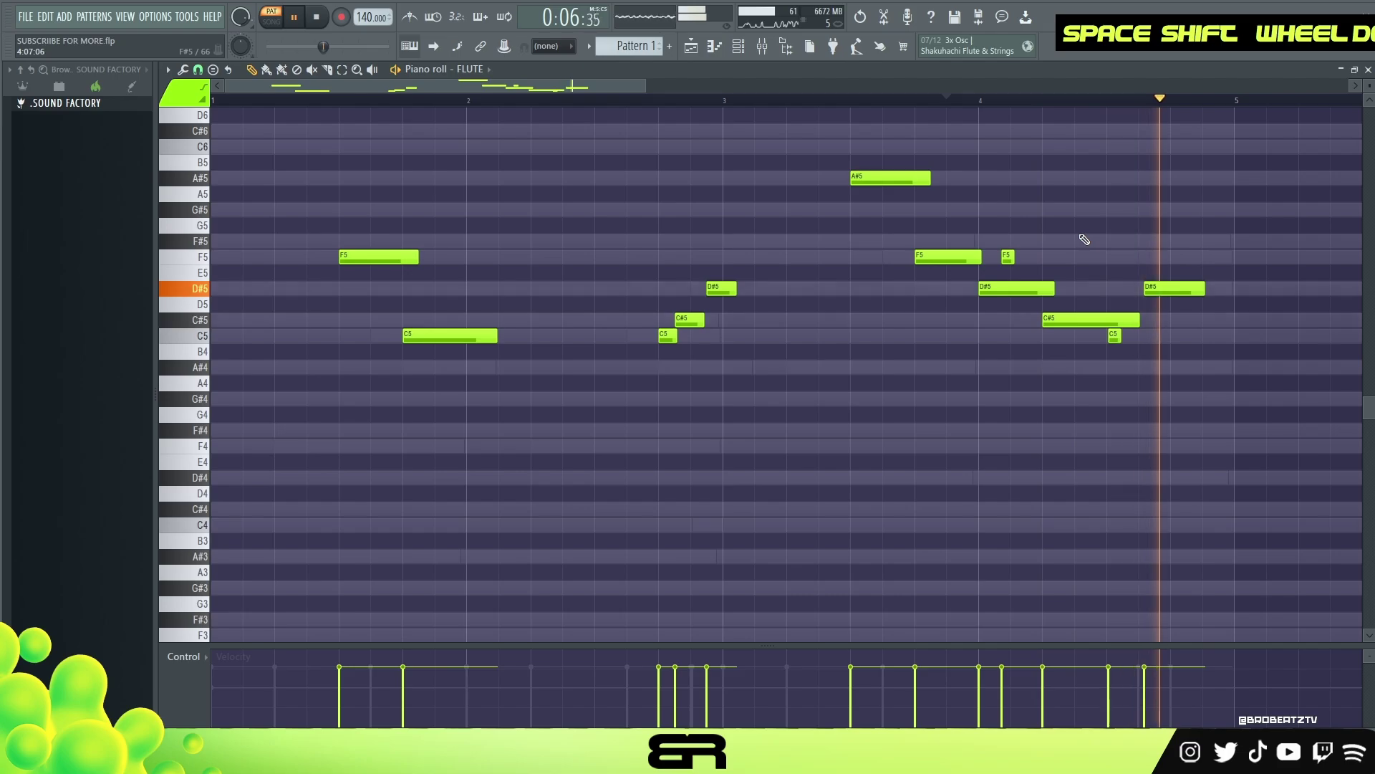
{"action": "key", "text": "space"}
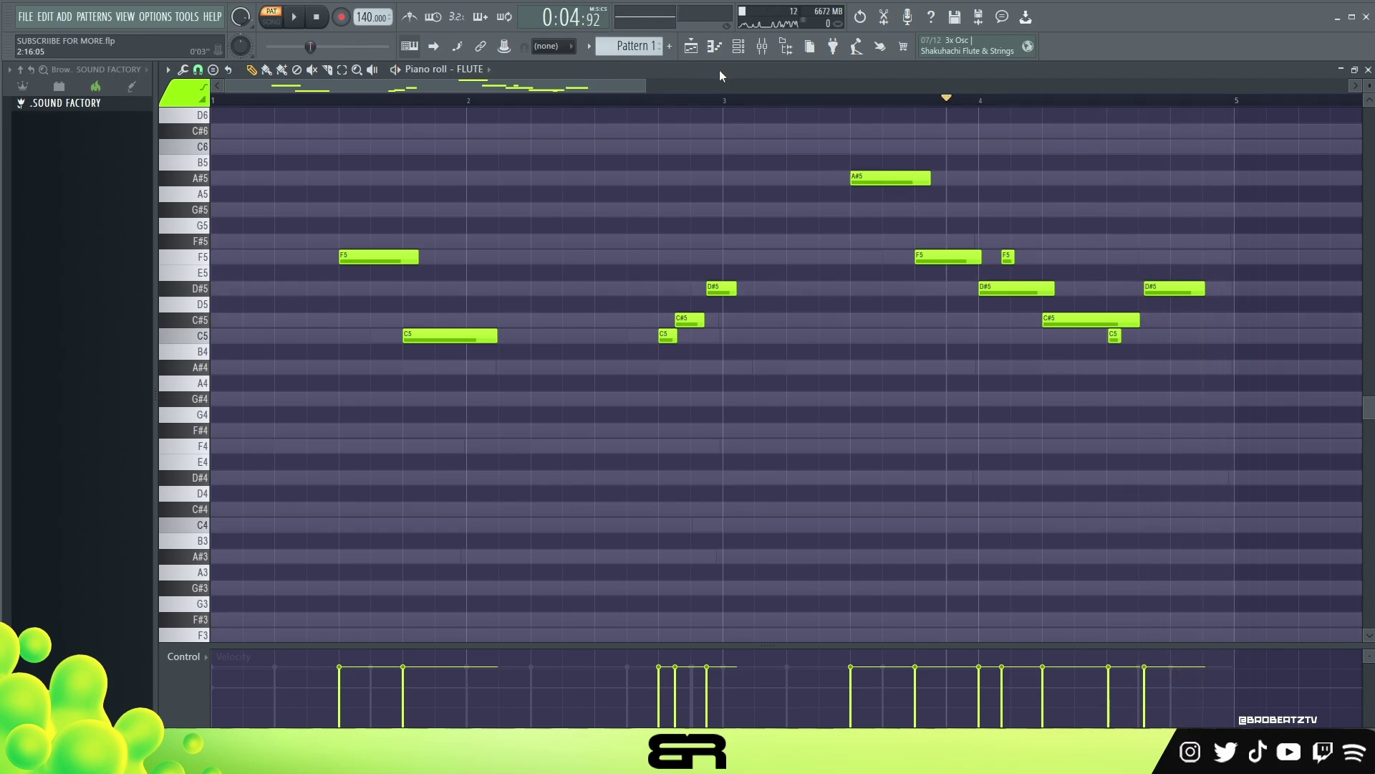
Open the BOWED instrument, audition a note of its Nyckelharpa sound and close its window
{"action": "left_click", "coordinate": [737, 47]}
{"action": "left_click", "coordinate": [441, 197]}
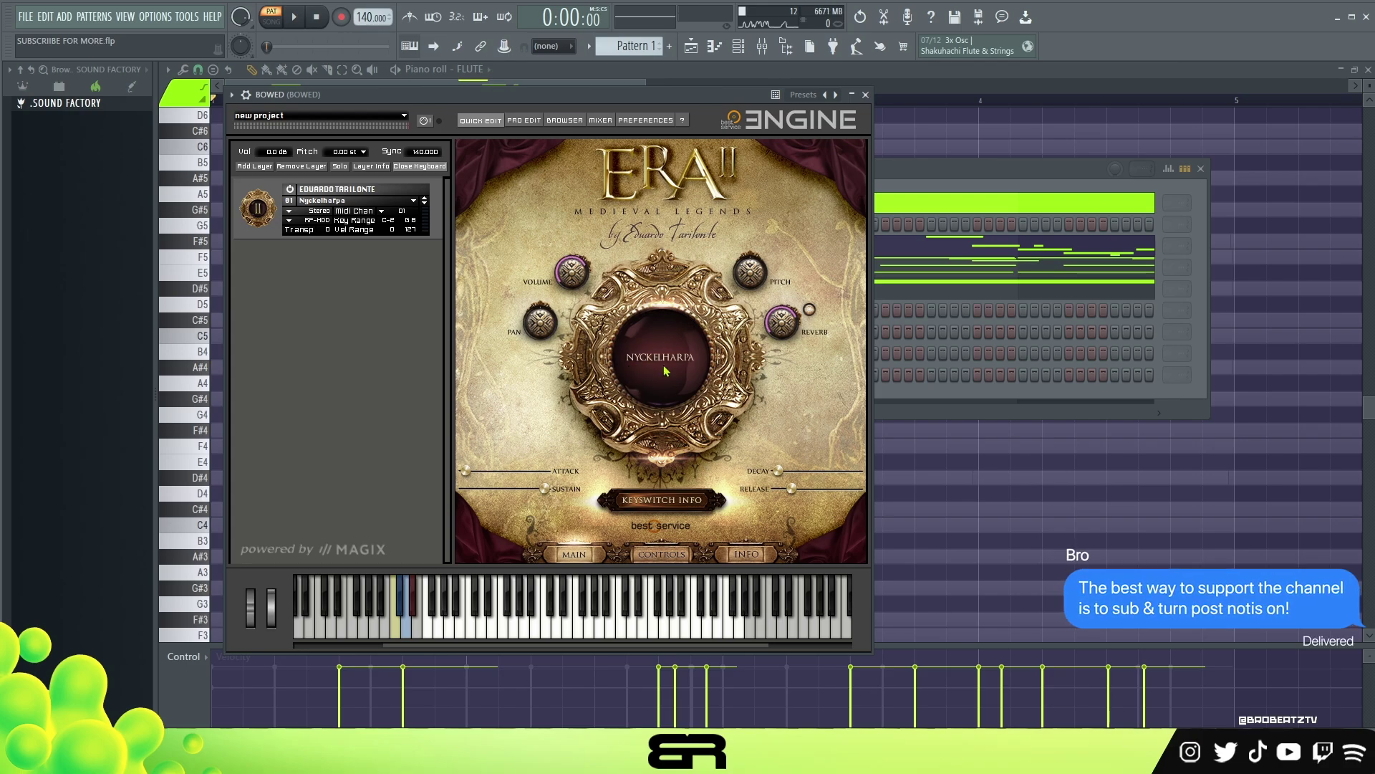
{"action": "left_click", "coordinate": [581, 627]}
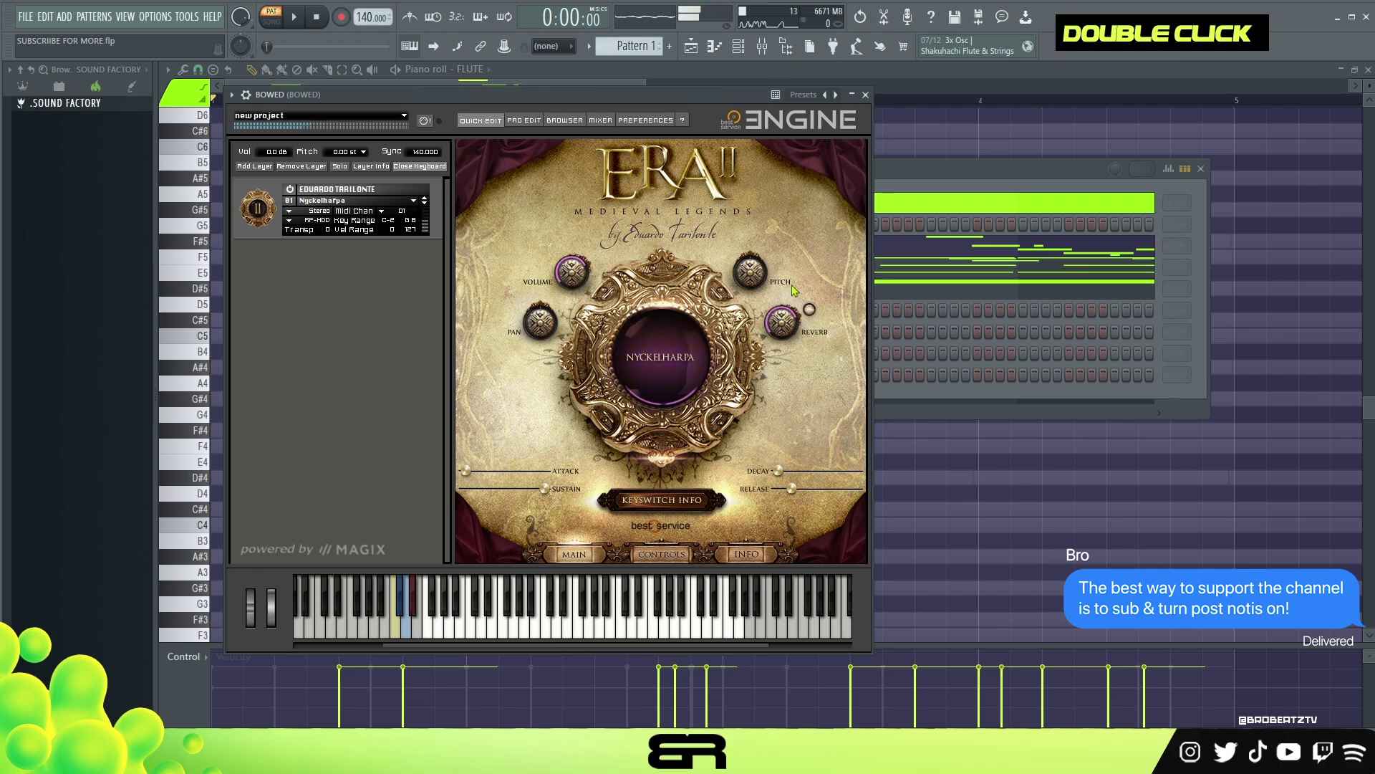
{"action": "left_click", "coordinate": [866, 95]}
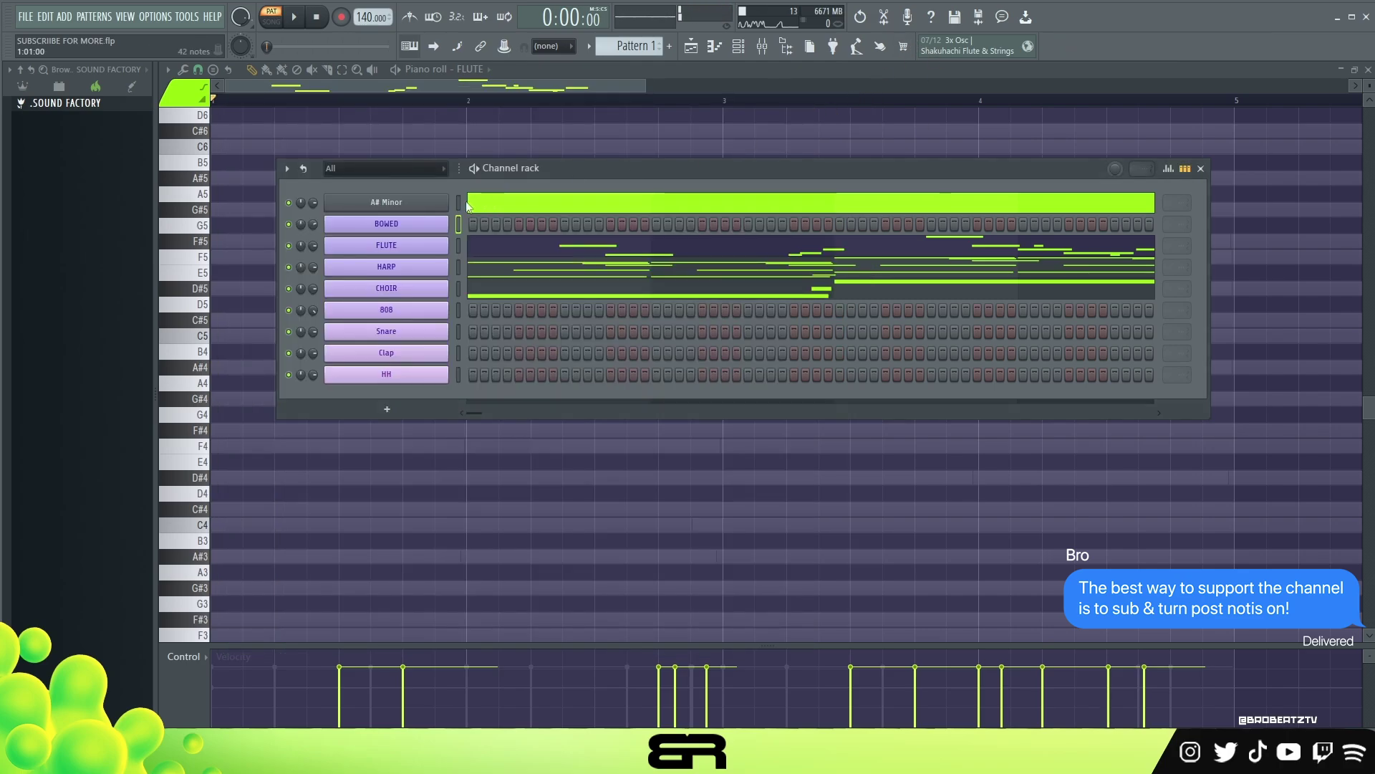
Copy the harp's C#5 and C5 in bar 1 and F#5 and F5 in bar 3 into the BOWED piano roll
{"action": "right_click", "coordinate": [411, 228]}
{"action": "key", "text": "Escape"}
{"action": "left_click", "coordinate": [506, 268]}
{"action": "left_click_drag", "start_coordinate": [309, 266], "coordinate": [405, 330]}
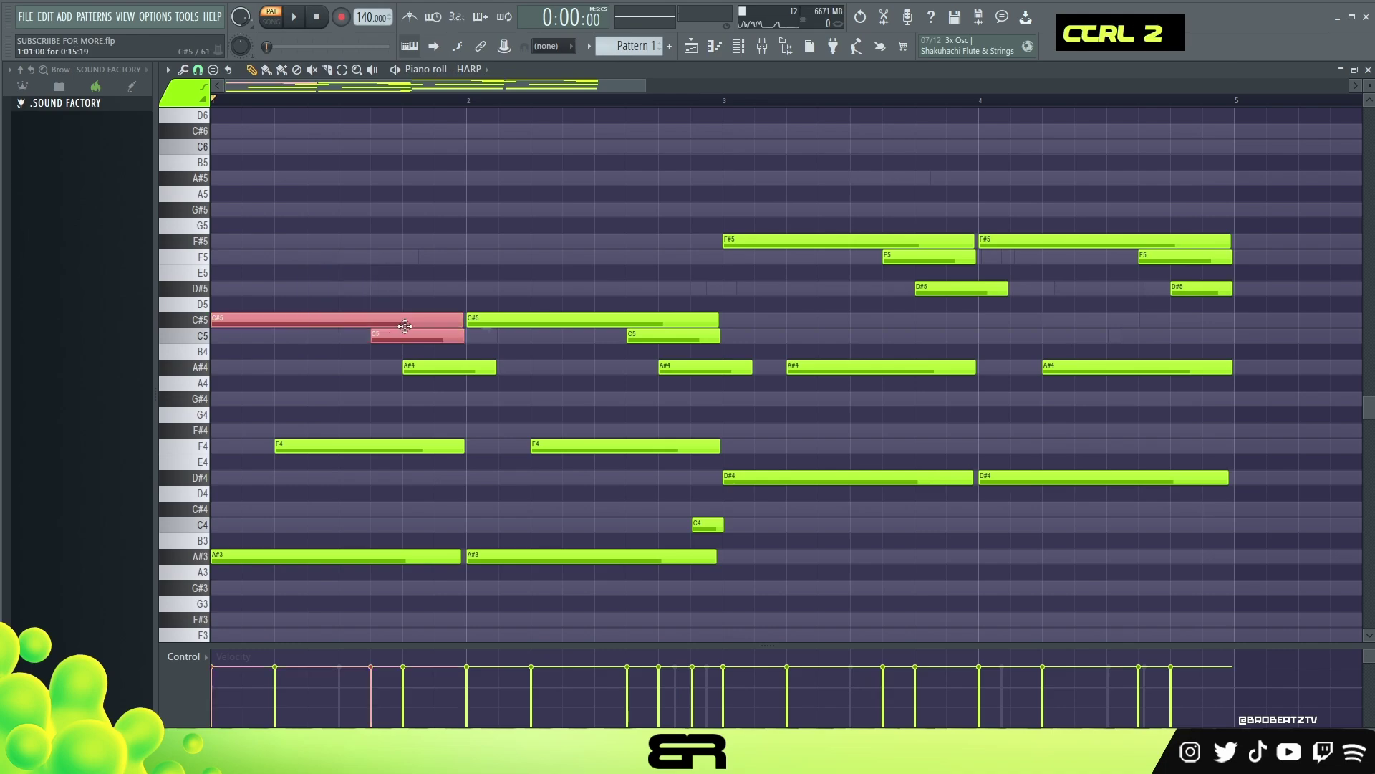
{"action": "left_click_drag", "start_coordinate": [725, 218], "coordinate": [909, 278]}
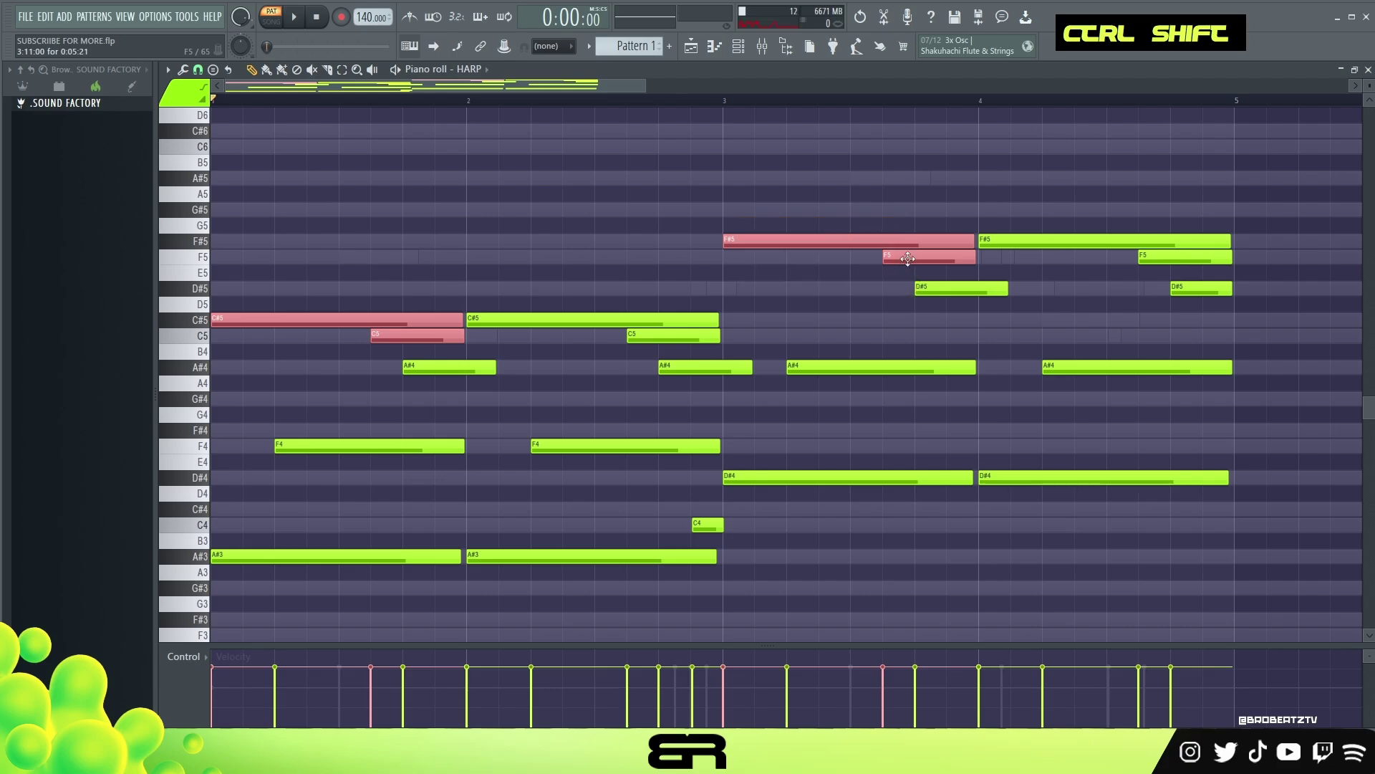
{"action": "left_click", "coordinate": [739, 48]}
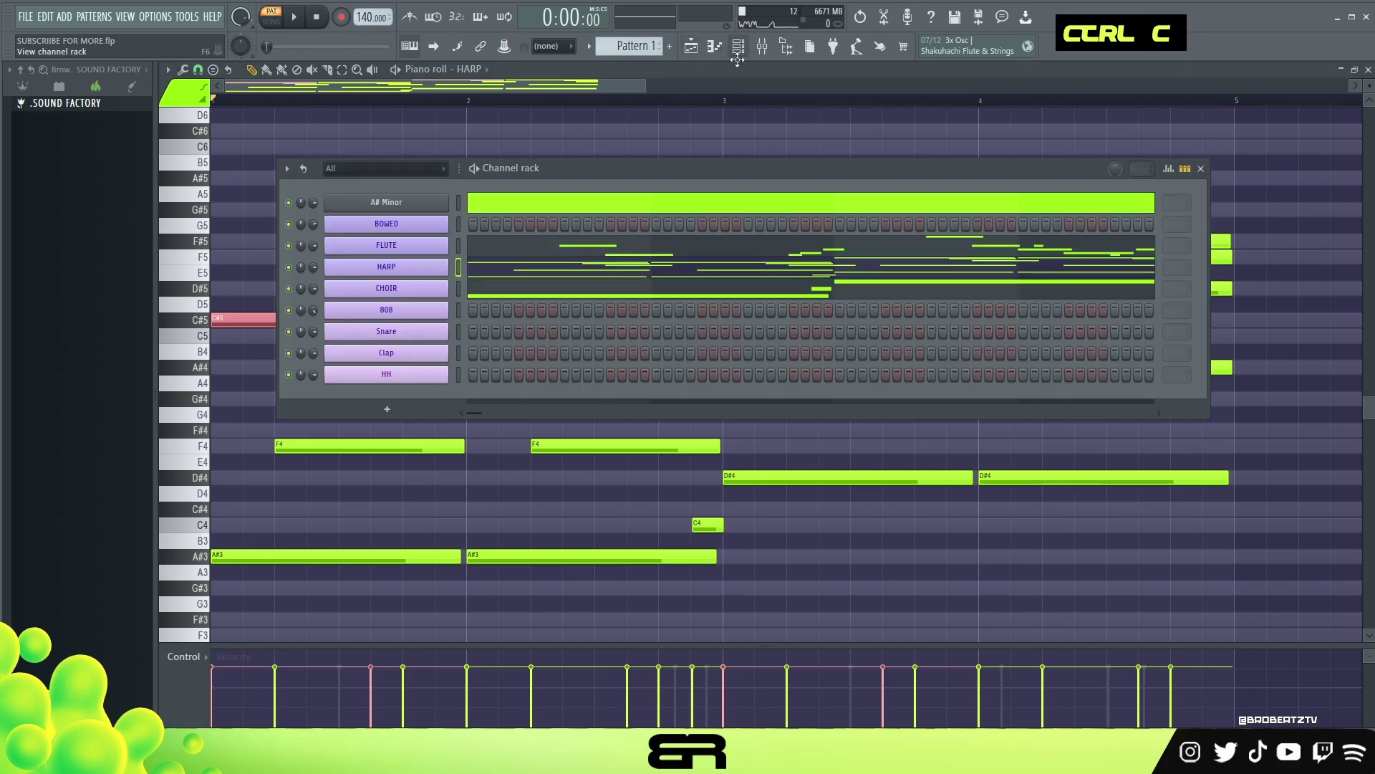
{"action": "right_click", "coordinate": [436, 222]}
{"action": "left_click", "coordinate": [494, 221]}
{"action": "key", "text": "ctrl+v"}
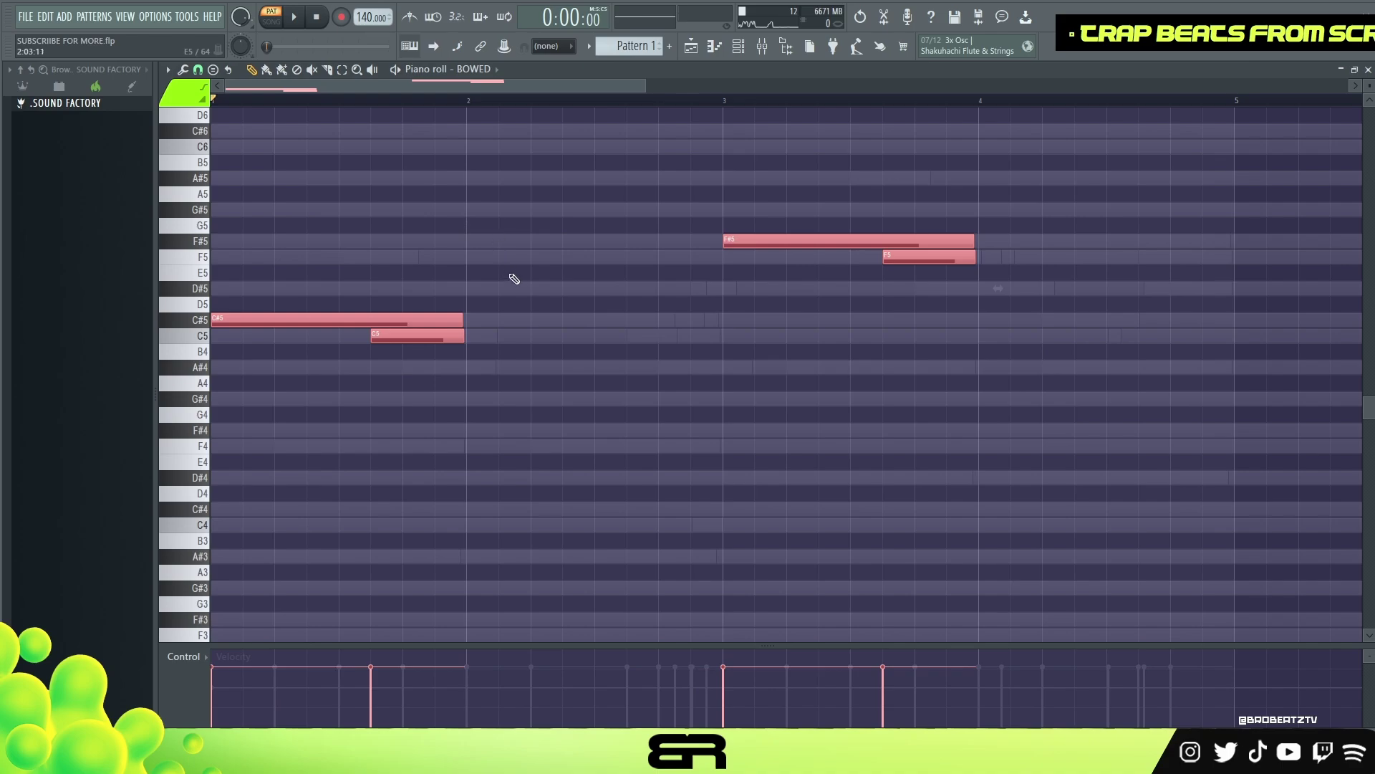
Shift all the bowed notes one beat later, and move the C5 and F5 back by one beat
{"action": "left_click_drag", "start_coordinate": [290, 321], "coordinate": [353, 321]}
{"action": "right_click", "coordinate": [491, 374]}
{"action": "left_click", "coordinate": [481, 335], "text": "ctrl"}
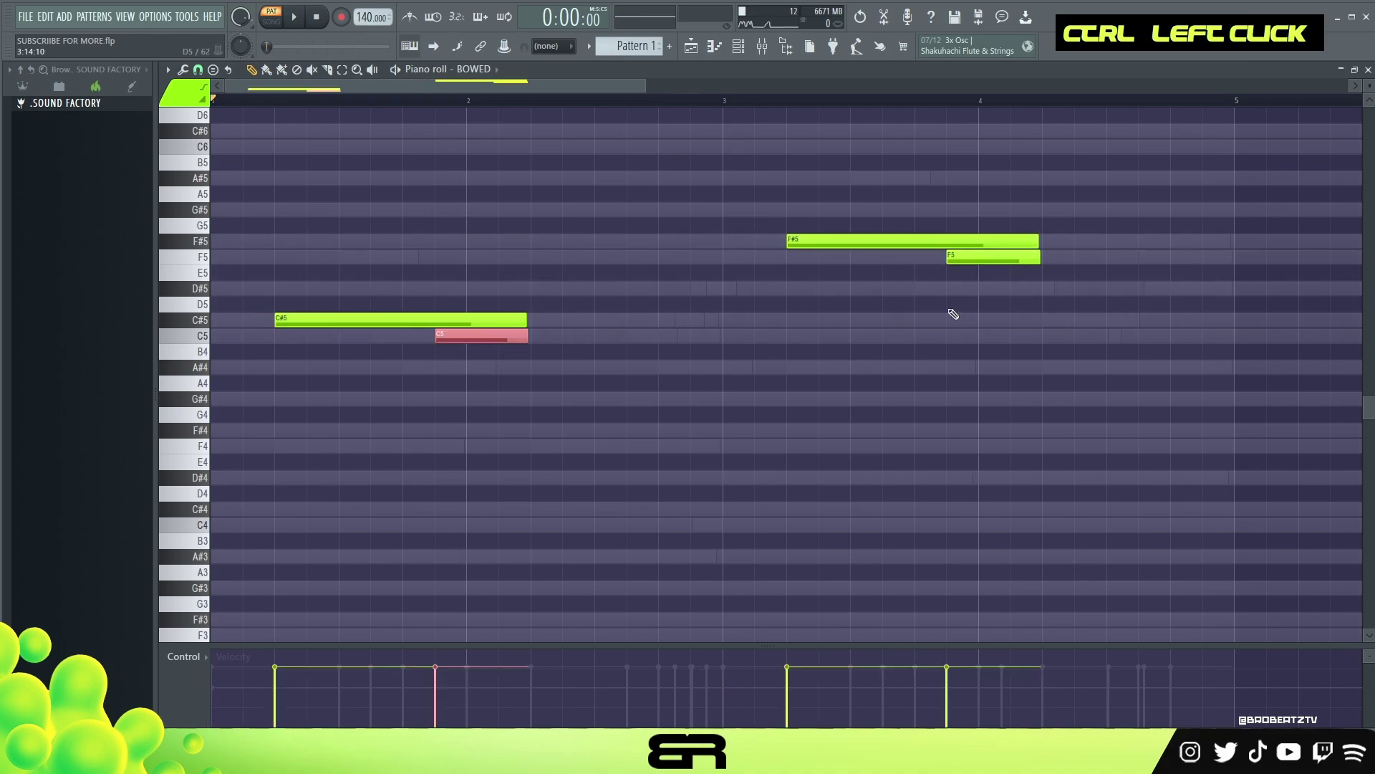
{"action": "left_click", "coordinate": [982, 258], "text": "ctrl+shift"}
{"action": "left_click_drag", "start_coordinate": [962, 254], "coordinate": [930, 255]}
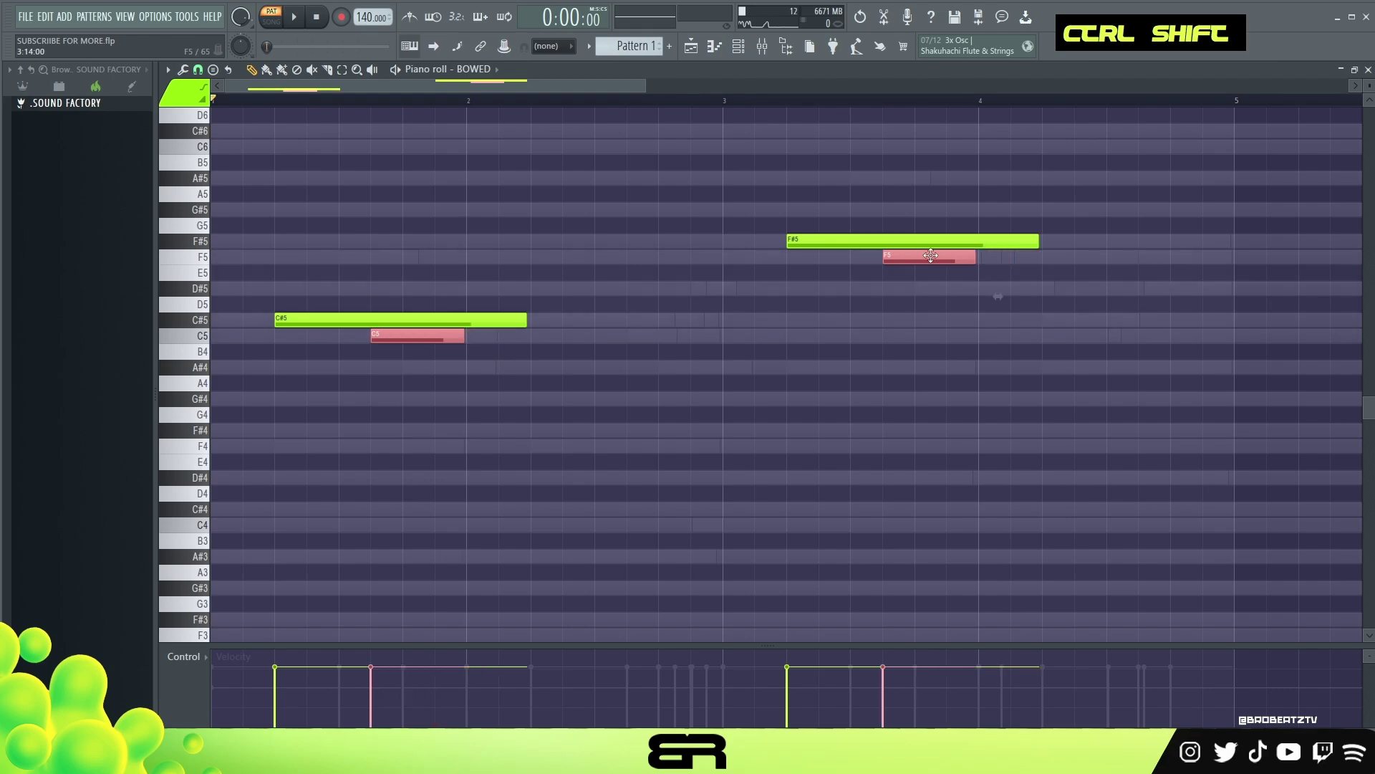
Shorten the bowed C#5 and F#5 together so they slightly overlap the starts of the C5 and F5
{"action": "left_click", "coordinate": [514, 320], "text": "ctrl"}
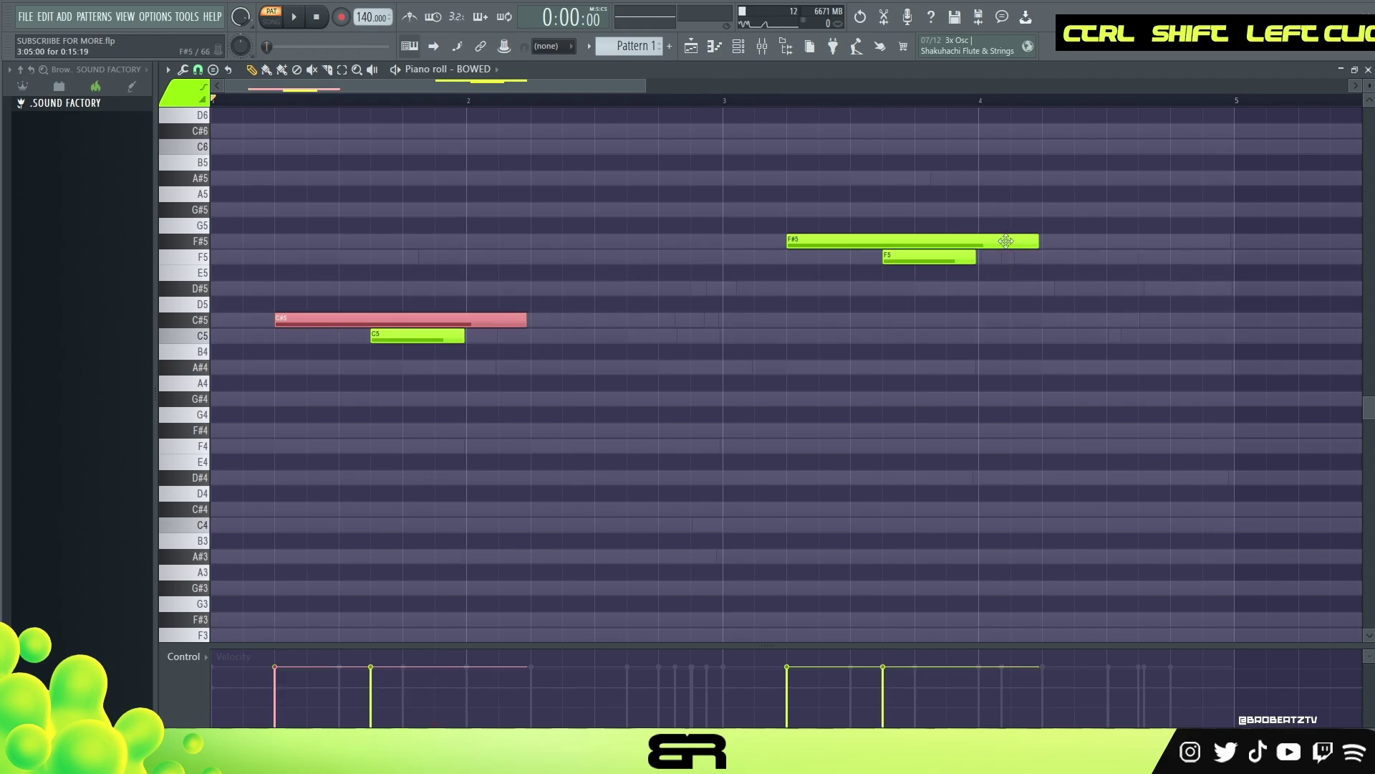
{"action": "left_click", "coordinate": [1007, 241], "text": "ctrl+shift"}
{"action": "left_click_drag", "start_coordinate": [1039, 242], "coordinate": [890, 242]}
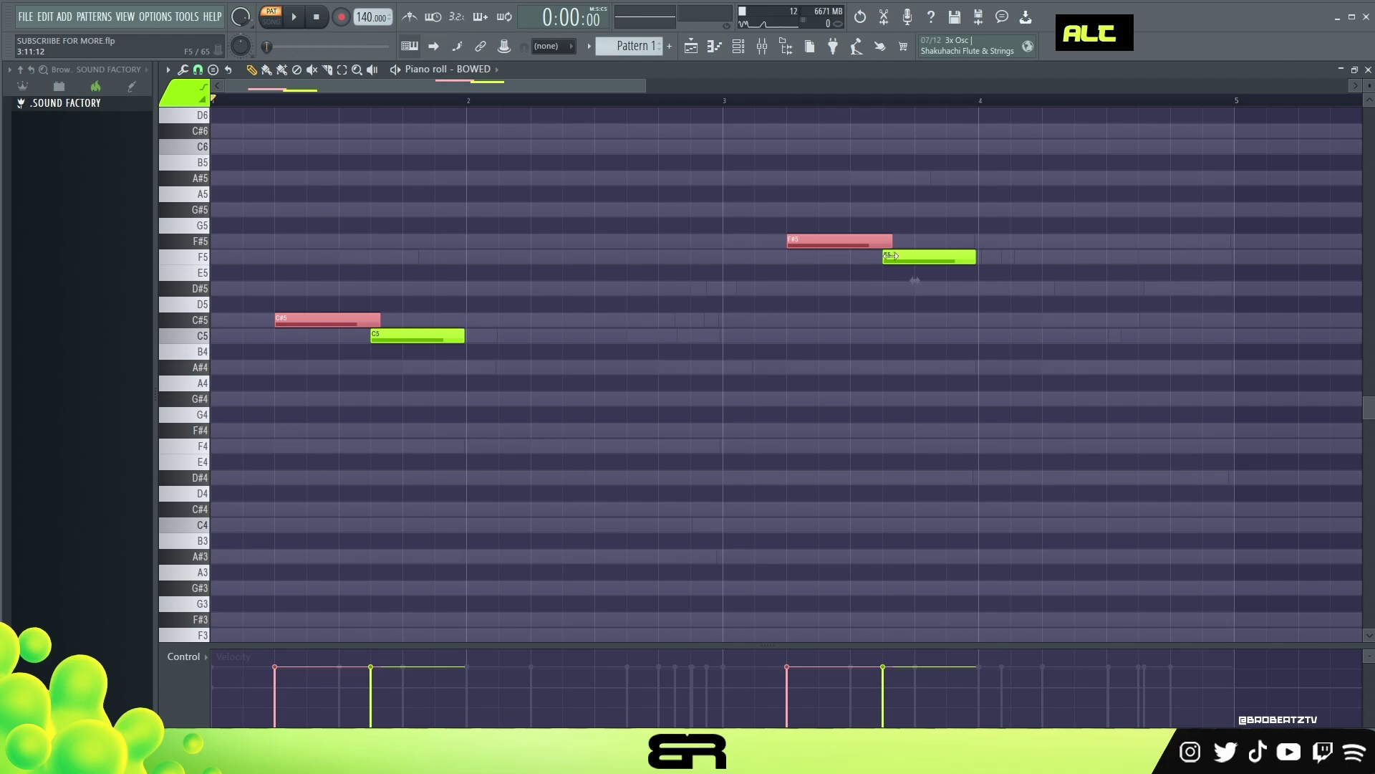
{"action": "left_click", "coordinate": [930, 282]}
Shorten the bowed F5 and C5 to just over half a beat each and play back the line
{"action": "left_click", "coordinate": [973, 262], "text": "ctrl"}
{"action": "left_click_drag", "start_coordinate": [973, 262], "coordinate": [922, 262], "text": "alt"}
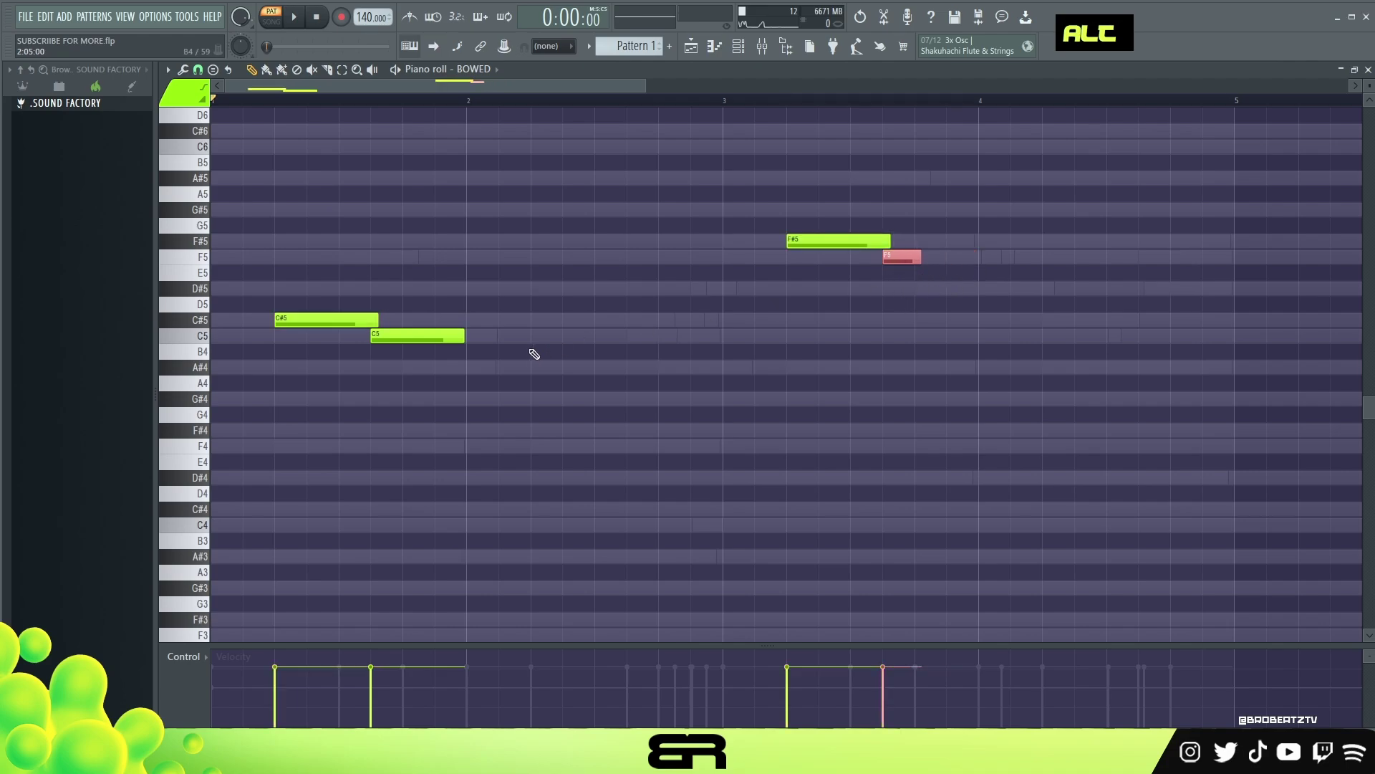
{"action": "left_click_drag", "start_coordinate": [463, 343], "coordinate": [406, 341], "text": "alt"}
{"action": "key", "text": "space"}
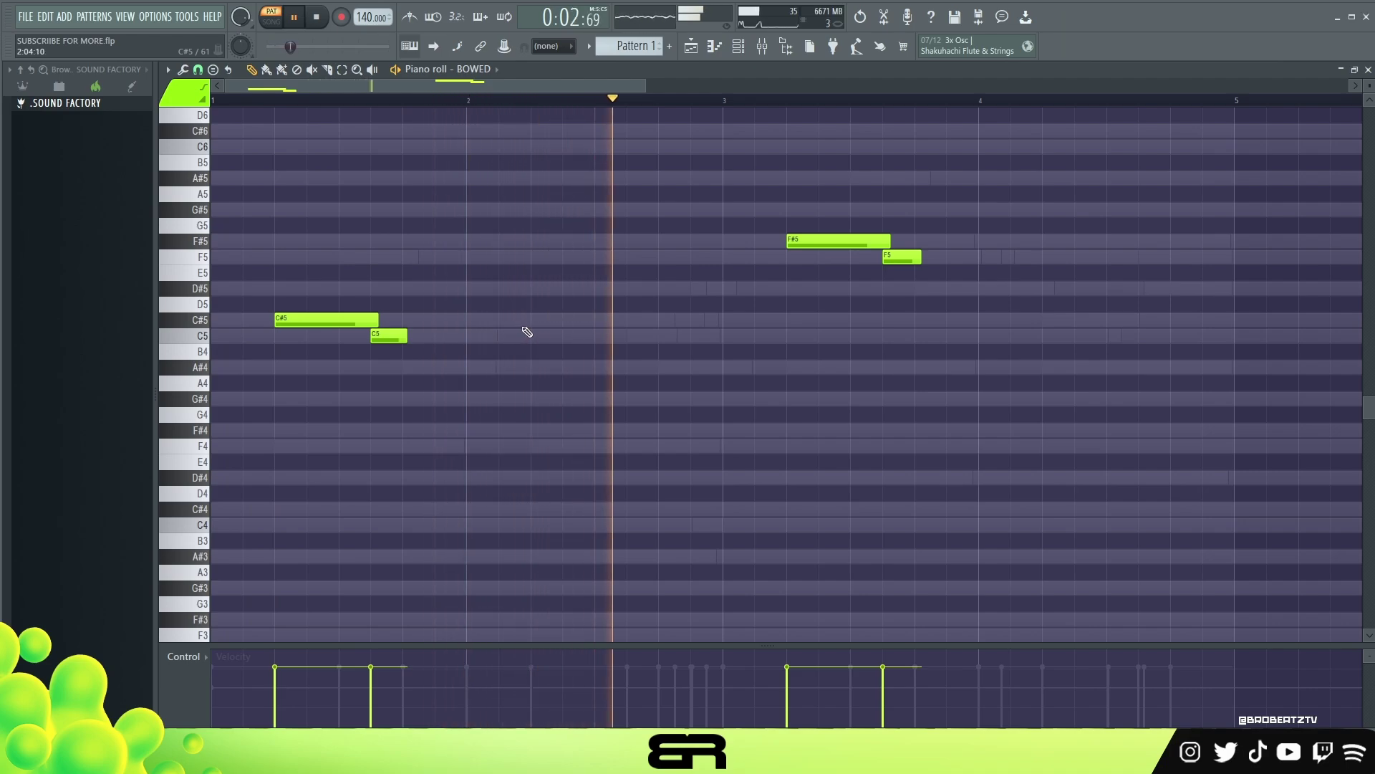
{"action": "key", "text": "space"}
{"action": "key", "text": "space"}
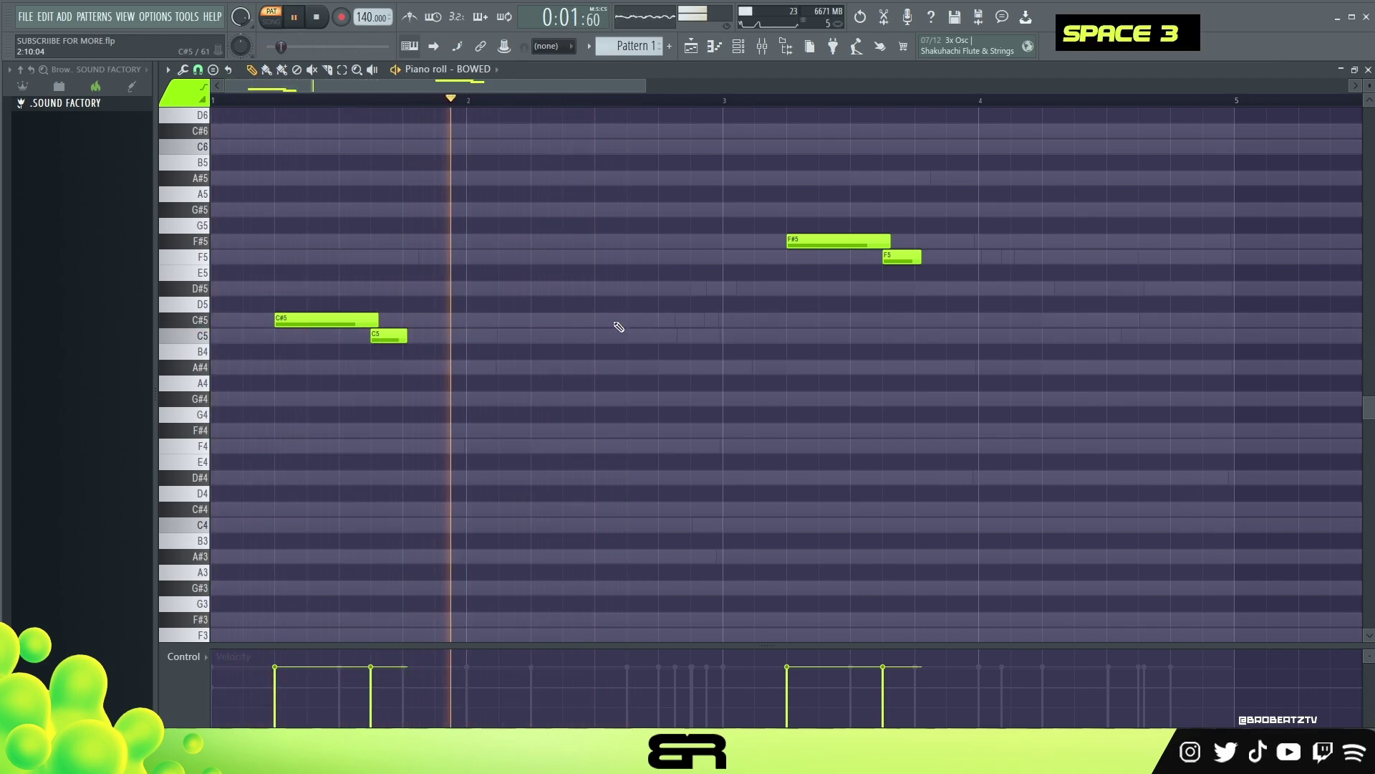
{"action": "key", "text": "space"}
Duplicate the bar 3 F#5 and F5 pair to halfway through beat 3 of bar 2 and lower the copy one octave
{"action": "left_click_drag", "start_coordinate": [727, 205], "coordinate": [895, 286], "text": "ctrl"}
{"action": "left_click_drag", "start_coordinate": [838, 244], "coordinate": [679, 250], "text": "shift"}
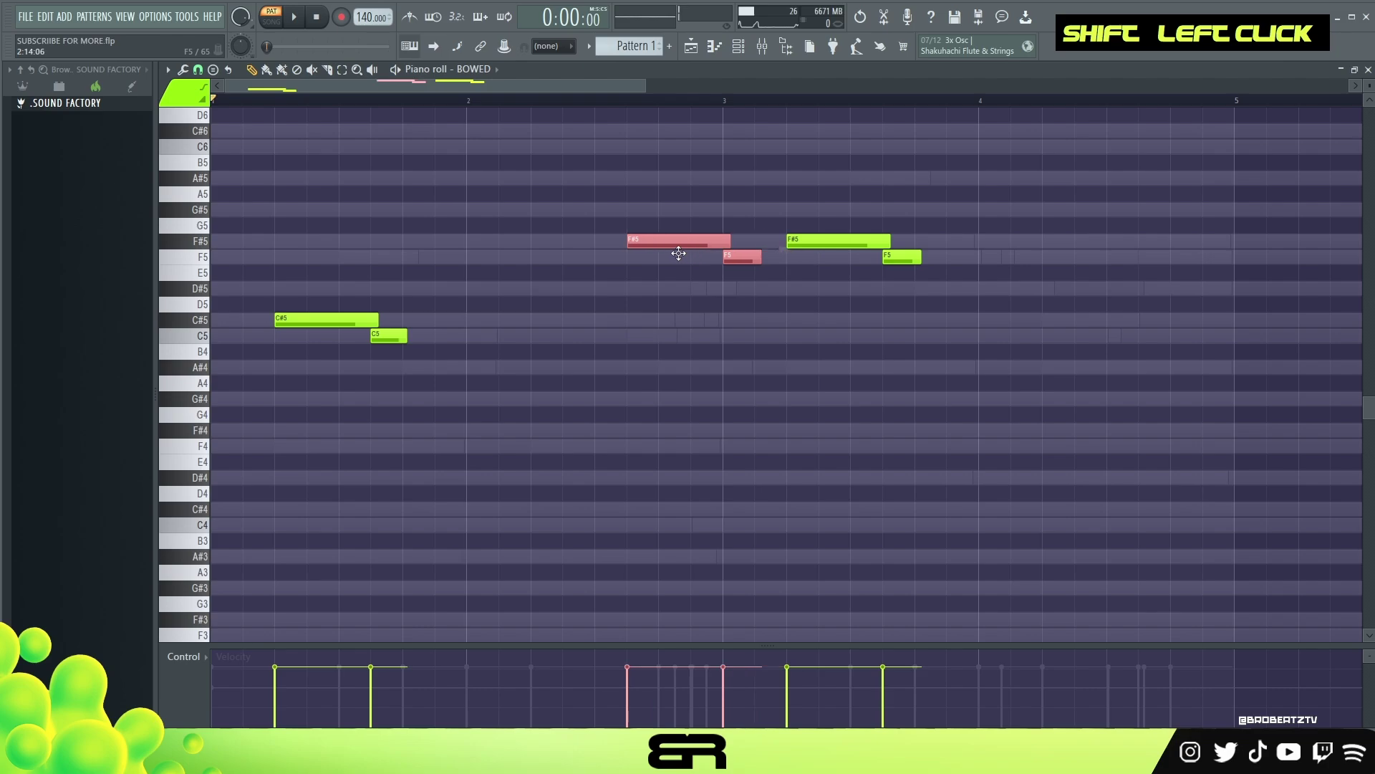
{"action": "key", "text": "ctrl+Down"}
{"action": "right_click", "coordinate": [758, 506]}
{"action": "left_click", "coordinate": [658, 431]}
Using a finer snap, make the bar 2 F#4 a short note a quarter beat before beat 4, followed by a longer F4 on beat 4
{"action": "left_click", "coordinate": [198, 69]}
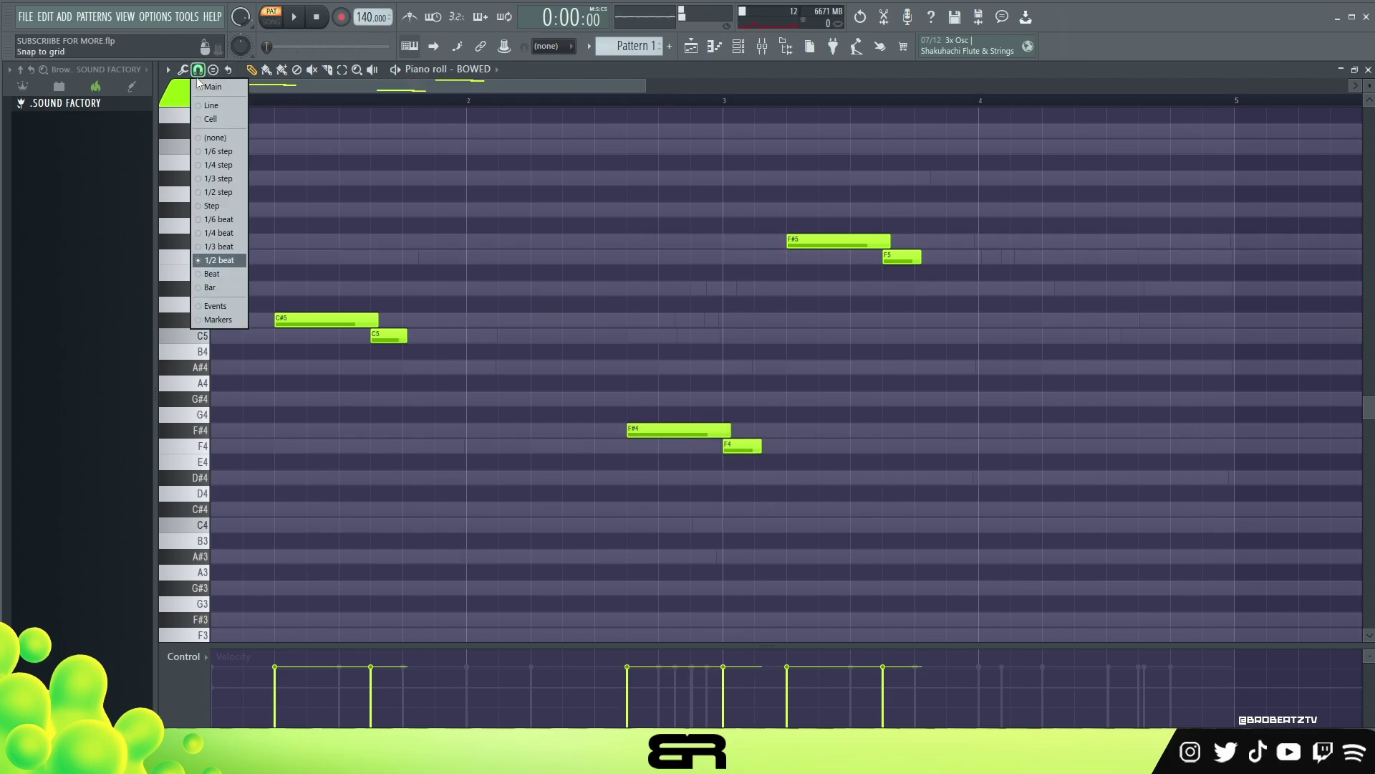
{"action": "left_click", "coordinate": [215, 255]}
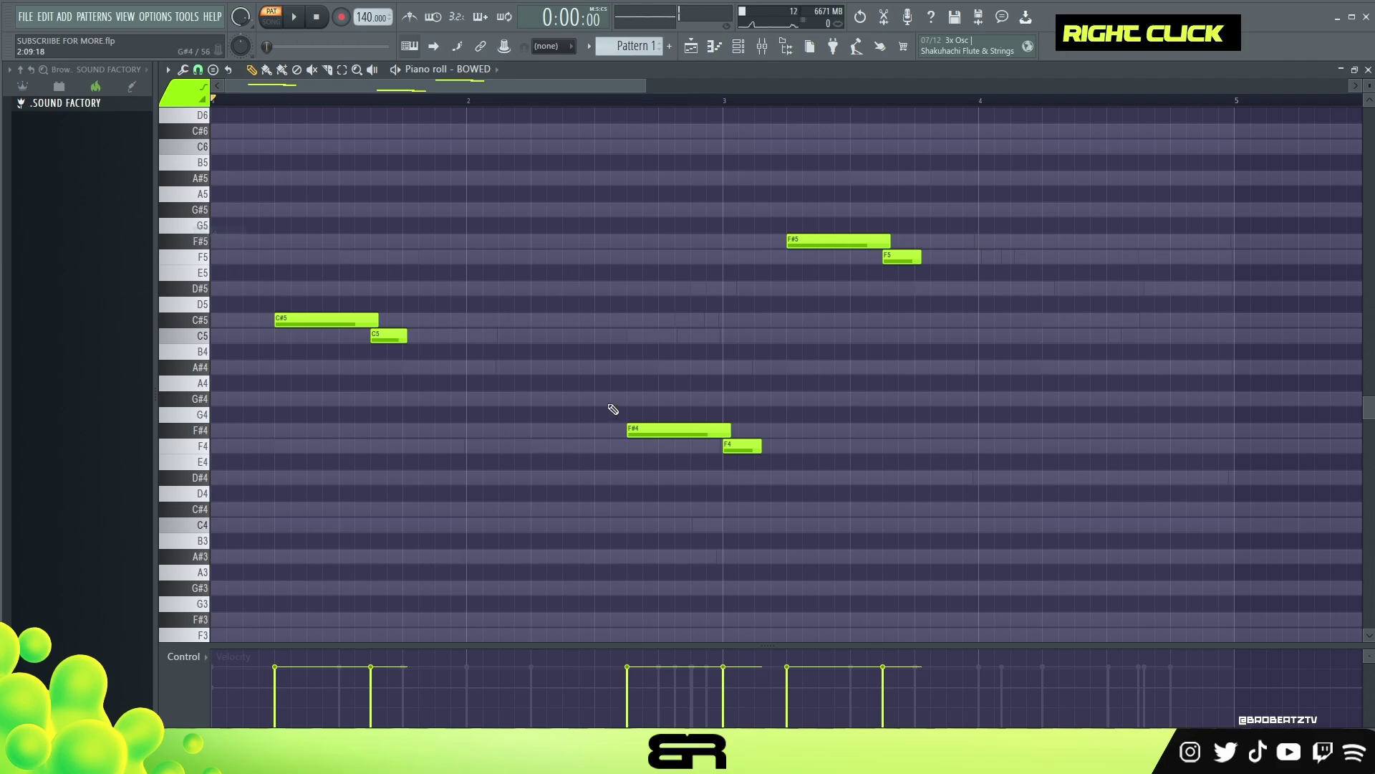
{"action": "mouse_move", "coordinate": [726, 435]}
{"action": "left_mouse_down"}
{"action": "mouse_move", "coordinate": [664, 431]}
{"action": "mouse_move", "coordinate": [731, 449]}
{"action": "left_mouse_up"}
{"action": "left_click", "coordinate": [660, 445], "text": "alt"}
{"action": "right_click", "coordinate": [725, 446]}
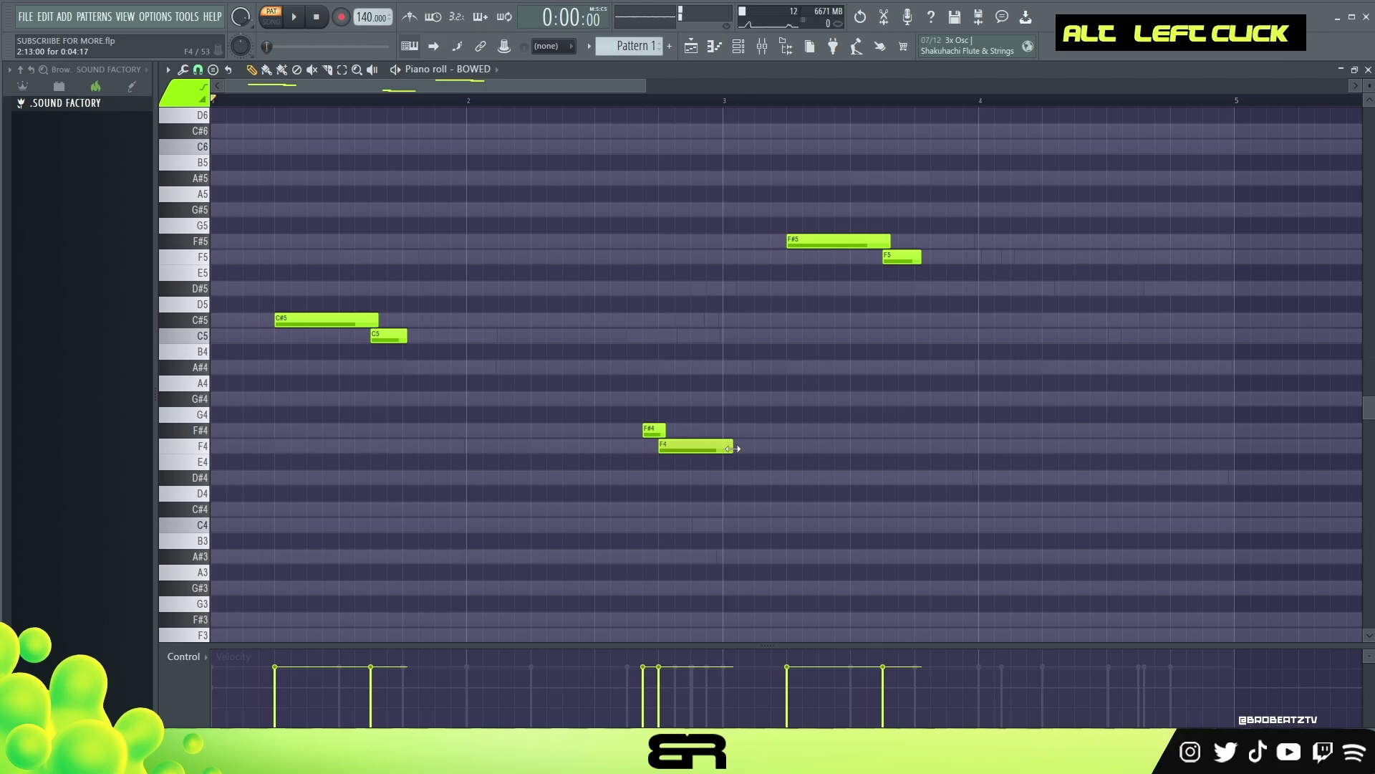
Play back the bowed line around the F#4 and F4 pair and slightly lower the velocity of all its notes
{"action": "key", "text": "space"}
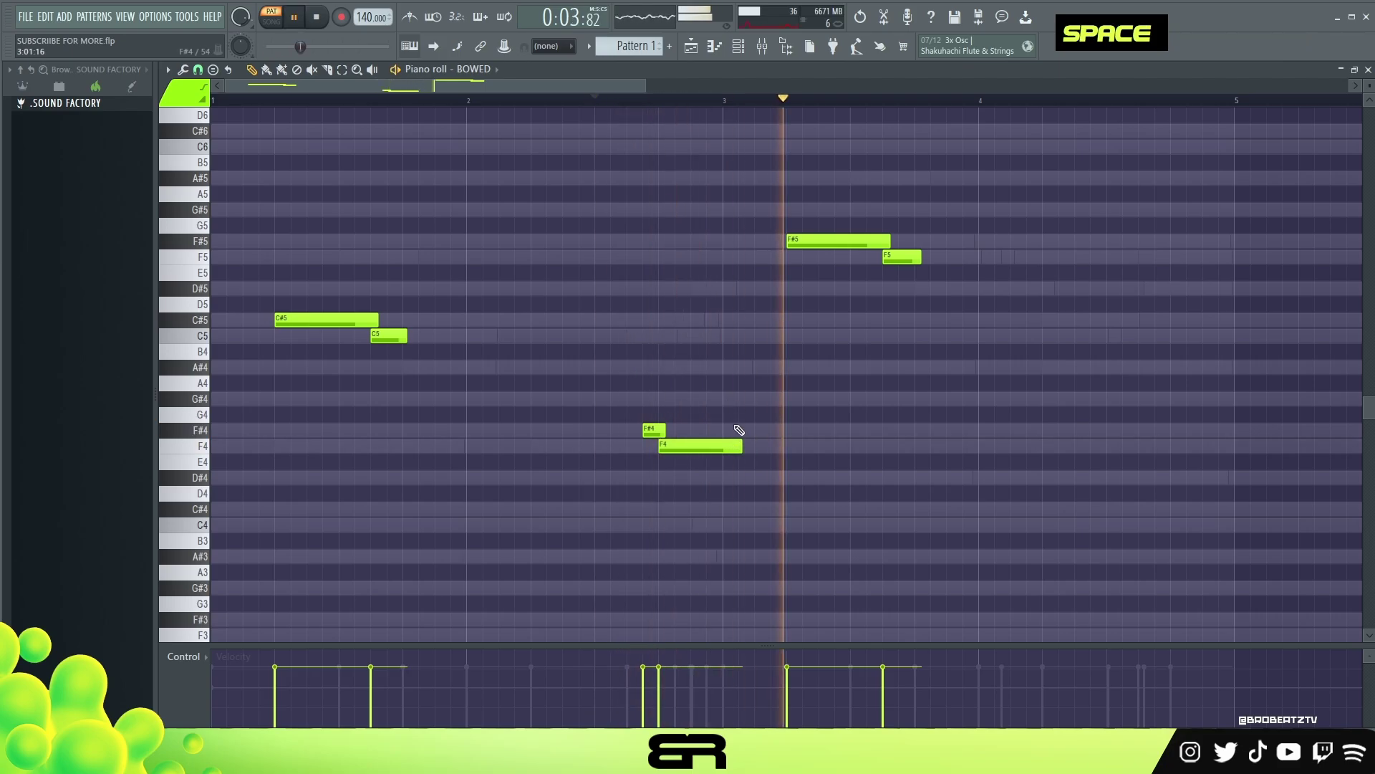
{"action": "key", "text": "space"}
{"action": "key", "text": "space"}
{"action": "key", "text": "alt"}
{"action": "key", "text": "space"}
{"action": "key", "text": "space"}
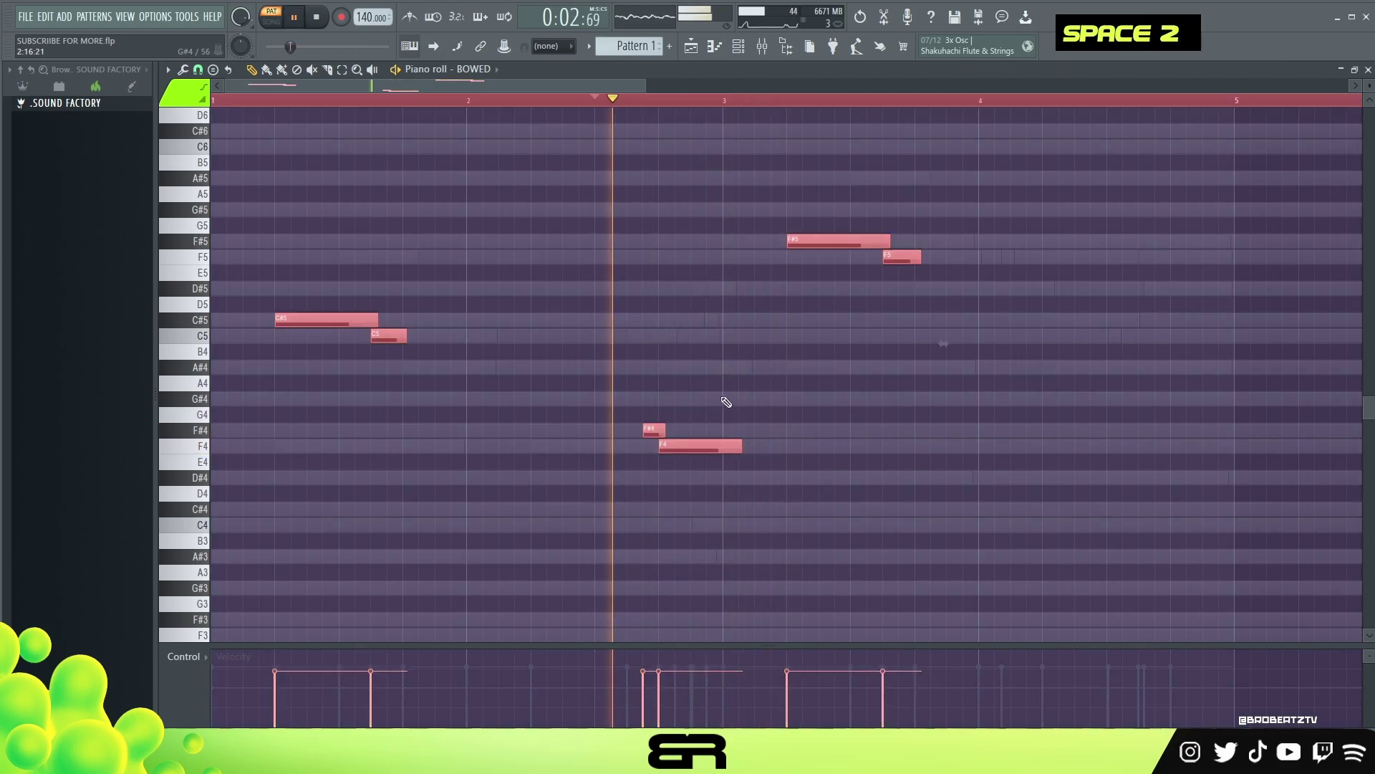
{"action": "key", "text": "space"}
Trim the F4 in bar 2 to end just after bar 3 begins and play it back
{"action": "right_click", "coordinate": [746, 447]}
{"action": "left_click_drag", "start_coordinate": [742, 447], "coordinate": [730, 453]}
{"action": "key", "text": "space"}
{"action": "key", "text": "space"}
Duplicate the bar 2 F#4 and F4 pair into bar 4, with the F#4 starting on beat 4
{"action": "left_click", "coordinate": [654, 445], "text": "ctrl"}
{"action": "left_click_drag", "start_coordinate": [654, 444], "coordinate": [1164, 449]}
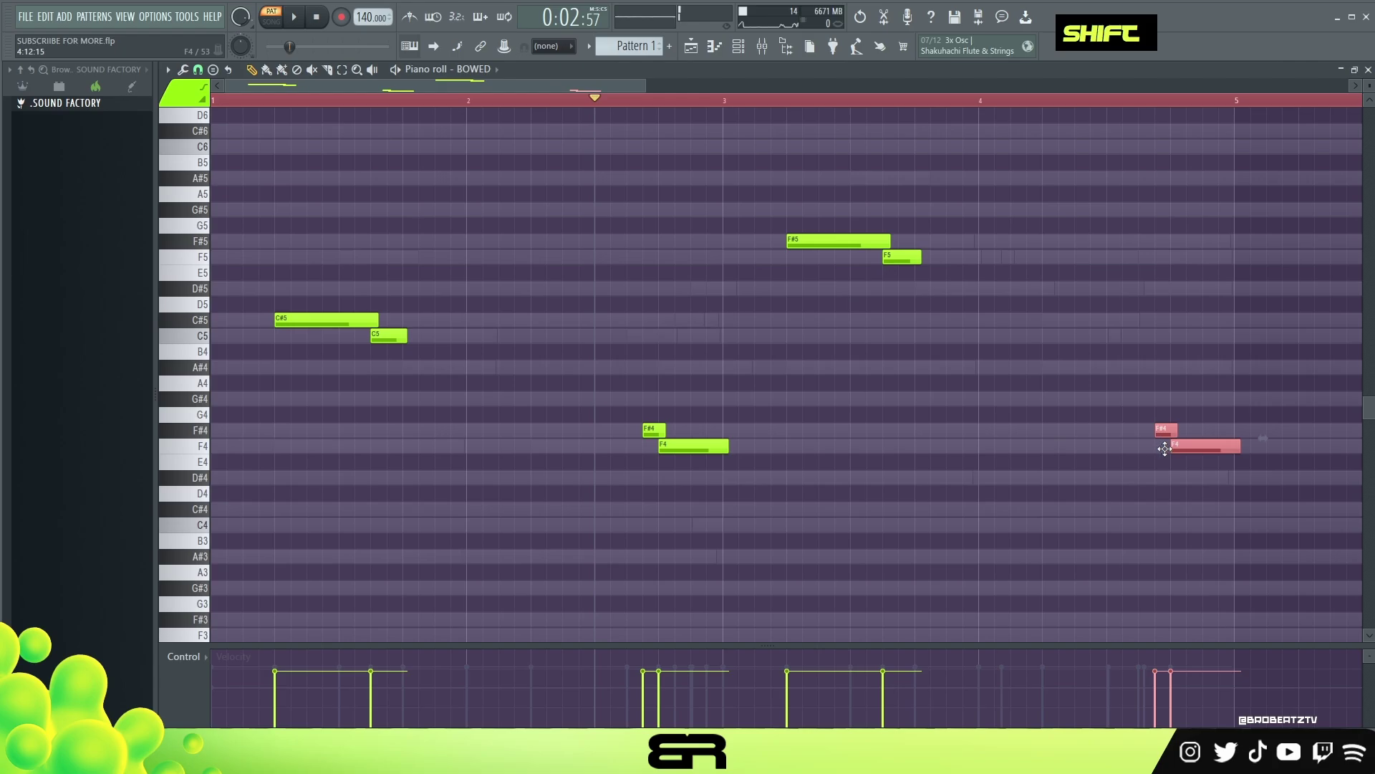
{"action": "right_click", "coordinate": [1172, 411]}
{"action": "left_click", "coordinate": [577, 427], "text": "ctrl"}
Add a D#4 a quarter beat before beat 4 of bar 4 and shorten it to about a third of a beat
{"action": "right_click", "coordinate": [1154, 479]}
{"action": "left_click", "coordinate": [1159, 478]}
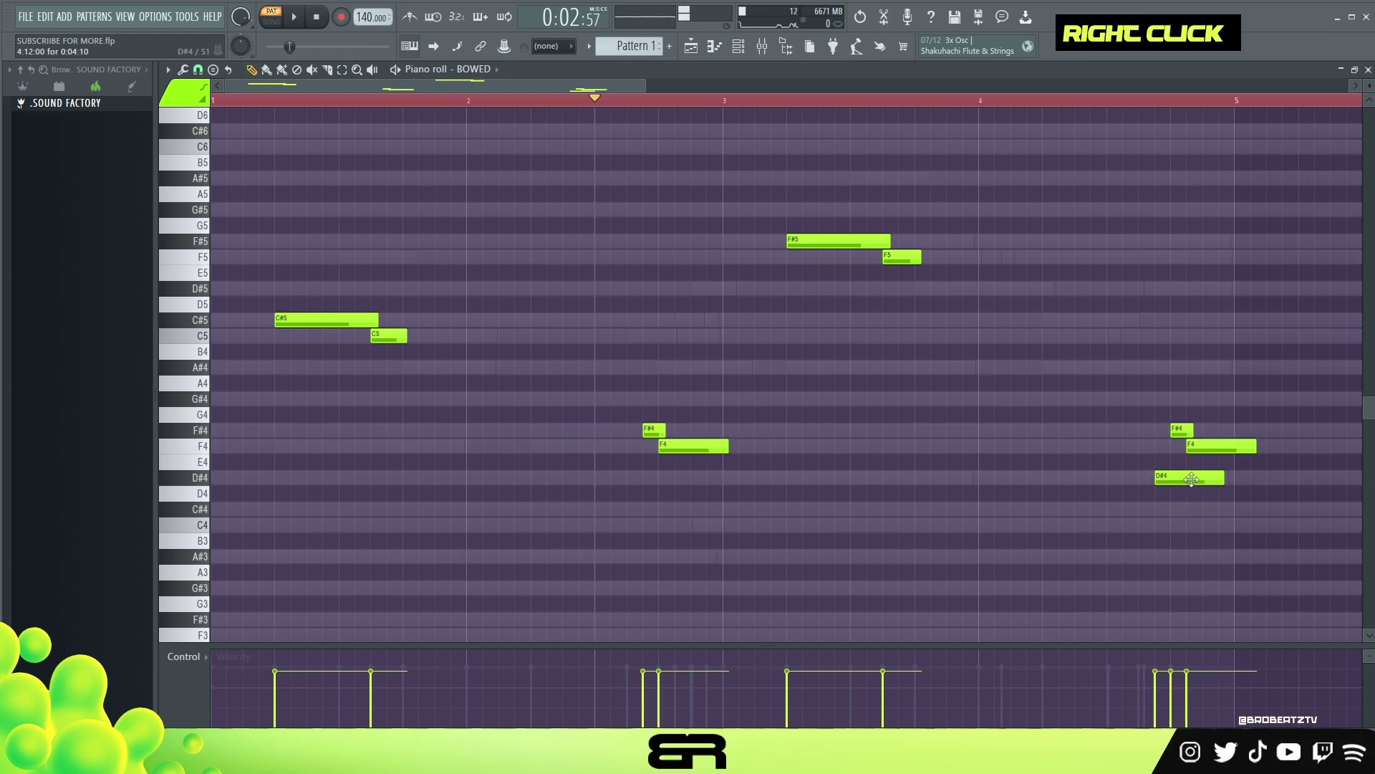
{"action": "left_click_drag", "start_coordinate": [1229, 481], "coordinate": [1174, 488]}
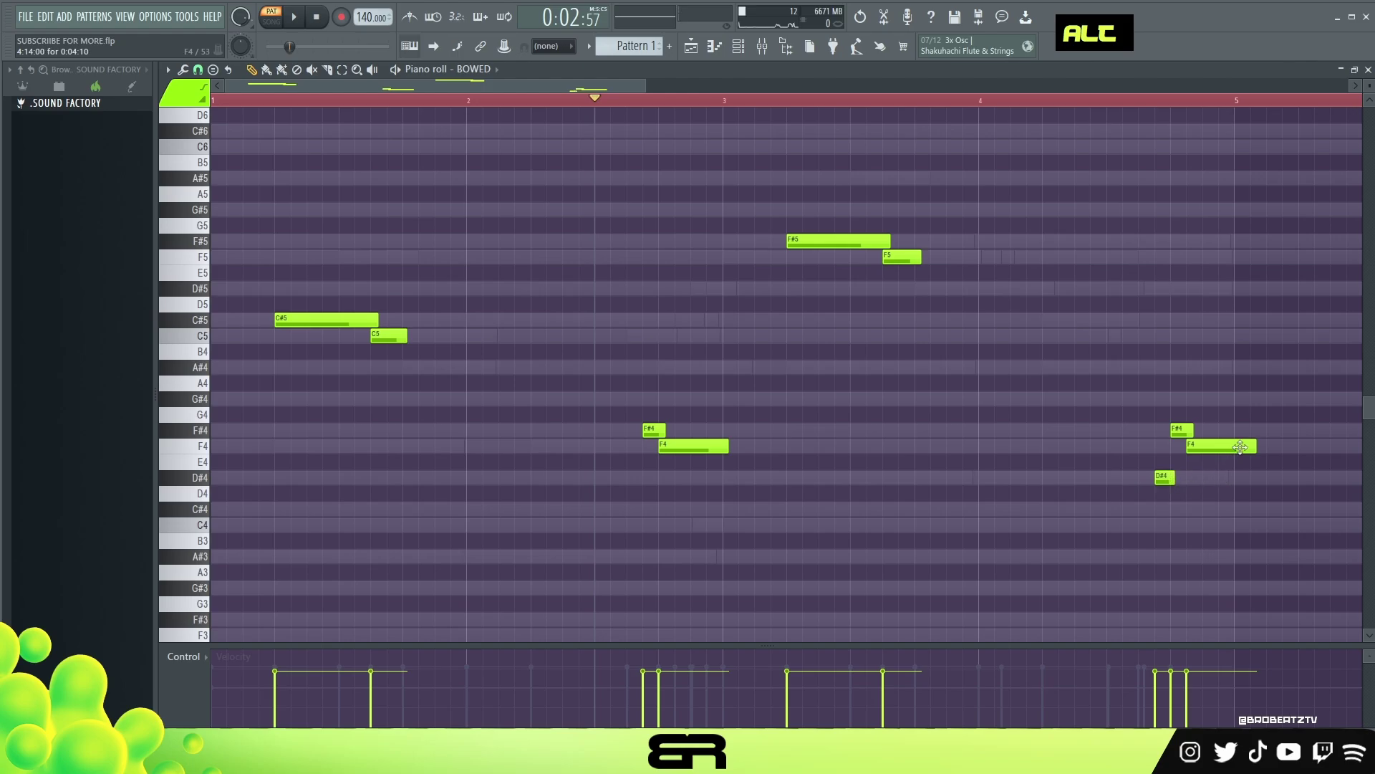
Trim the last F4 in bar 4 to end just before bar 5 and play back the ending
{"action": "left_click_drag", "start_coordinate": [1264, 455], "coordinate": [1229, 450]}
{"action": "key", "text": "space"}
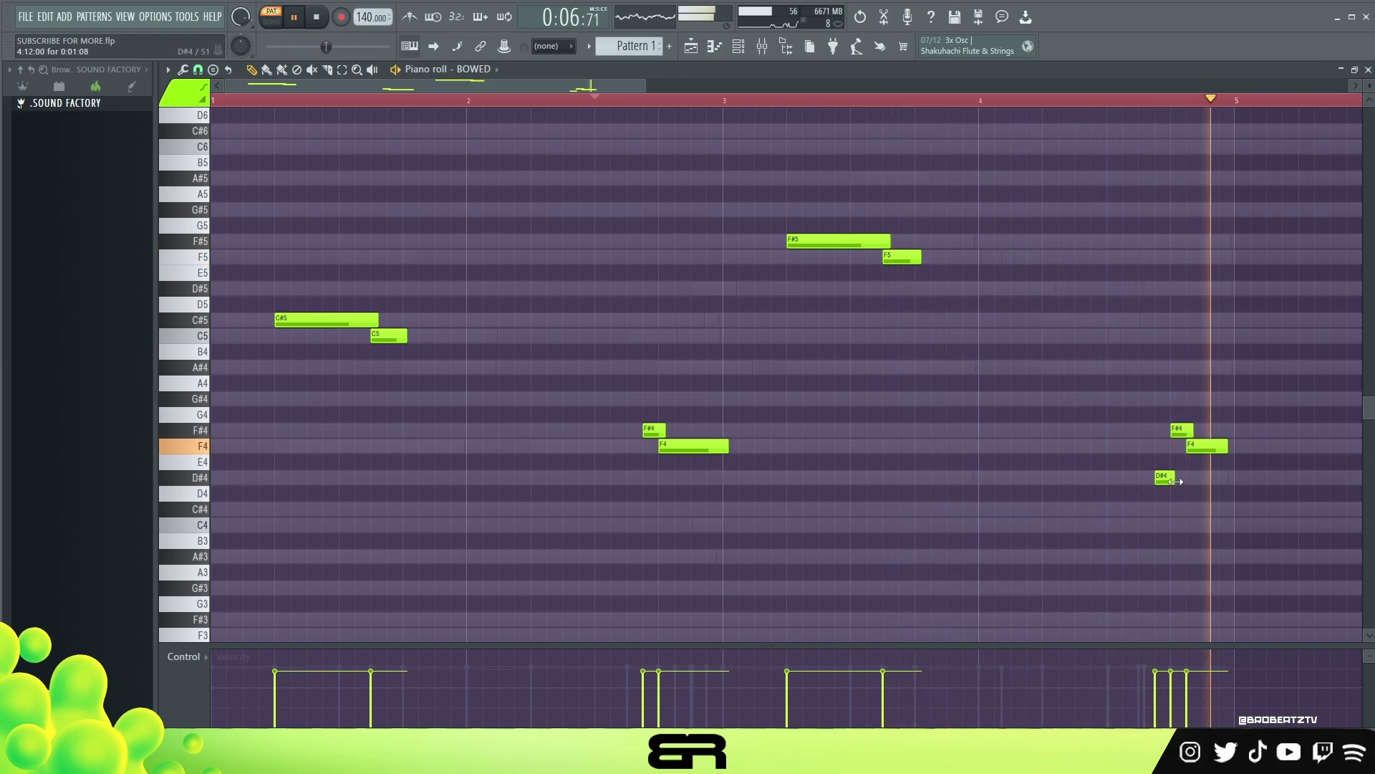
{"action": "key", "text": "space"}
{"action": "left_click", "coordinate": [1107, 99]}
{"action": "key", "text": "space"}
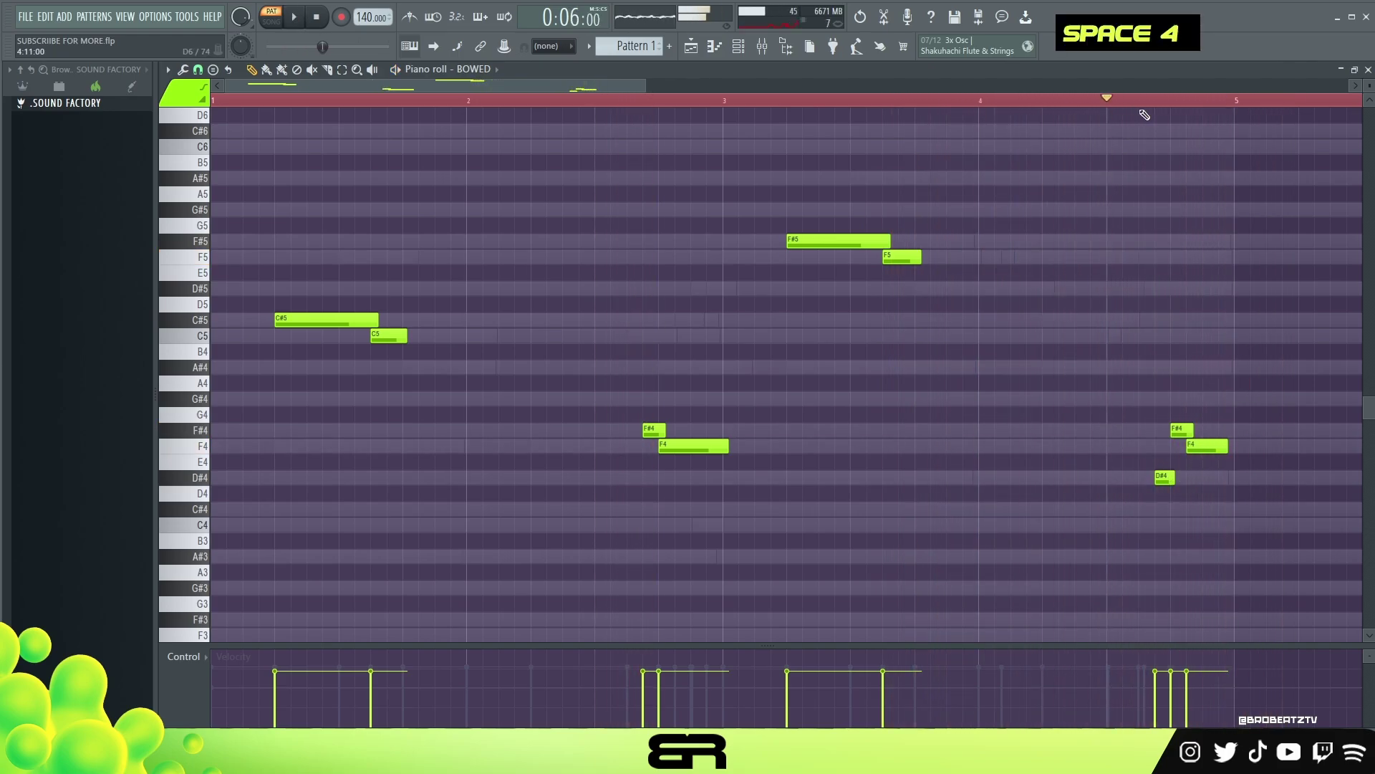
Shorten all the scale guide notes in the A# Minor channel to end at bar 5
{"action": "scroll", "coordinate": [1099, 107], "scroll_direction": "down", "scroll_amount": 5}
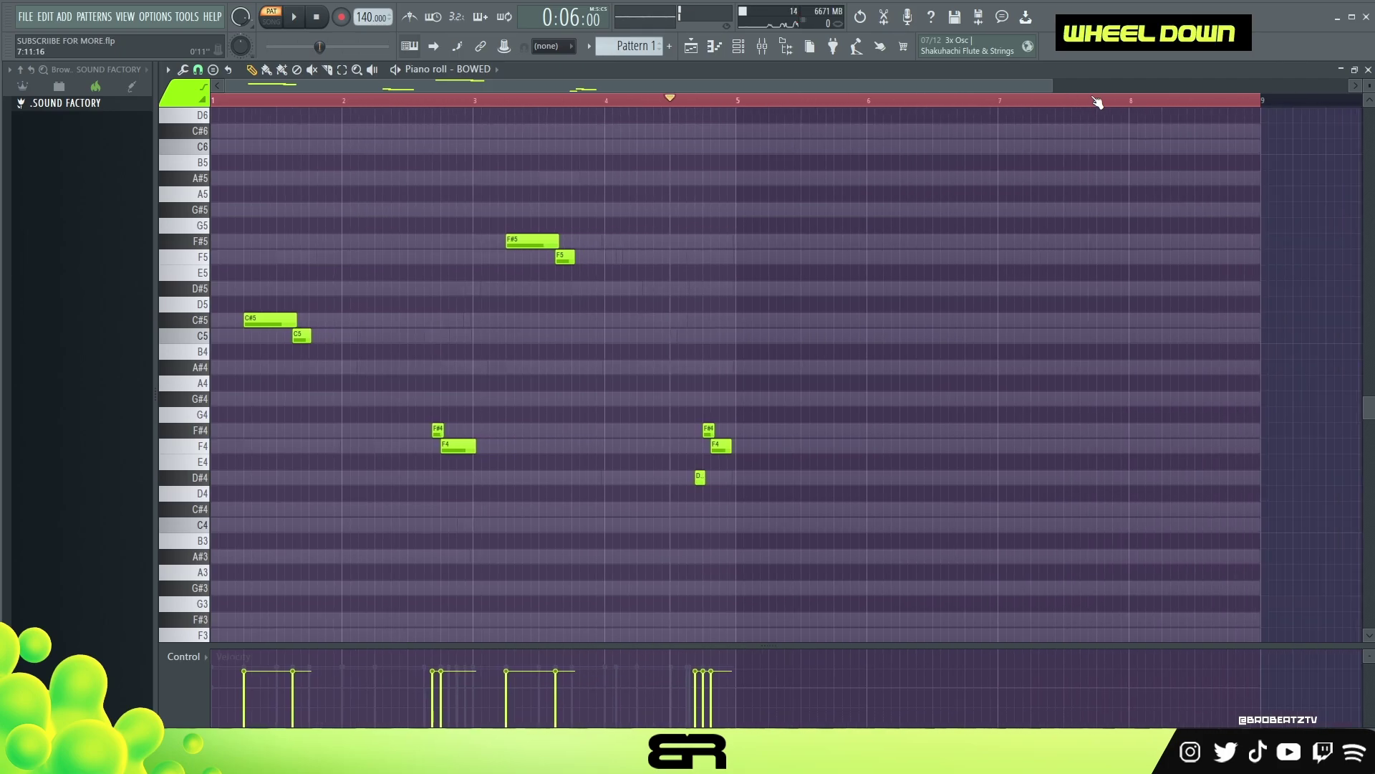
{"action": "right_click", "coordinate": [1083, 139]}
{"action": "key", "text": "ctrl+a"}
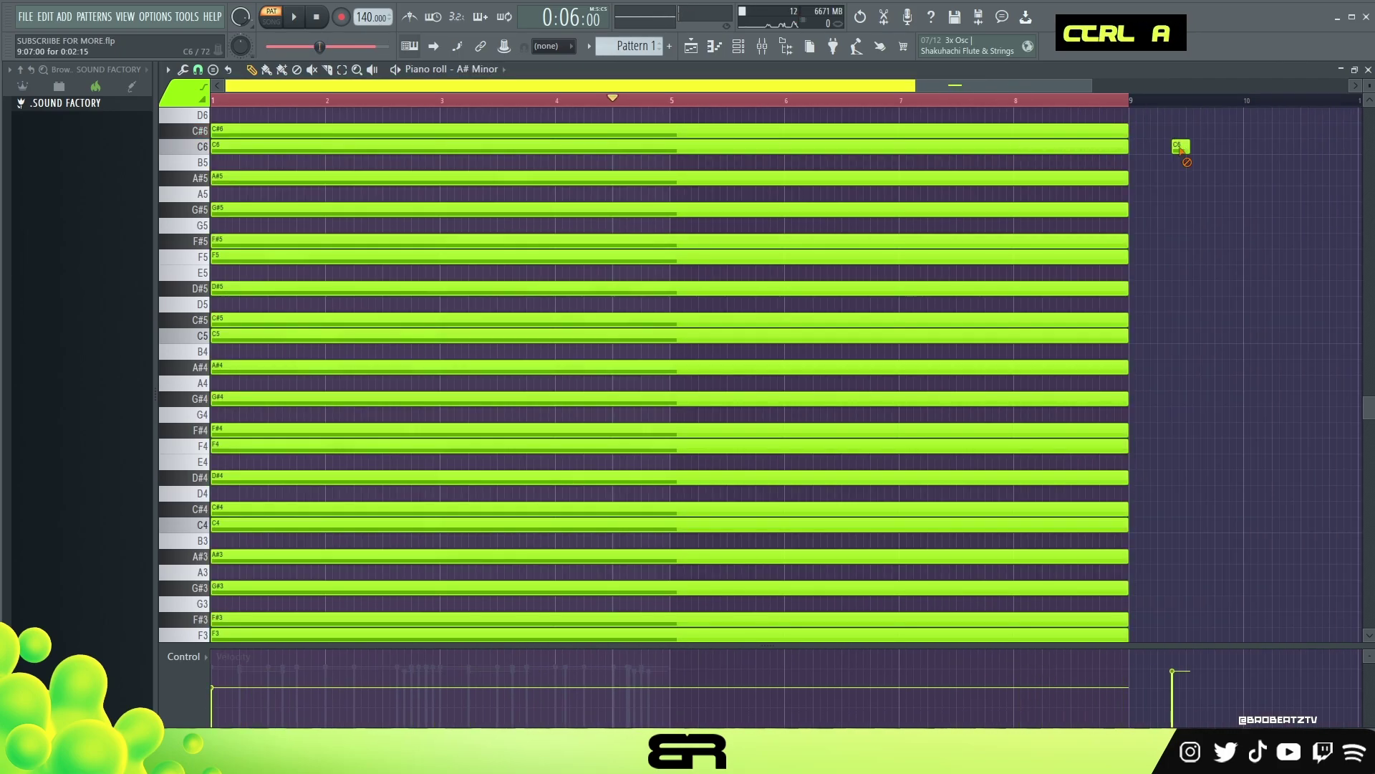
{"action": "key", "text": "ctrl+a"}
{"action": "left_click_drag", "start_coordinate": [1149, 154], "coordinate": [689, 154]}
{"action": "key", "text": "space"}
Return to the BOWED piano roll, clear the time selection and play back the end of the line
{"action": "left_click", "coordinate": [738, 45]}
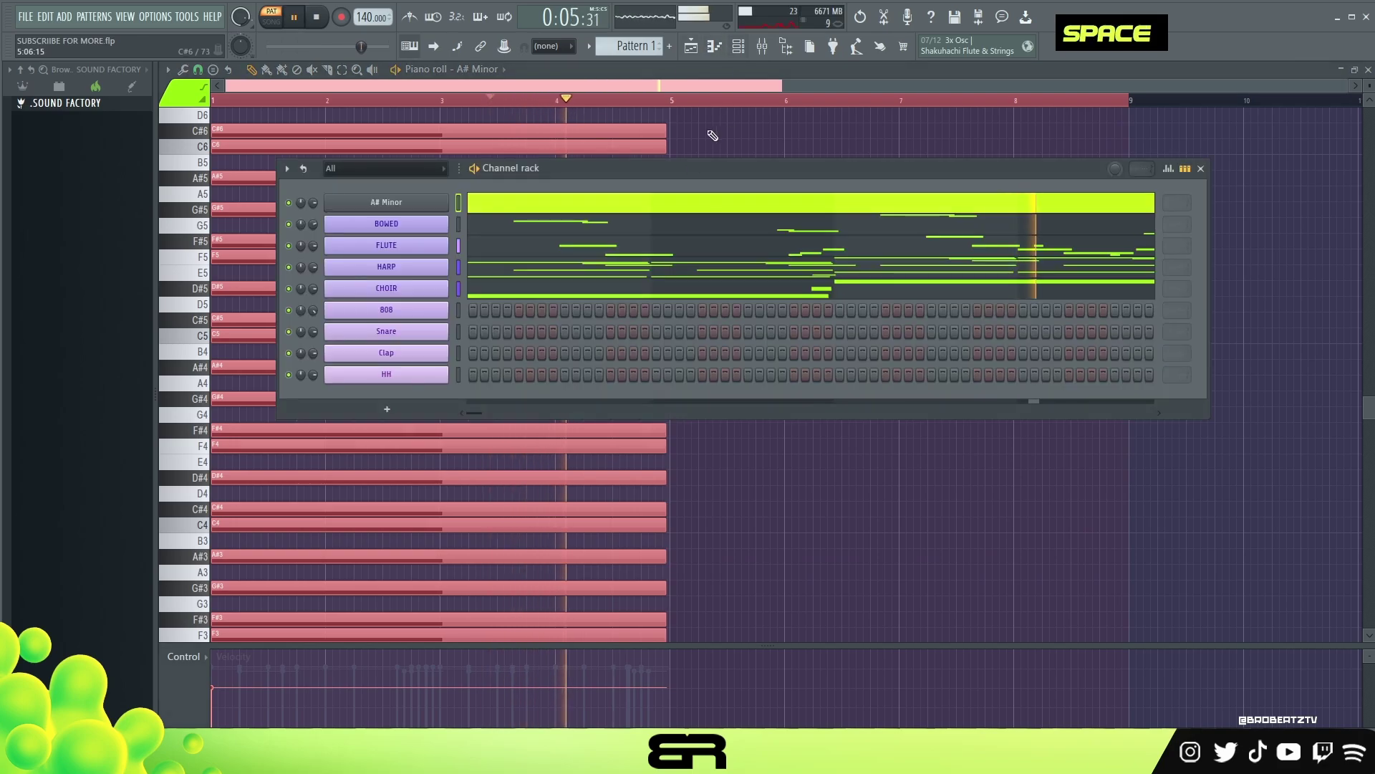
{"action": "left_click", "coordinate": [688, 232]}
{"action": "right_click", "coordinate": [635, 101]}
{"action": "double_click", "coordinate": [638, 105]}
{"action": "key", "text": "space"}
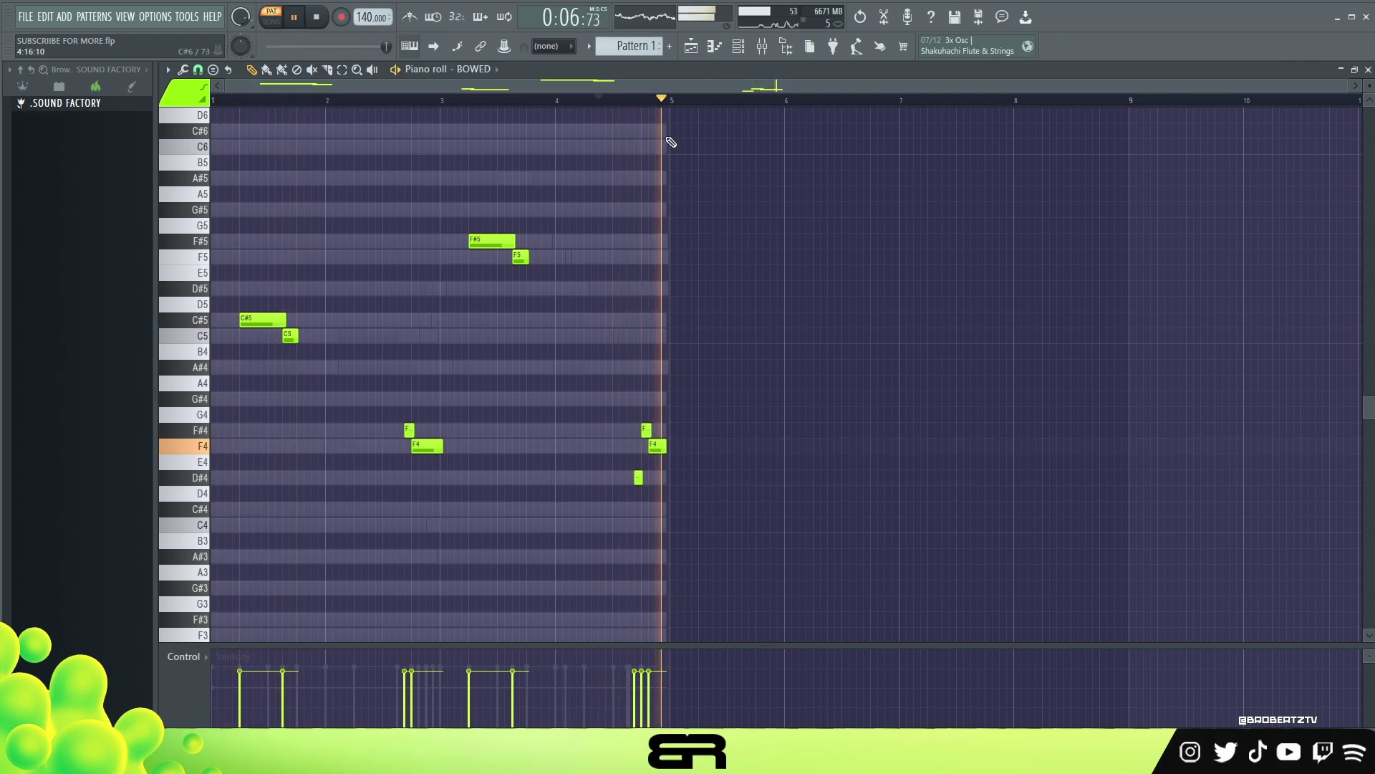
{"action": "key", "text": "space"}
{"action": "scroll", "coordinate": [553, 114], "scroll_direction": "down", "scroll_amount": 3}
{"action": "scroll", "coordinate": [559, 108], "scroll_direction": "up", "scroll_amount": 3}
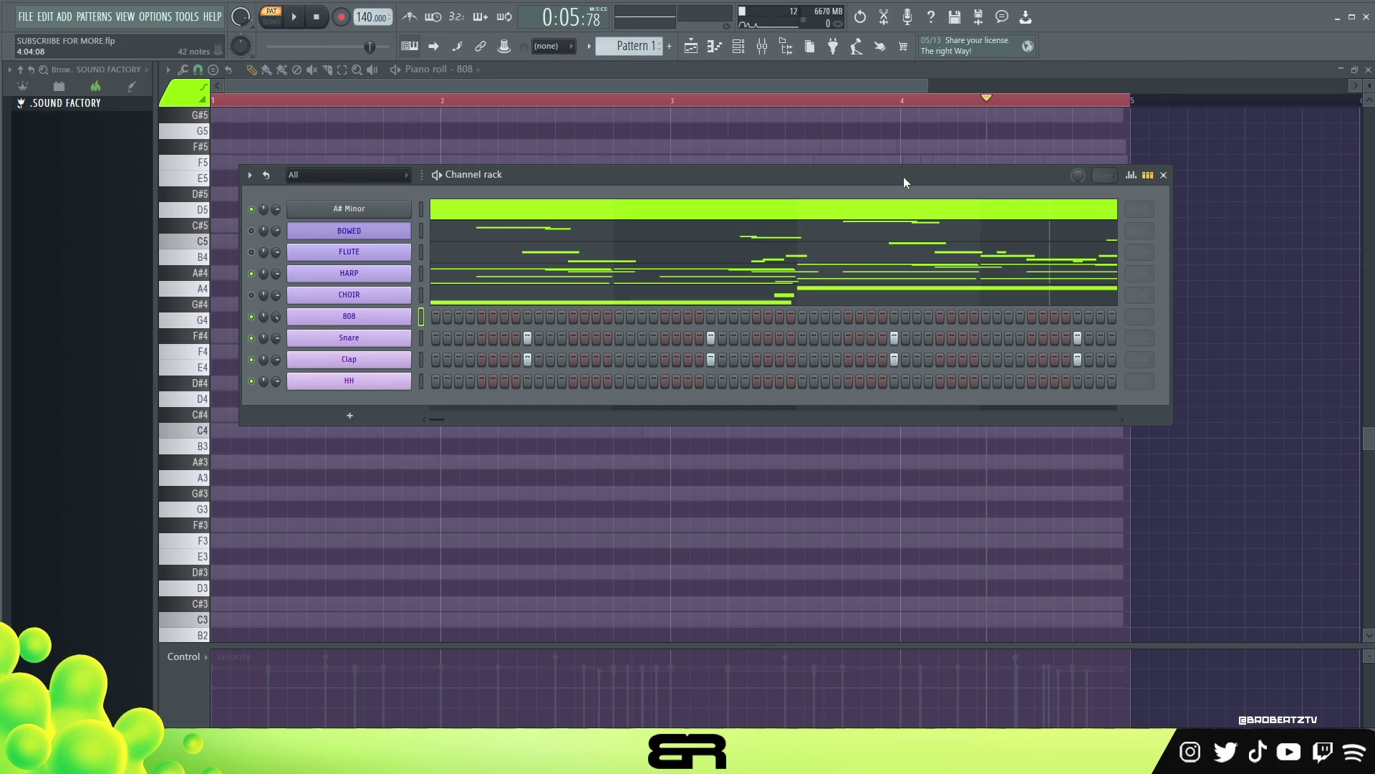
Copy the A#3 in bar 1 and the D#4 in bar 3 from the HARP piano roll
{"action": "left_click", "coordinate": [506, 280]}
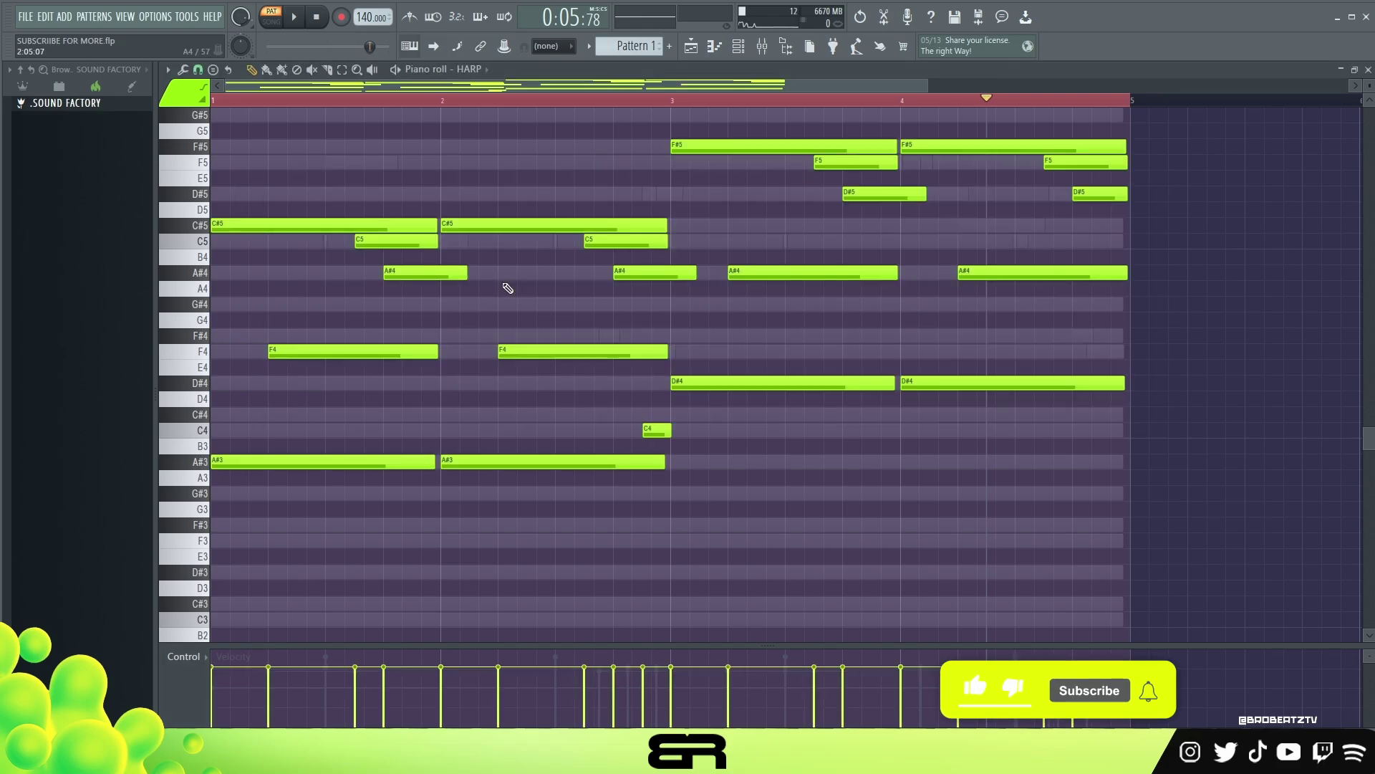
{"action": "left_click", "coordinate": [351, 462], "text": "ctrl"}
{"action": "left_click", "coordinate": [788, 383], "text": "ctrl+shift"}
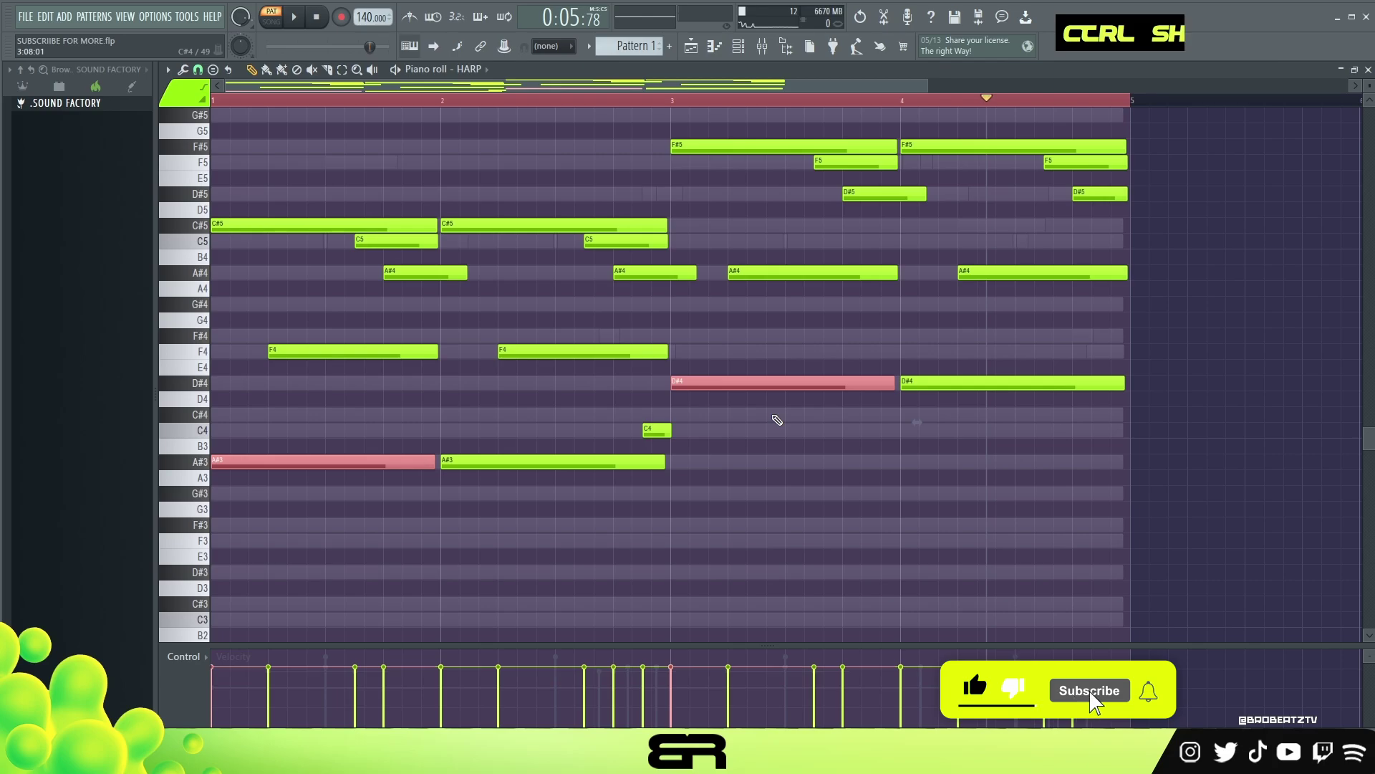
{"action": "key", "text": "ctrl+c"}
Play back the harp, snare and clap from the channel rack and set the tempo to 133 BPM
{"action": "key", "text": "F6"}
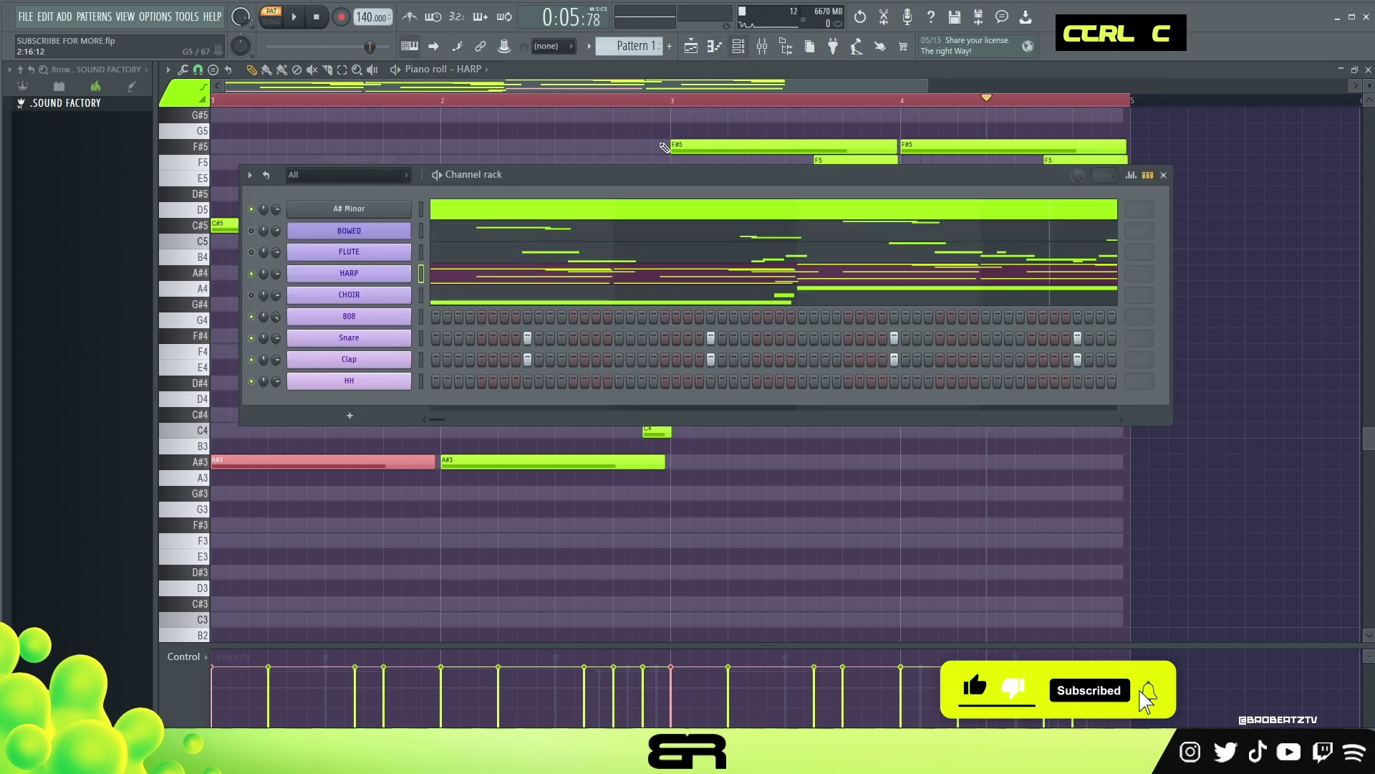
{"action": "left_click", "coordinate": [303, 18]}
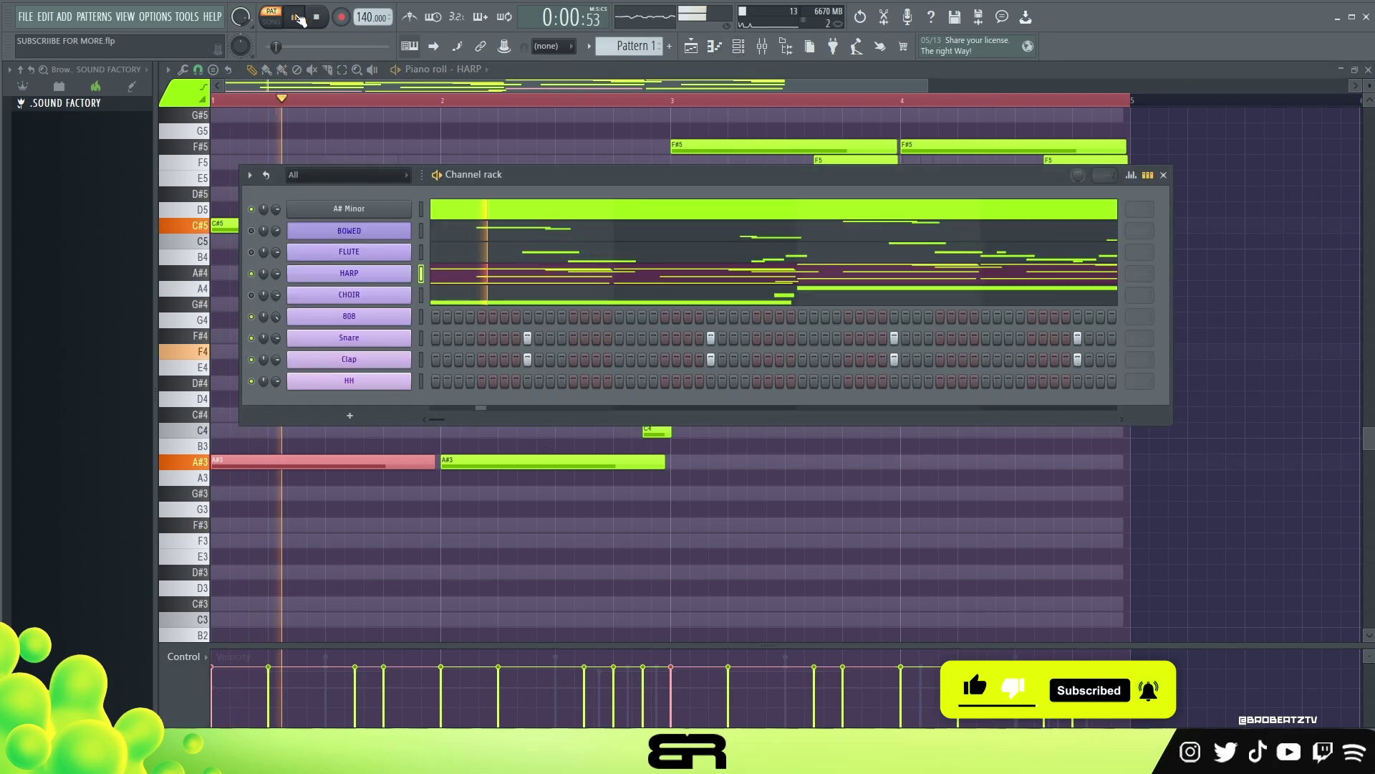
{"action": "left_click", "coordinate": [314, 17]}
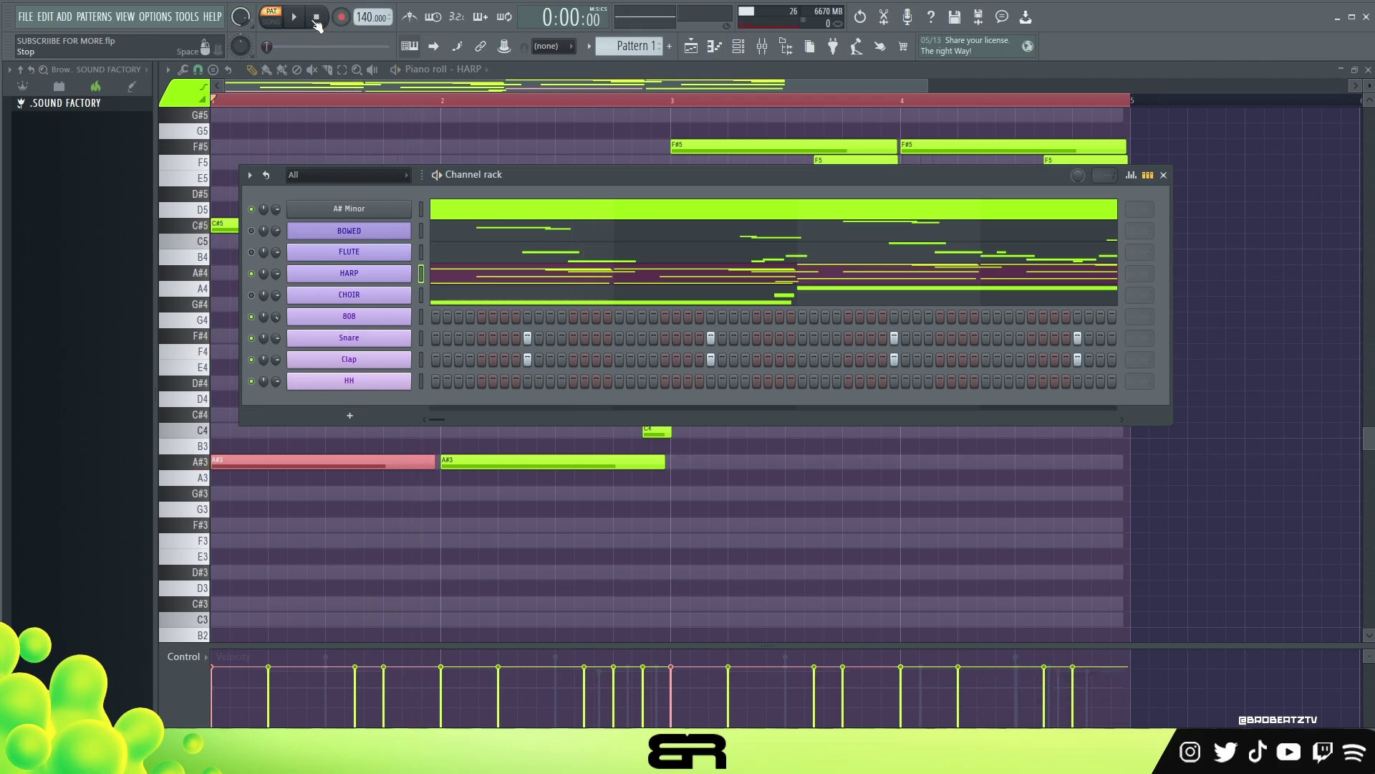
{"action": "double_click", "coordinate": [305, 20]}
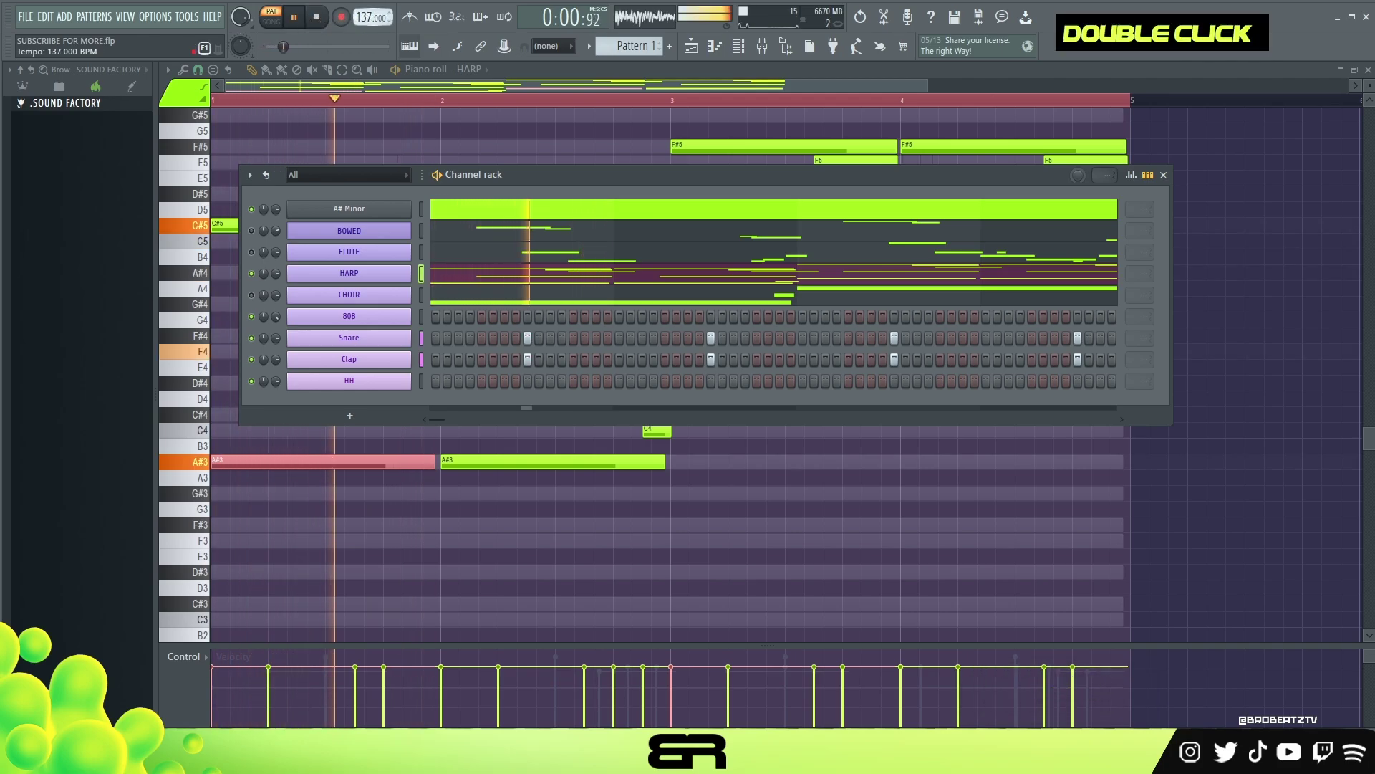
{"action": "key", "text": "space"}
{"action": "key", "text": "space"}
{"action": "key", "text": "space"}
{"action": "key", "text": "space"}
{"action": "key", "text": "space"}
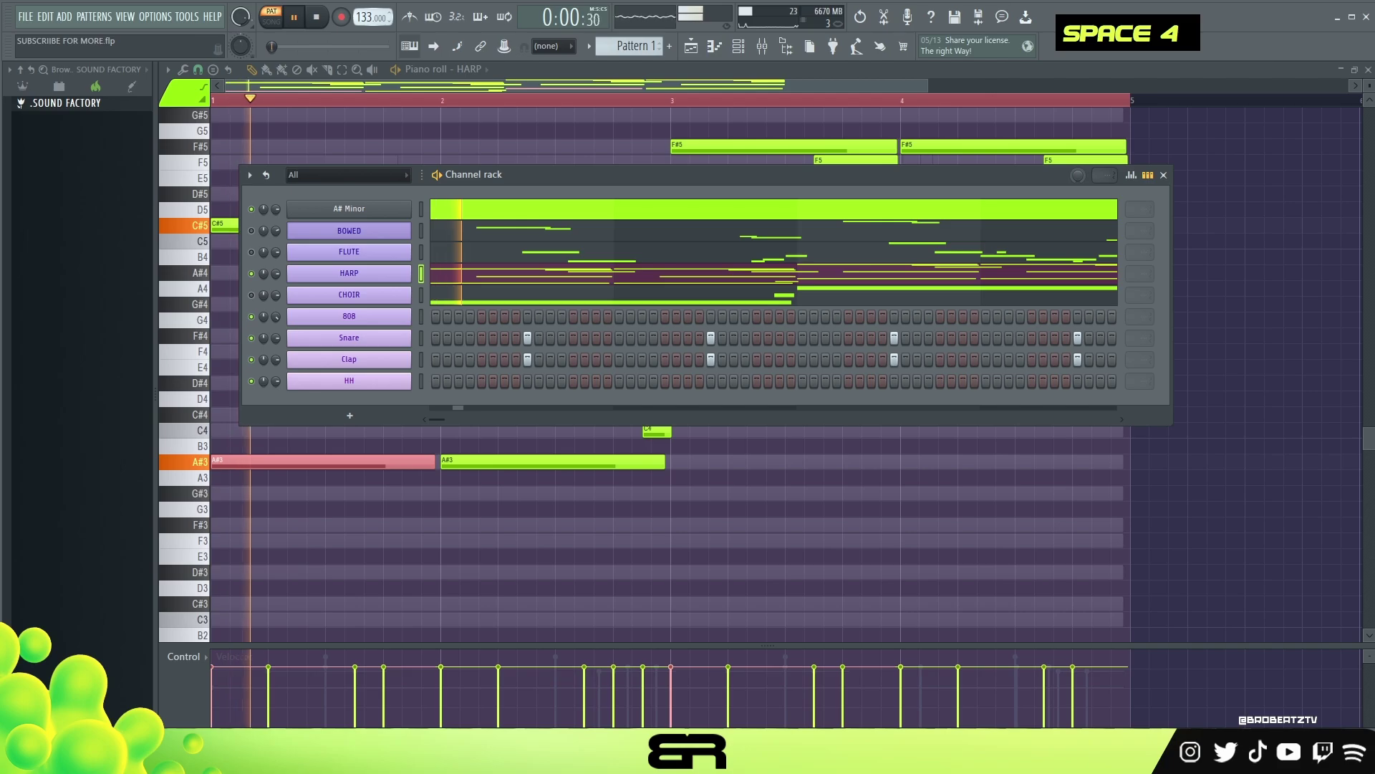
{"action": "key", "text": "space"}
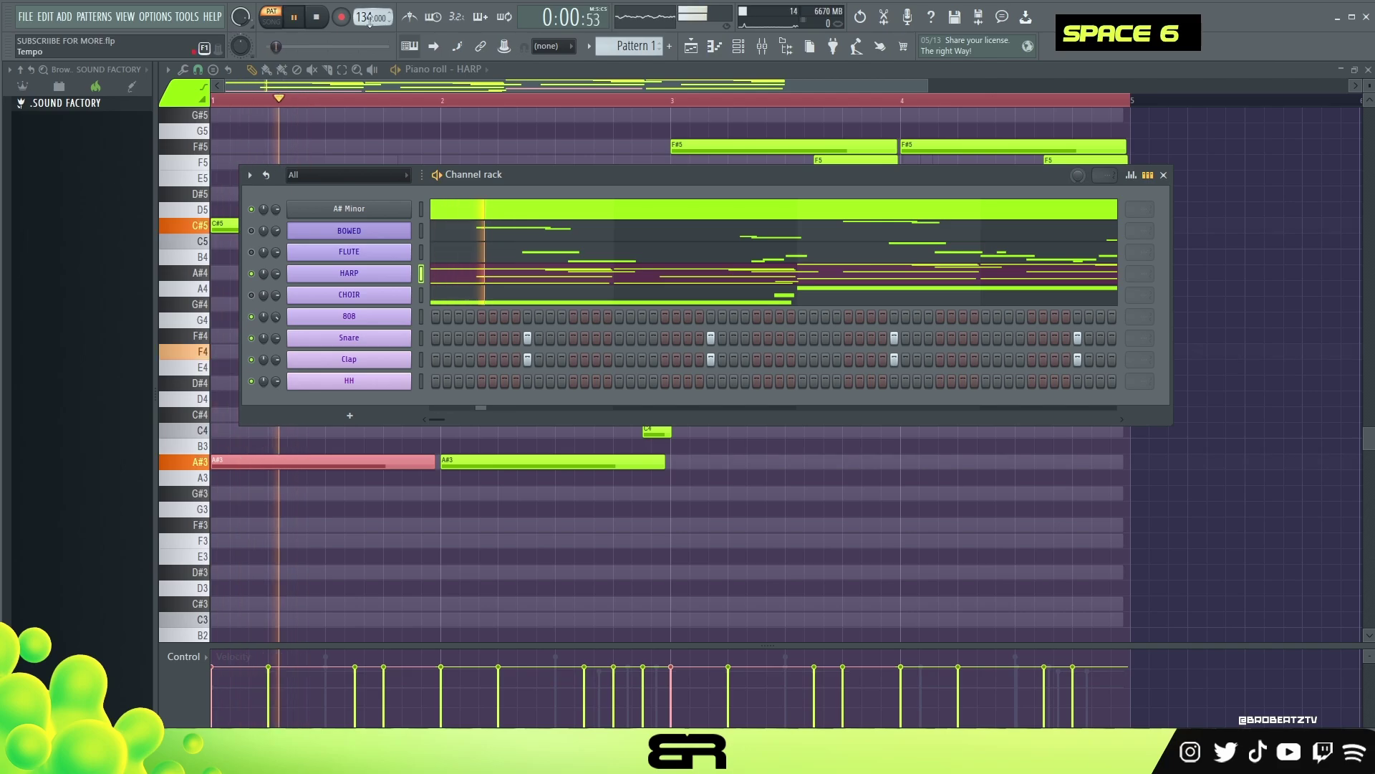
{"action": "scroll", "coordinate": [365, 20], "scroll_direction": "down", "scroll_amount": 1}
{"action": "key", "text": "space"}
{"action": "key", "text": "space"}
{"action": "key", "text": "space"}
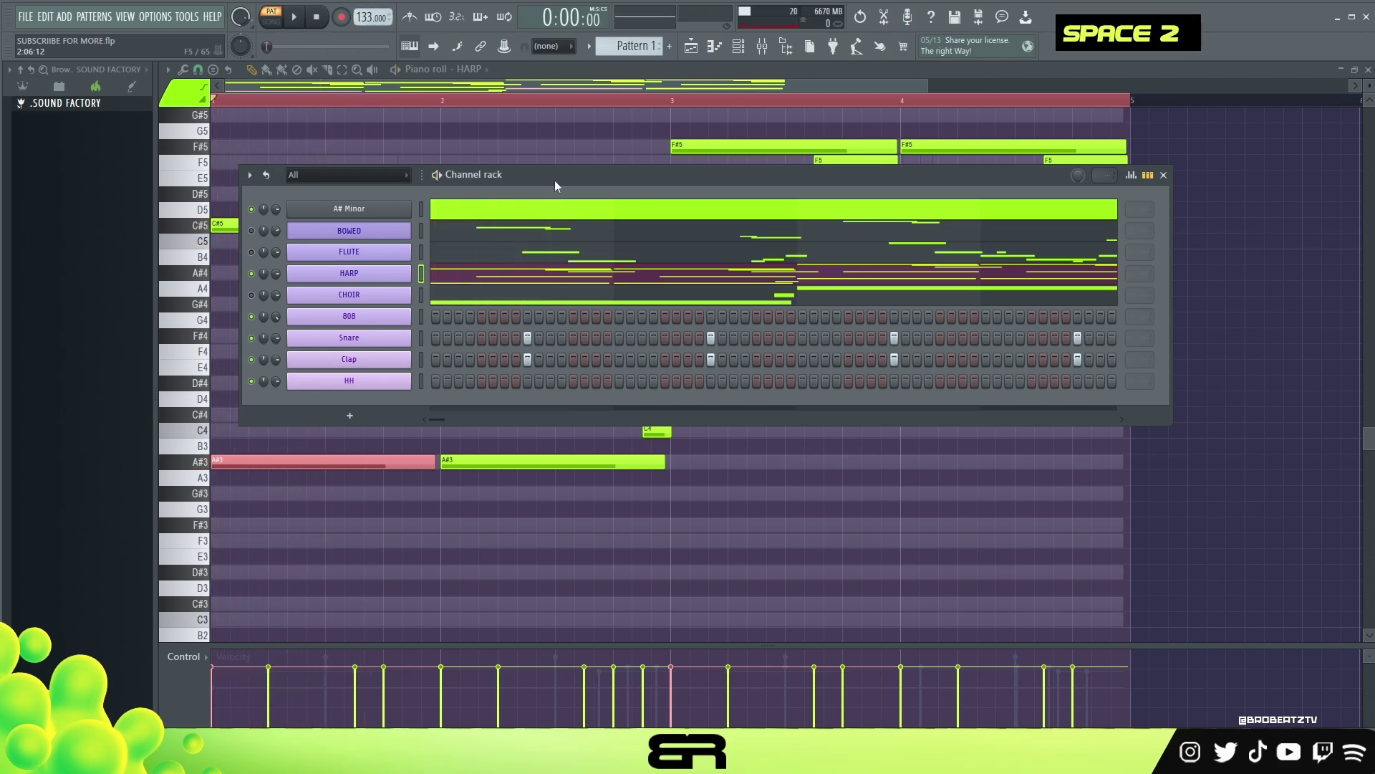
Paste the copied A#3 and D#4 into the 808 piano roll and shorten both to about a third of a beat
{"action": "right_click", "coordinate": [405, 316]}
{"action": "left_click", "coordinate": [465, 316]}
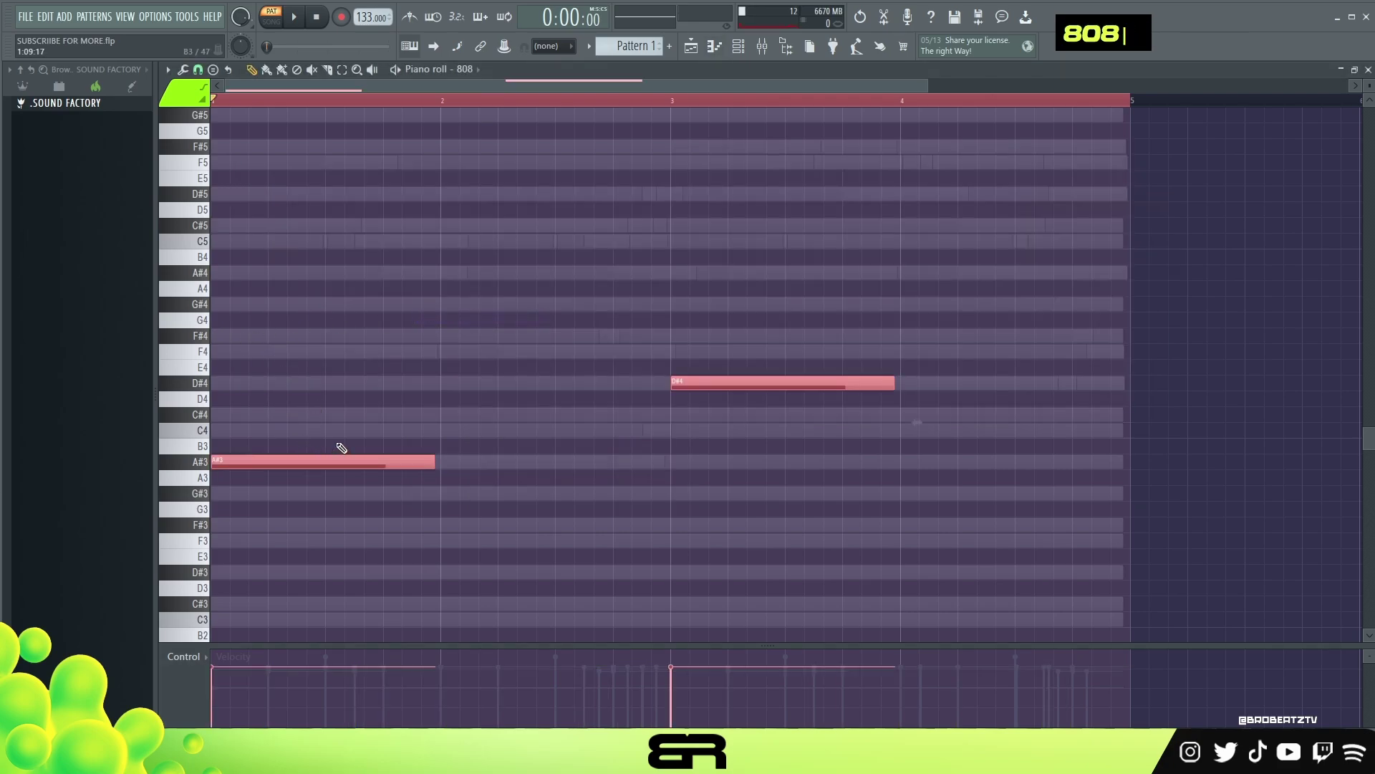
{"action": "key", "text": "shift+d"}
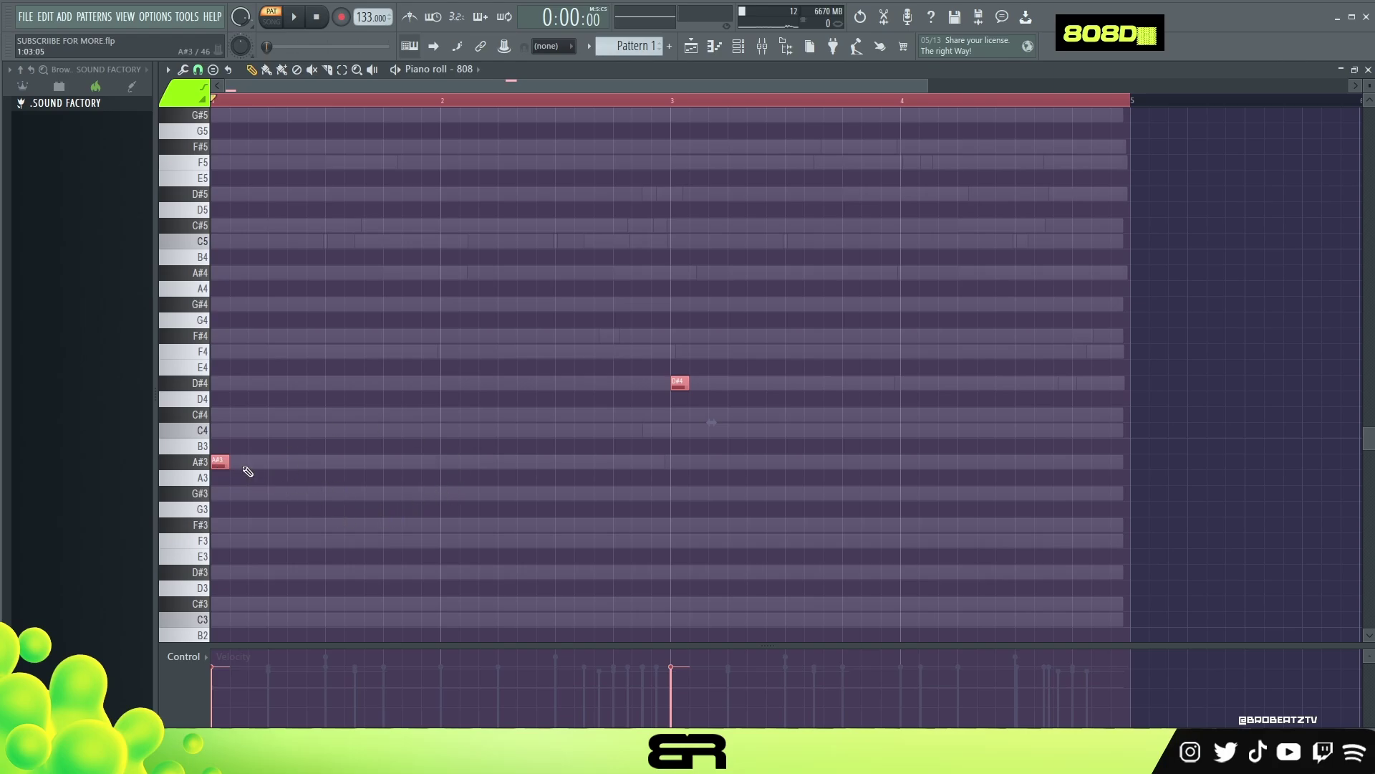
Raise both 808 notes to full velocity and transpose them up an octave to A#4 and D#5, then play them back
{"action": "key", "text": "space"}
{"action": "scroll", "coordinate": [391, 515], "scroll_direction": "up", "scroll_amount": 8, "text": "alt"}
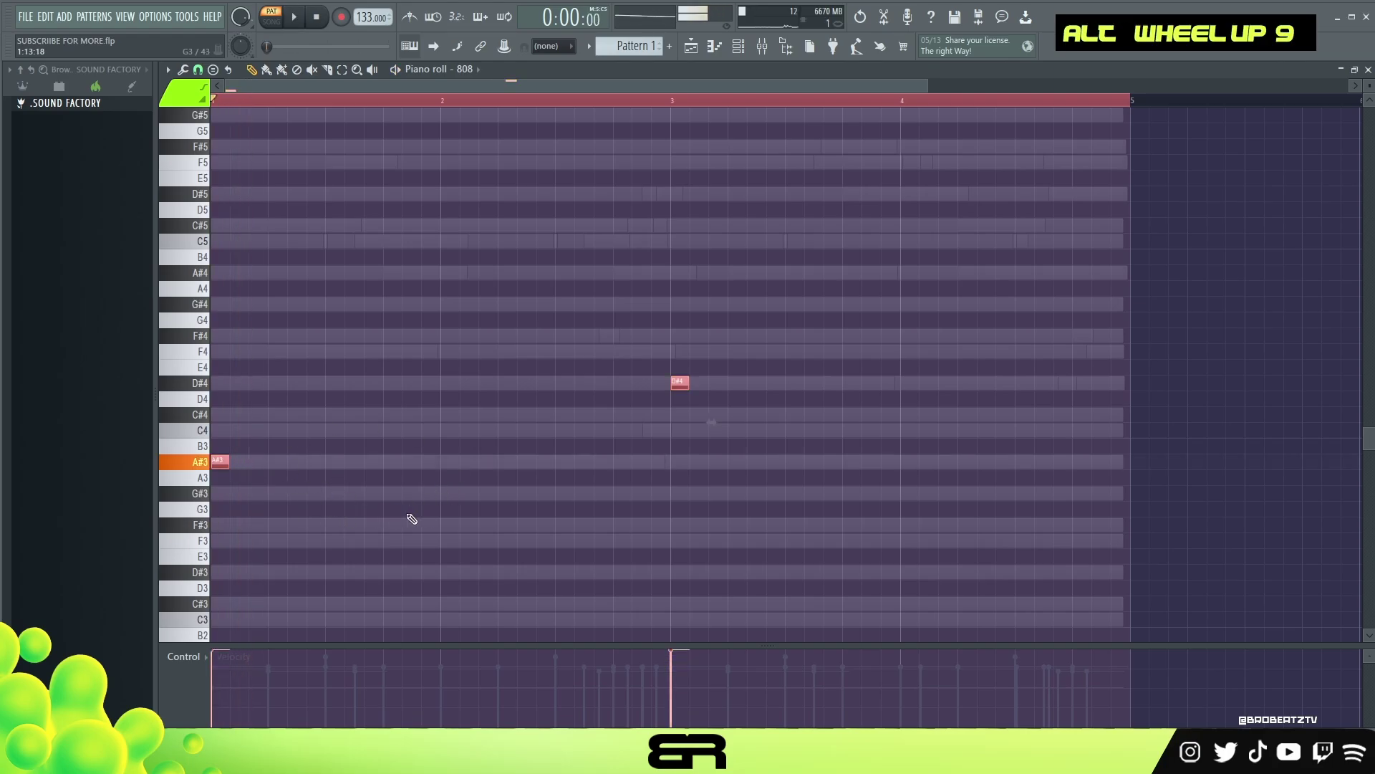
{"action": "key", "text": "ctrl+Up"}
{"action": "key", "text": "space"}
{"action": "scroll", "coordinate": [430, 490], "scroll_direction": "down", "scroll_amount": 3}
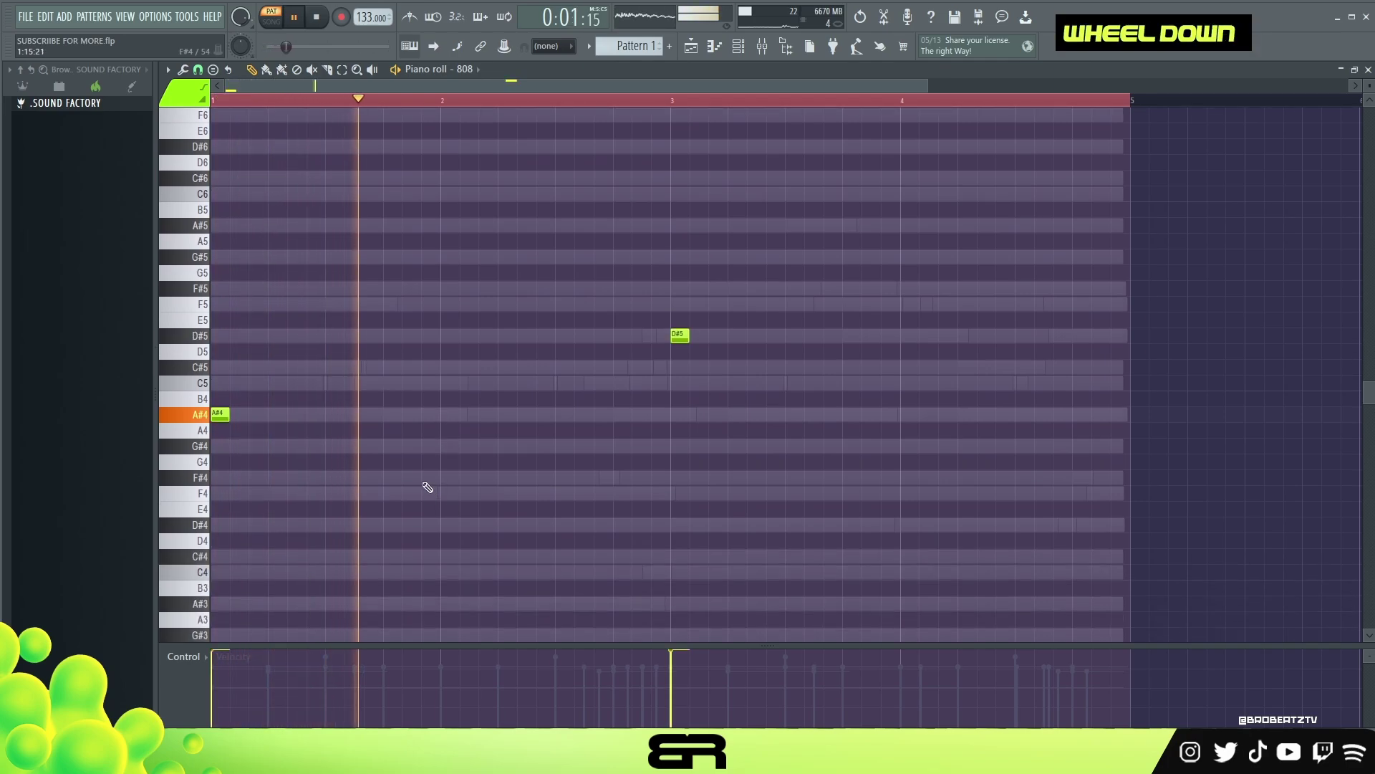
Try a copy of the bar 1 A#4 on beat 2 of bar 2 and play it back
{"action": "key", "text": "space"}
{"action": "left_click", "coordinate": [219, 414], "text": "ctrl"}
{"action": "left_click_drag", "start_coordinate": [220, 415], "coordinate": [514, 416], "text": "shift"}
{"action": "key", "text": "shift+space"}
{"action": "key", "text": "space"}
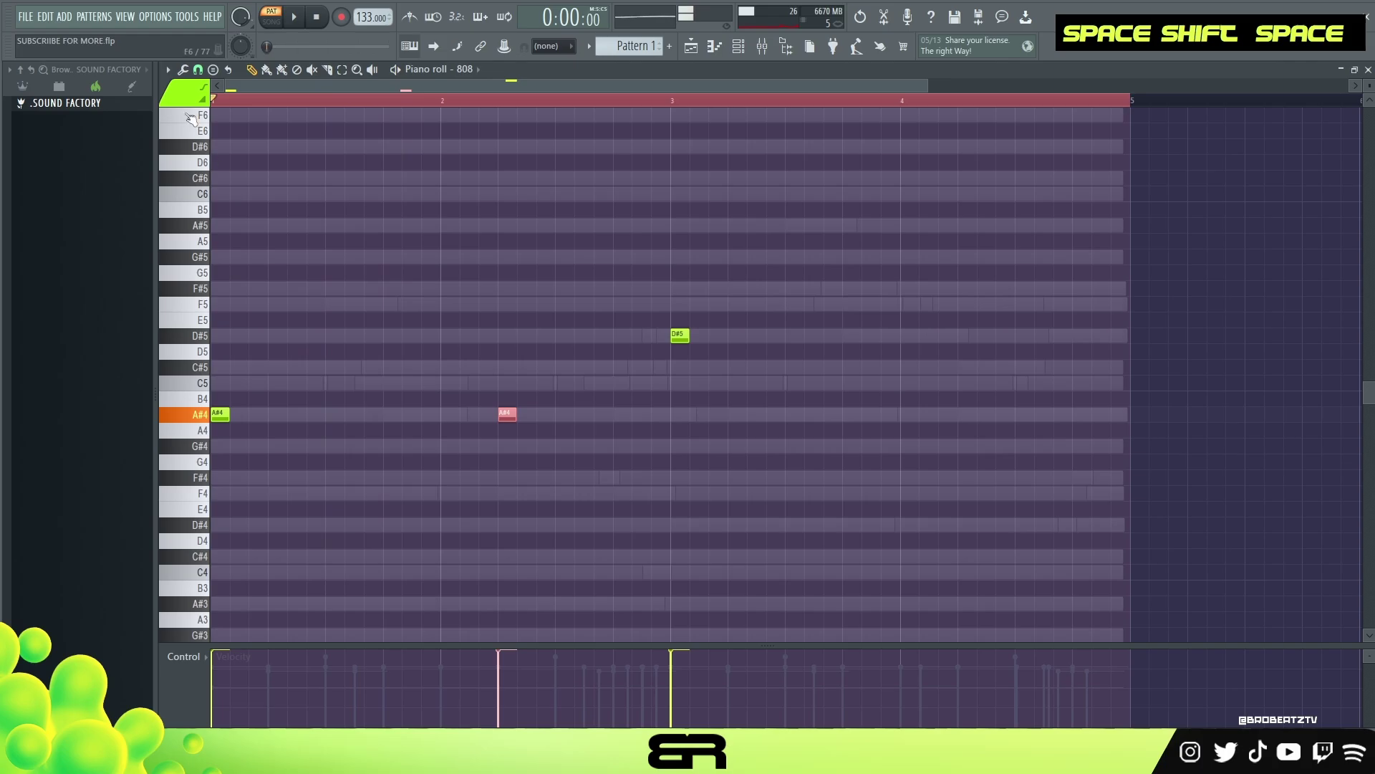
Change the piano roll's snap setting and delete the A#4 copy on beat 2 of bar 2
{"action": "left_click", "coordinate": [197, 69]}
{"action": "left_click", "coordinate": [215, 275]}
{"action": "right_click", "coordinate": [515, 416]}
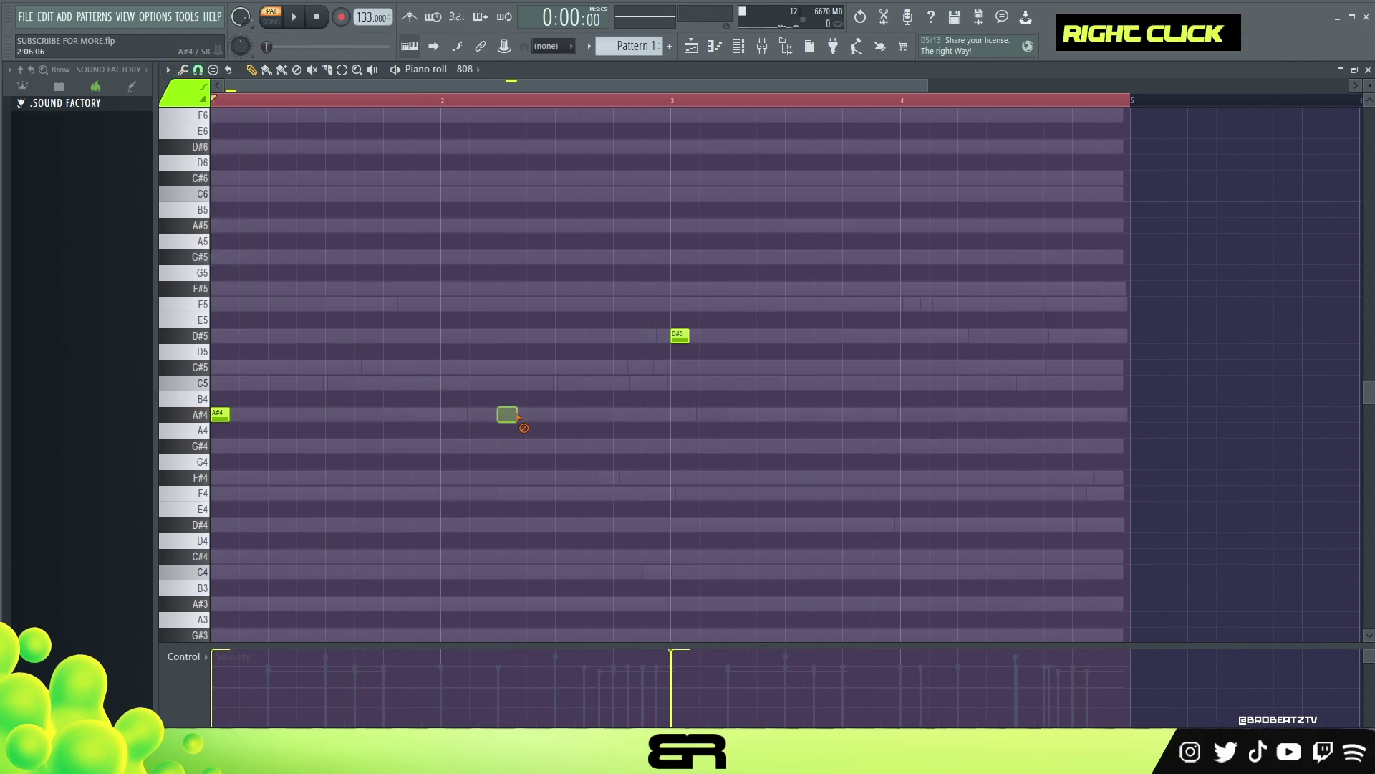
Place four short A#4 notes in bar 2, at beats 1.5, 2, 3 and 3.5, checking them with playback
{"action": "key", "text": "space"}
{"action": "left_click", "coordinate": [476, 416]}
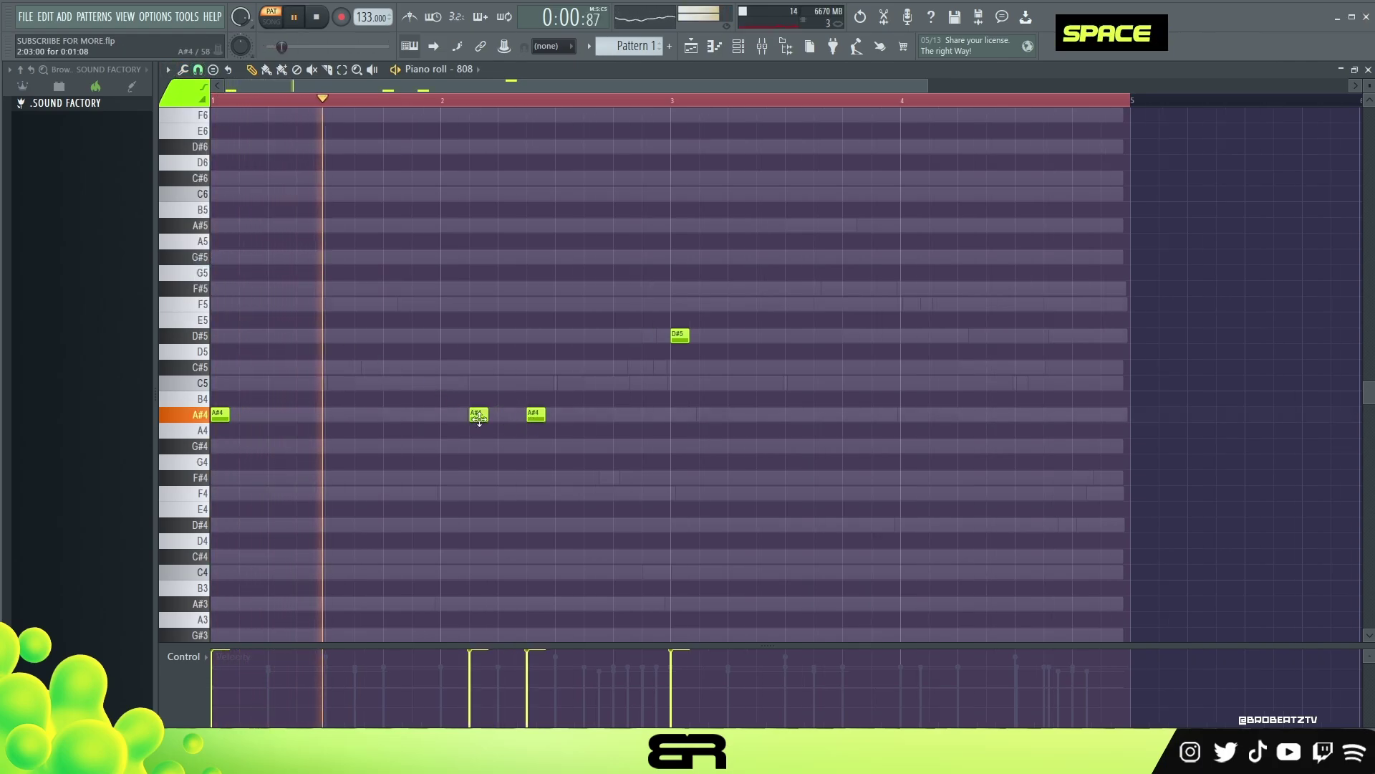
{"action": "right_click", "coordinate": [537, 416]}
{"action": "left_click", "coordinate": [507, 415]}
{"action": "left_click", "coordinate": [564, 415]}
{"action": "key", "text": "space"}
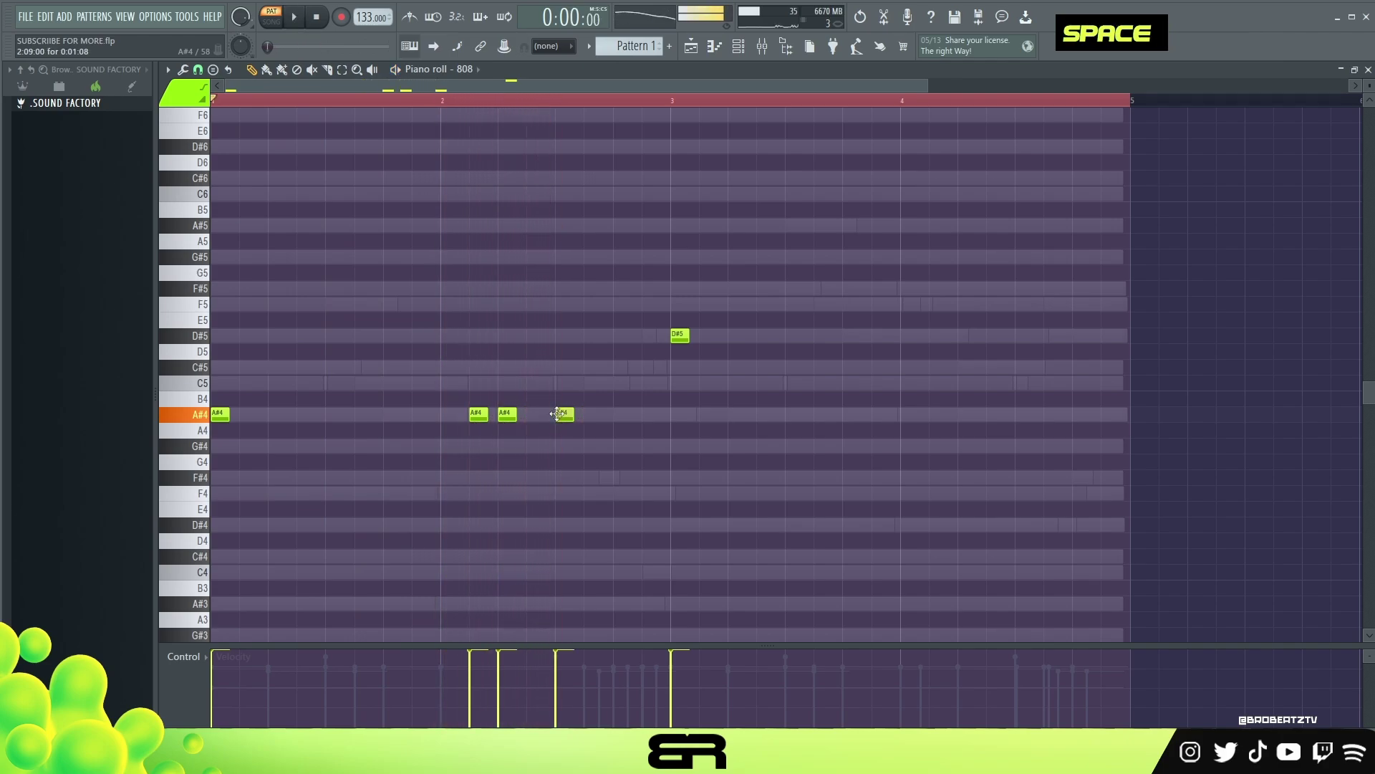
{"action": "key", "text": "space"}
{"action": "left_click", "coordinate": [593, 415]}
Replace the D#5 in bar 3 with a copy of the whole A#4 phrase raised to D#5 across bars 3 and 4
{"action": "right_click", "coordinate": [680, 336]}
{"action": "key", "text": "space"}
{"action": "left_click_drag", "start_coordinate": [217, 418], "coordinate": [255, 419], "text": "shift"}
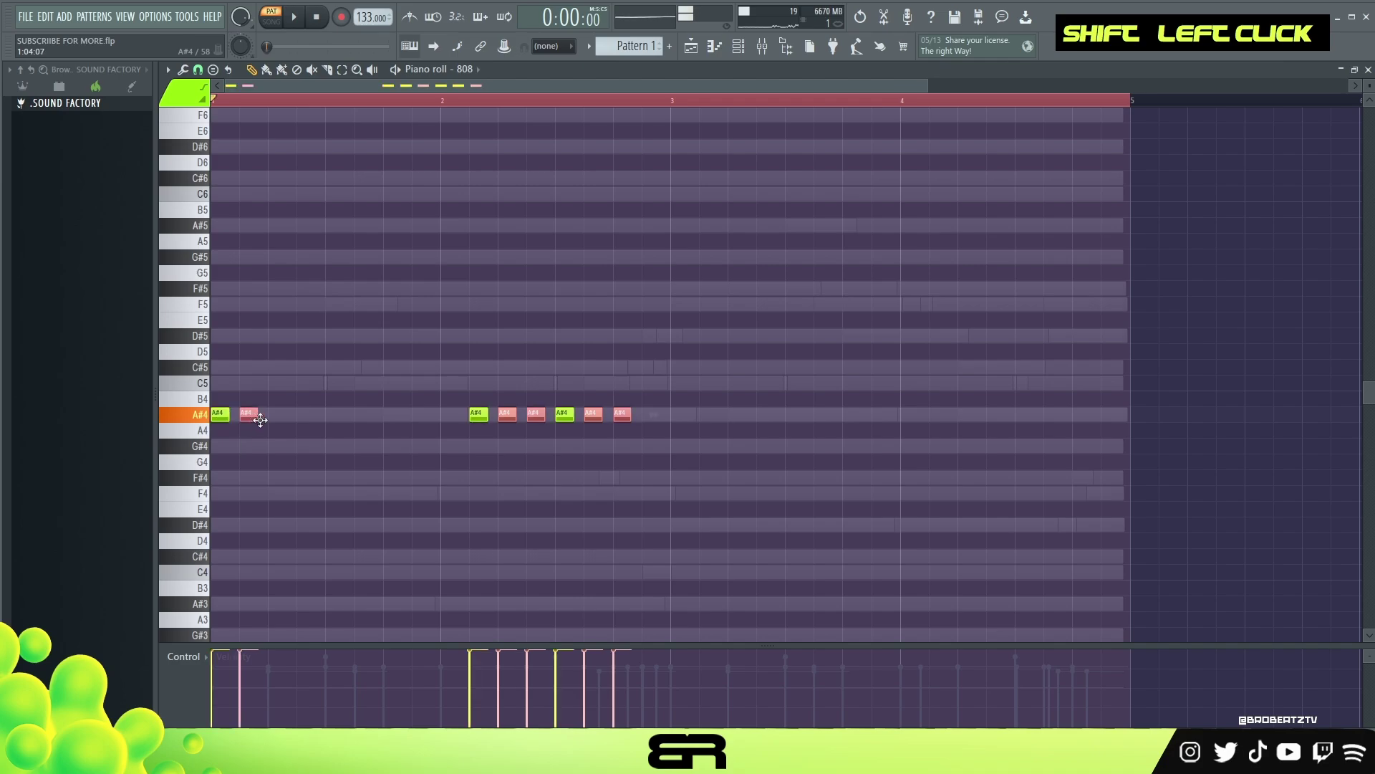
{"action": "left_click_drag", "start_coordinate": [353, 403], "coordinate": [622, 340]}
{"action": "right_click", "coordinate": [752, 354]}
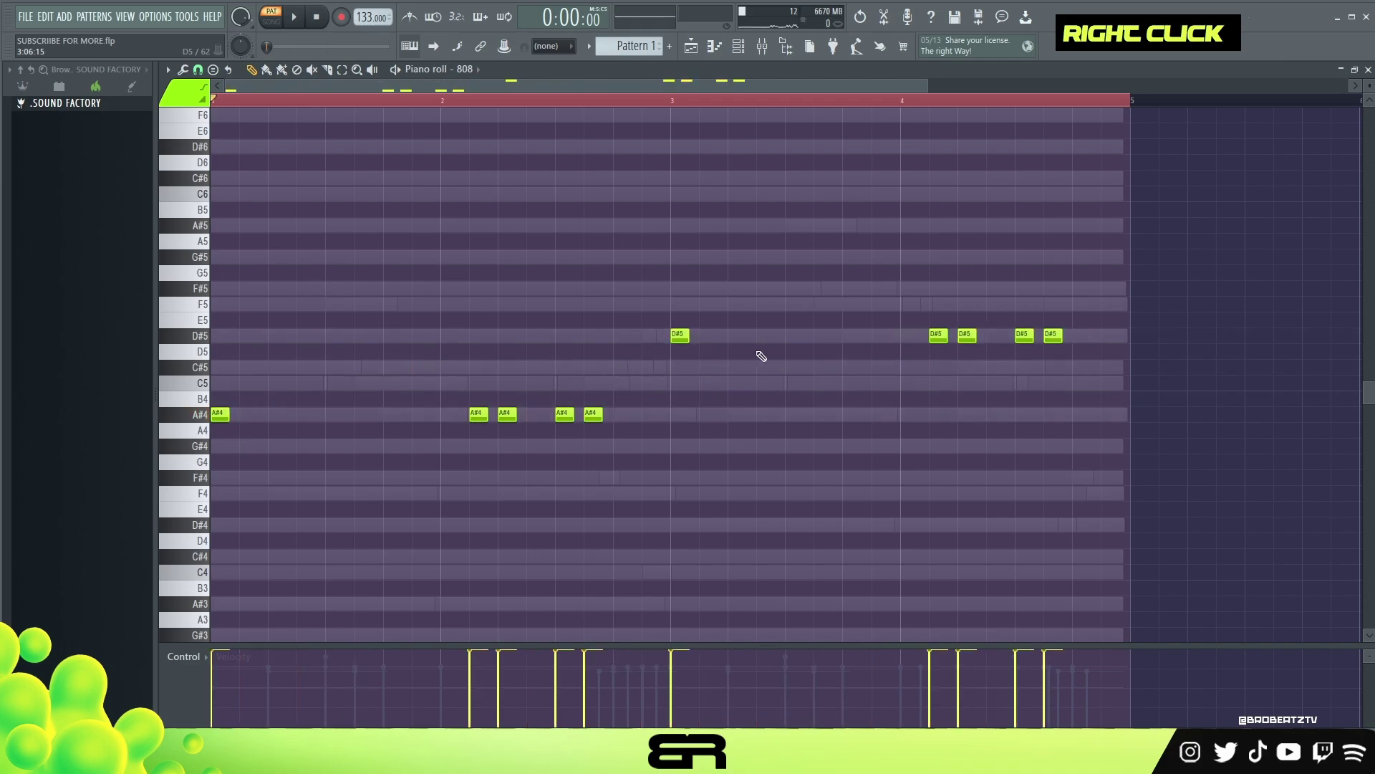
Lengthen all the 808 notes to half a beat and play back the pattern
{"action": "key", "text": "space"}
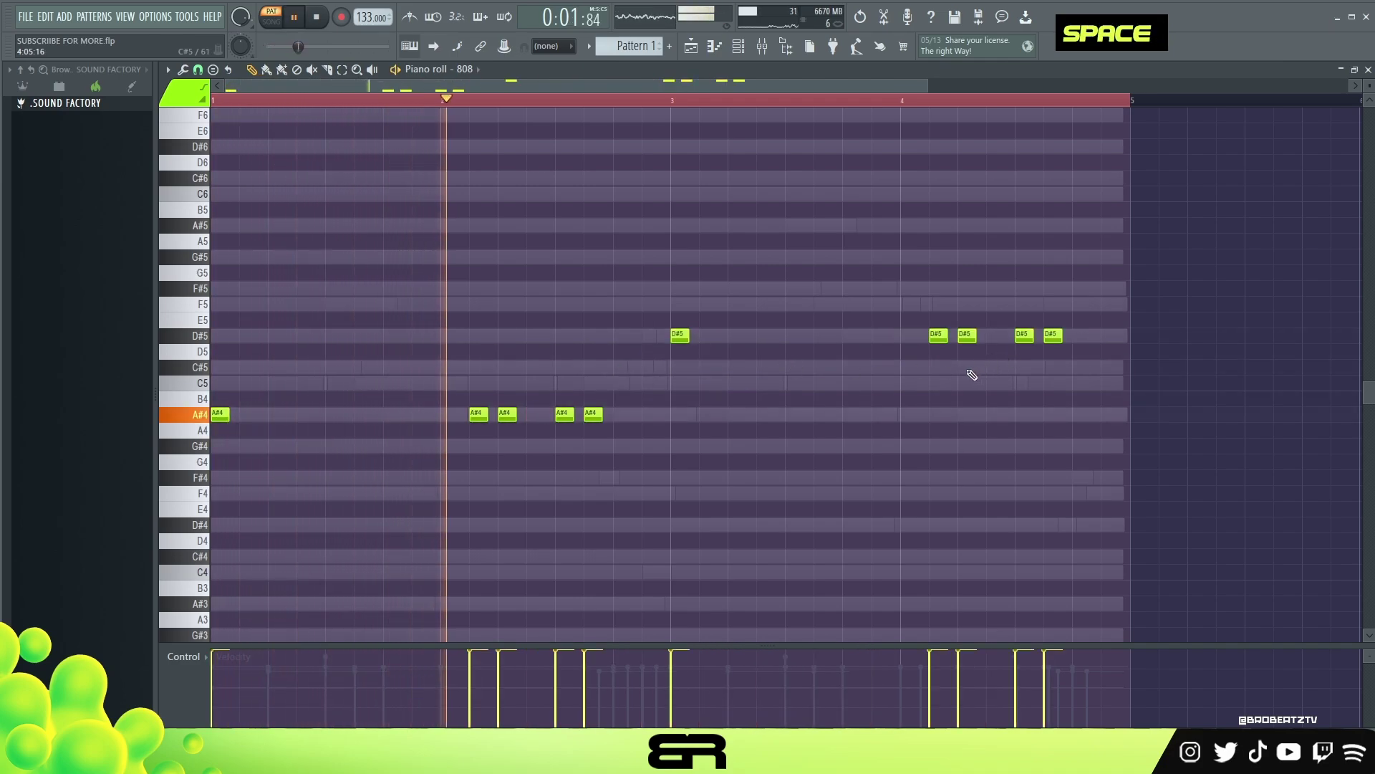
{"action": "key", "text": "ctrl+a"}
{"action": "right_click", "coordinate": [879, 423]}
{"action": "key", "text": "ctrl+q"}
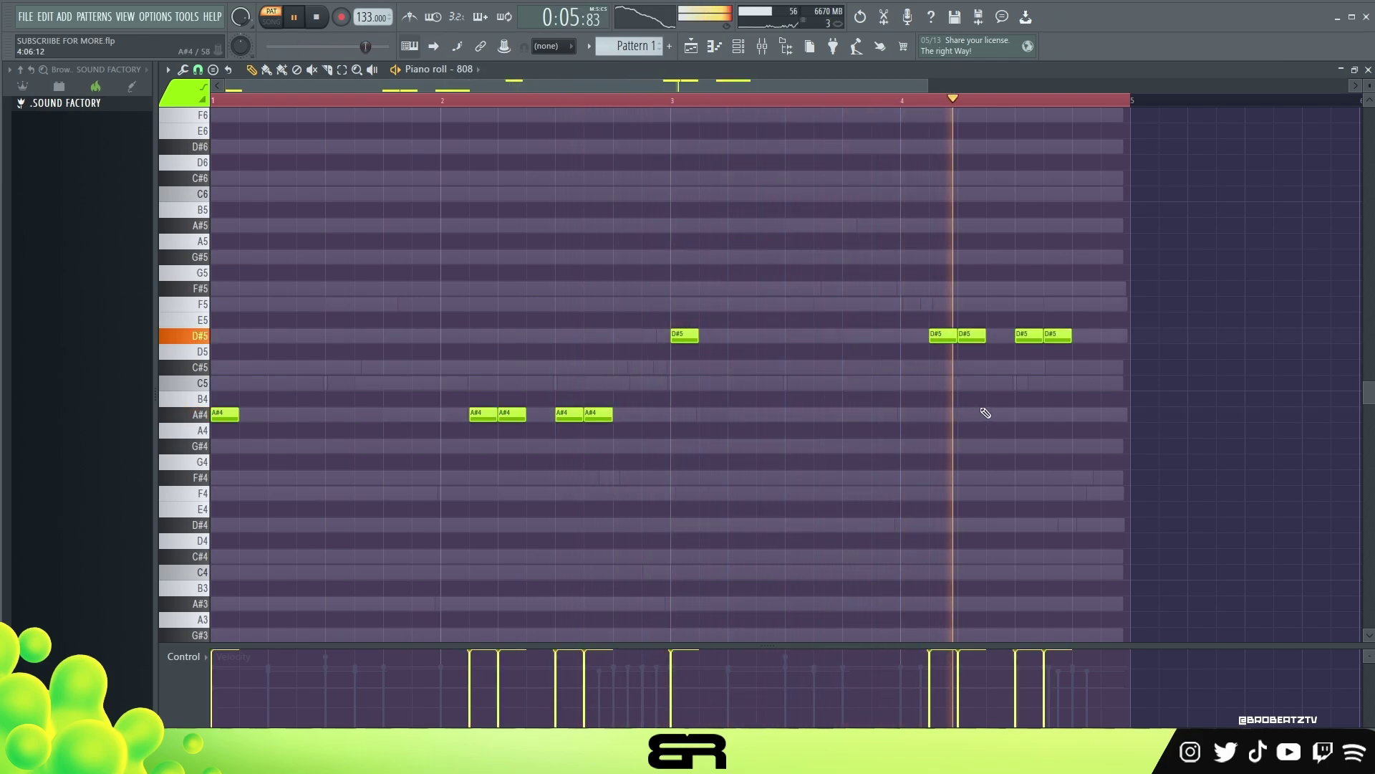
Chop the D#5 on beat 3 of bar 4 into four notes with rising velocities and add a short D#6 half a beat before bar 5
{"action": "key", "text": "space"}
{"action": "left_click", "coordinate": [1030, 336], "text": "ctrl"}
{"action": "key", "text": "alt+u"}
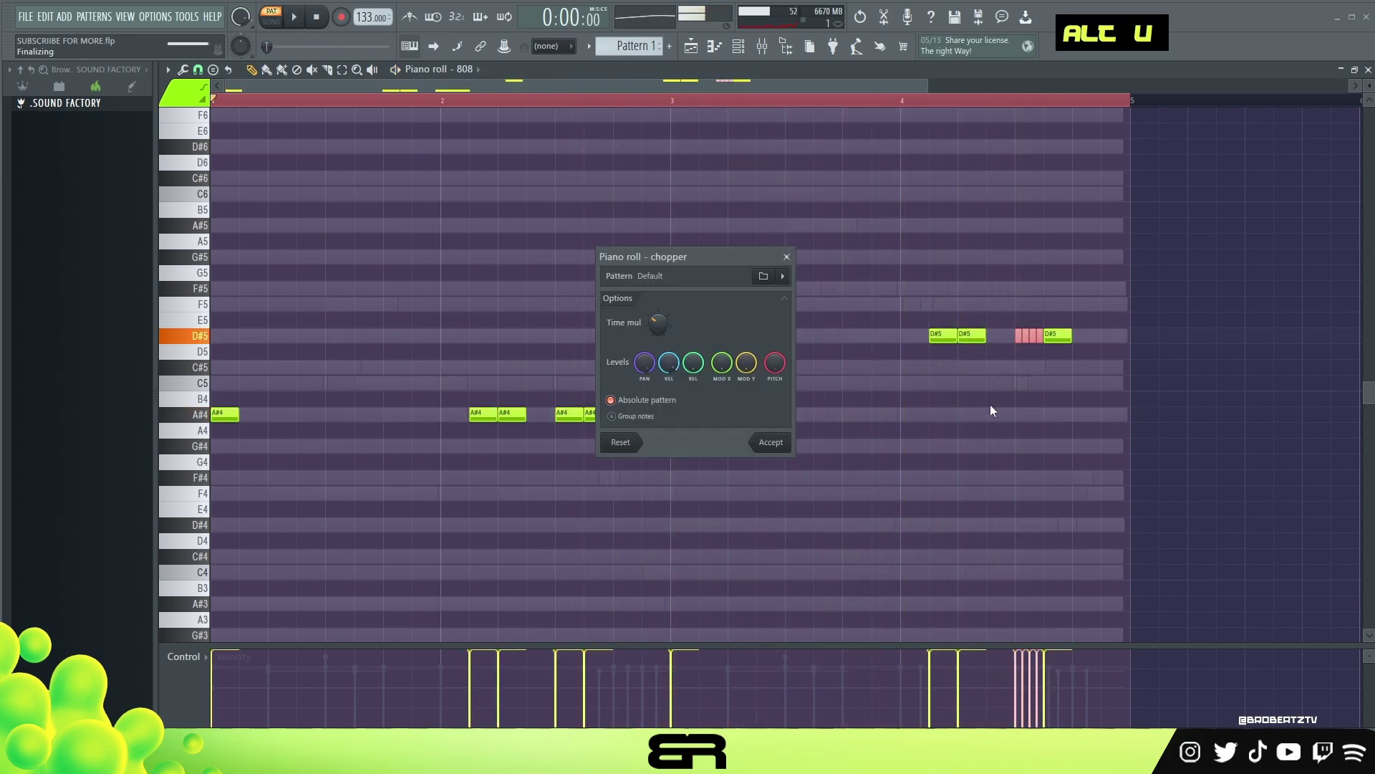
{"action": "left_click", "coordinate": [787, 439]}
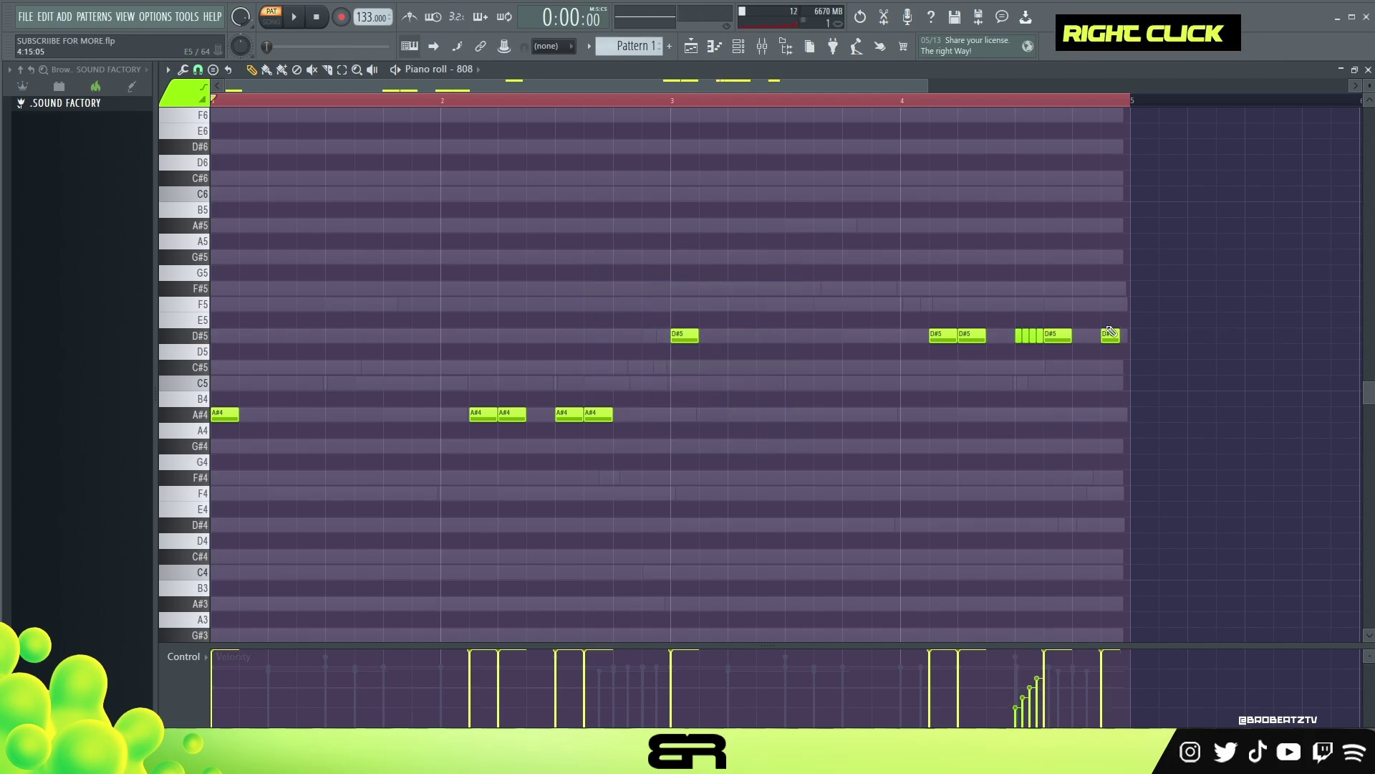
{"action": "key", "text": "space"}
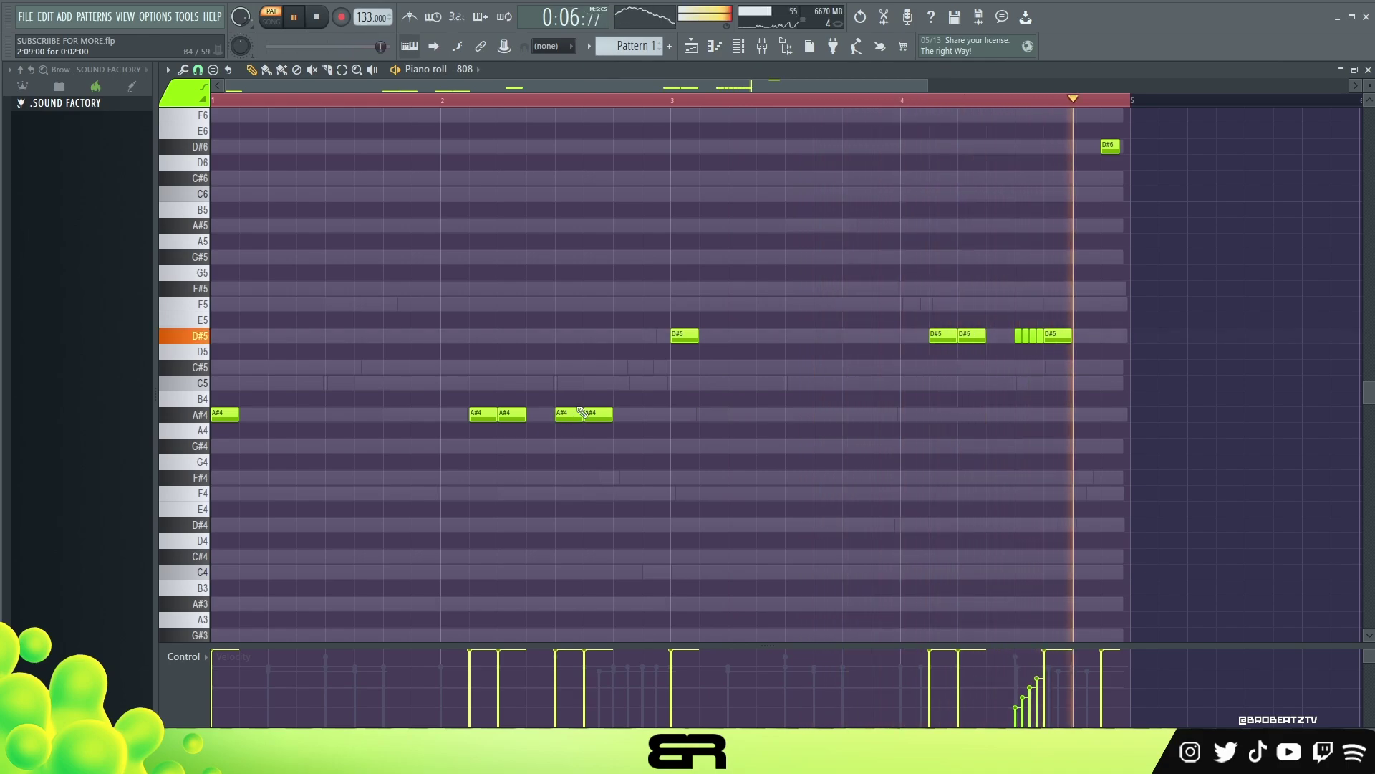
Slightly lower the velocities of the four chopped D#5 notes in bar 4 and play back the ending
{"action": "key", "text": "space"}
{"action": "left_click_drag", "start_coordinate": [999, 304], "coordinate": [1041, 347]}
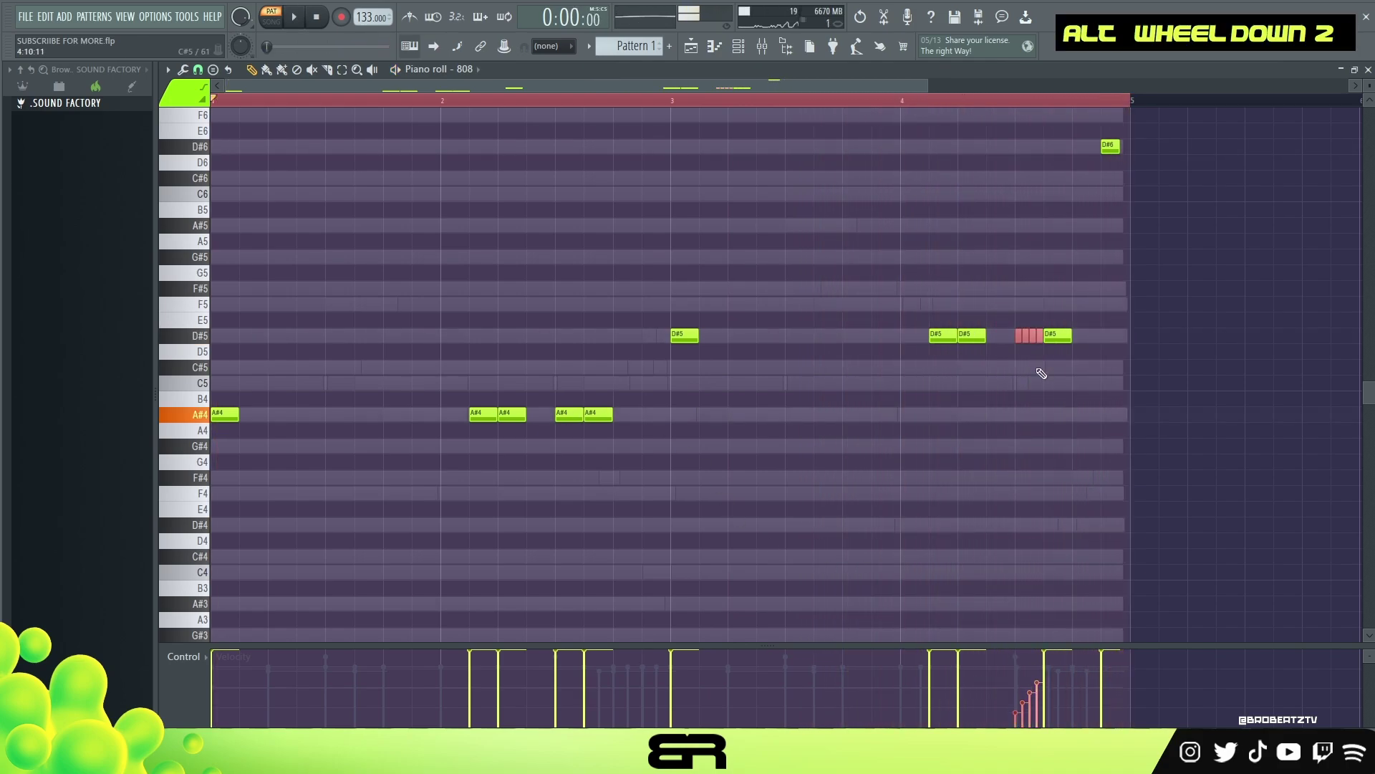
{"action": "key", "text": "space"}
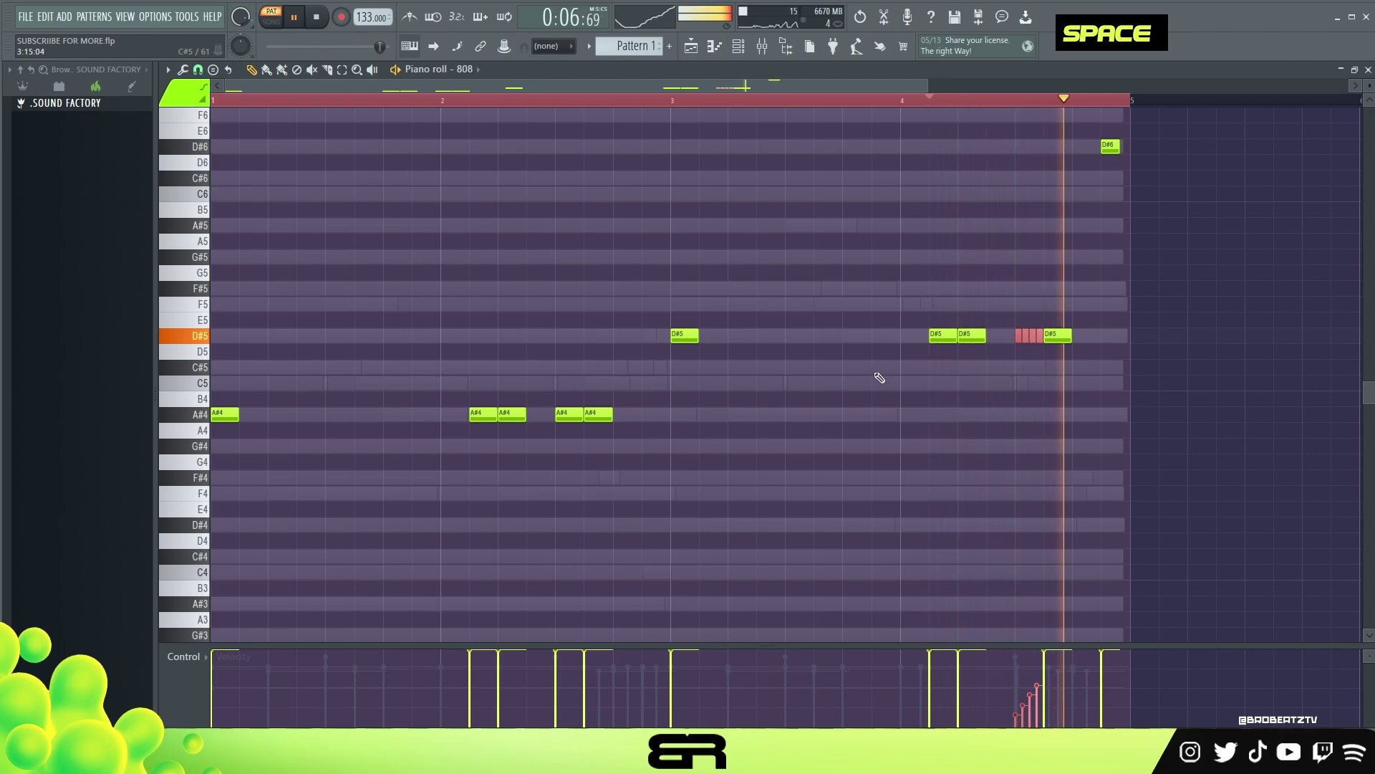
{"action": "right_click", "coordinate": [659, 499]}
{"action": "key", "text": "space"}
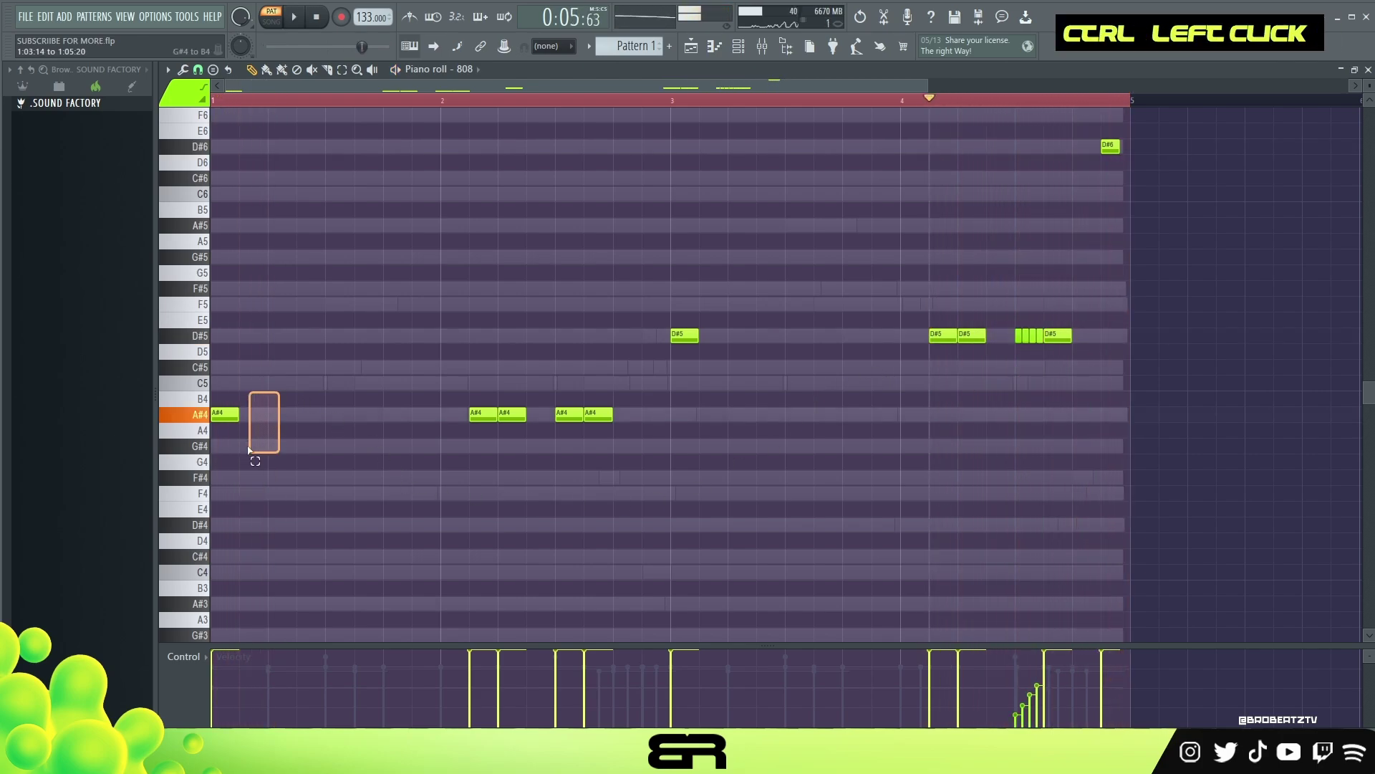
Try extra 808 notes in bar 1: A#4 at beats 2.5 and 4, and A#5 at beat 3.5
{"action": "left_click_drag", "start_coordinate": [228, 414], "coordinate": [402, 416], "text": "shift"}
{"action": "left_click", "coordinate": [367, 406], "text": "ctrl"}
{"action": "key", "text": "space"}
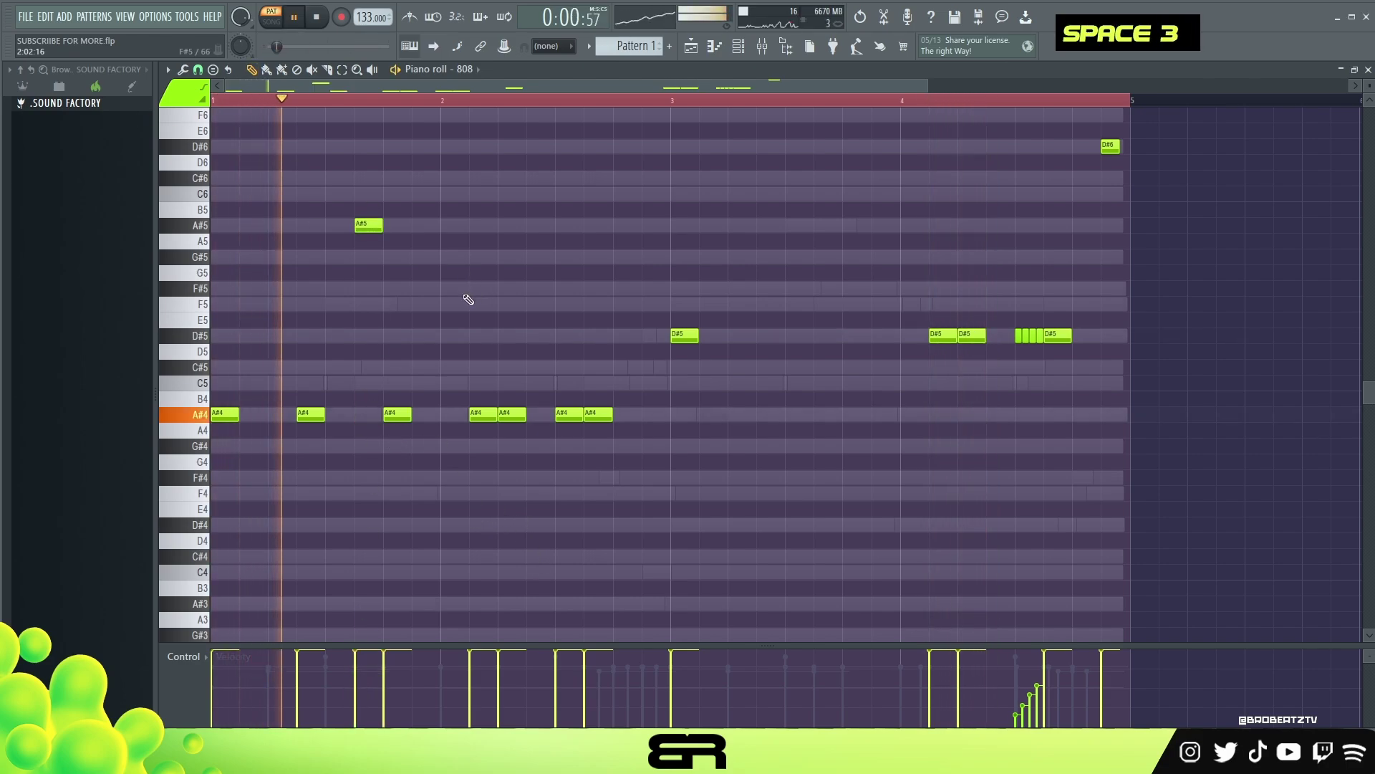
Try raising the A#4 notes at beats 1.5 and 2 of bar 2 to A#5 and play back the result
{"action": "left_click_drag", "start_coordinate": [498, 446], "coordinate": [487, 405]}
{"action": "key", "text": "ctrl+space"}
{"action": "key", "text": "ctrl+Up"}
{"action": "right_click", "coordinate": [528, 283]}
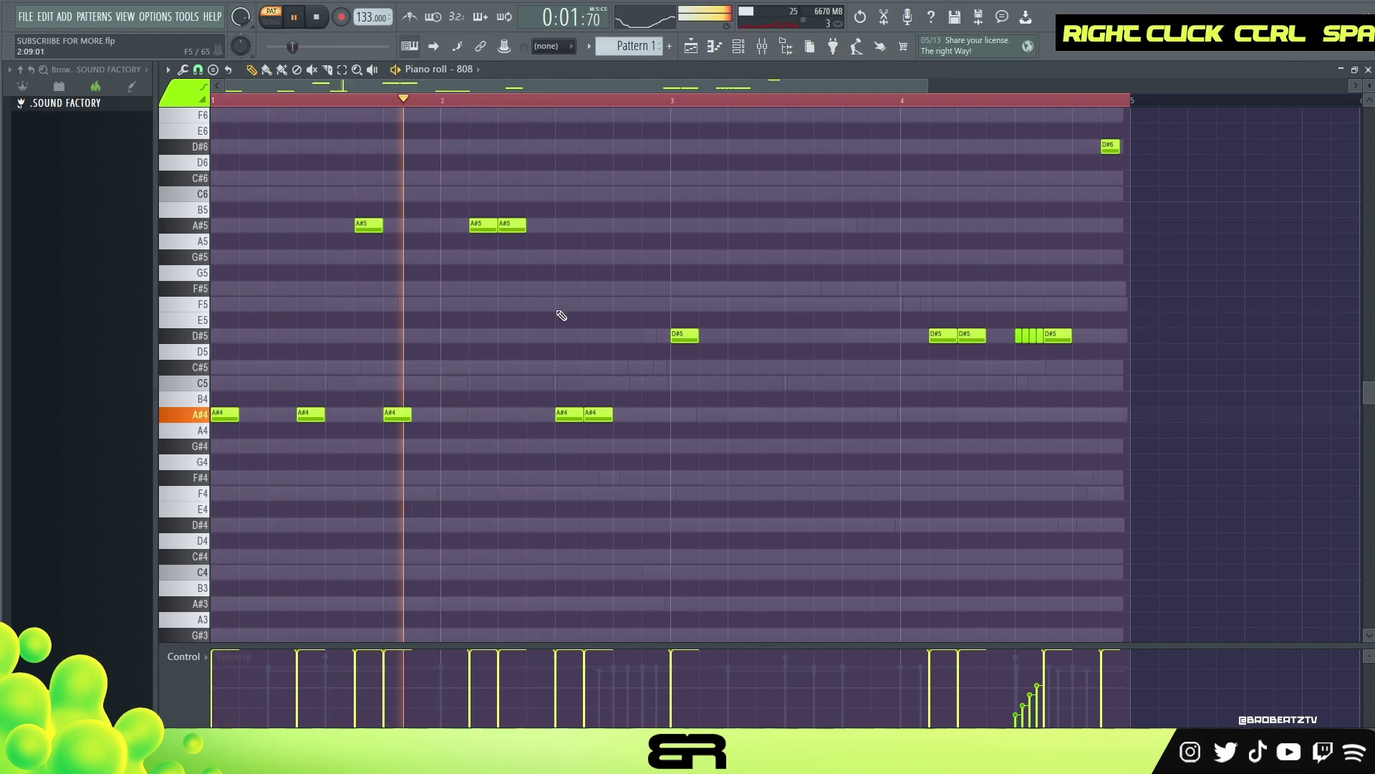
{"action": "key", "text": "space"}
{"action": "key", "text": "space"}
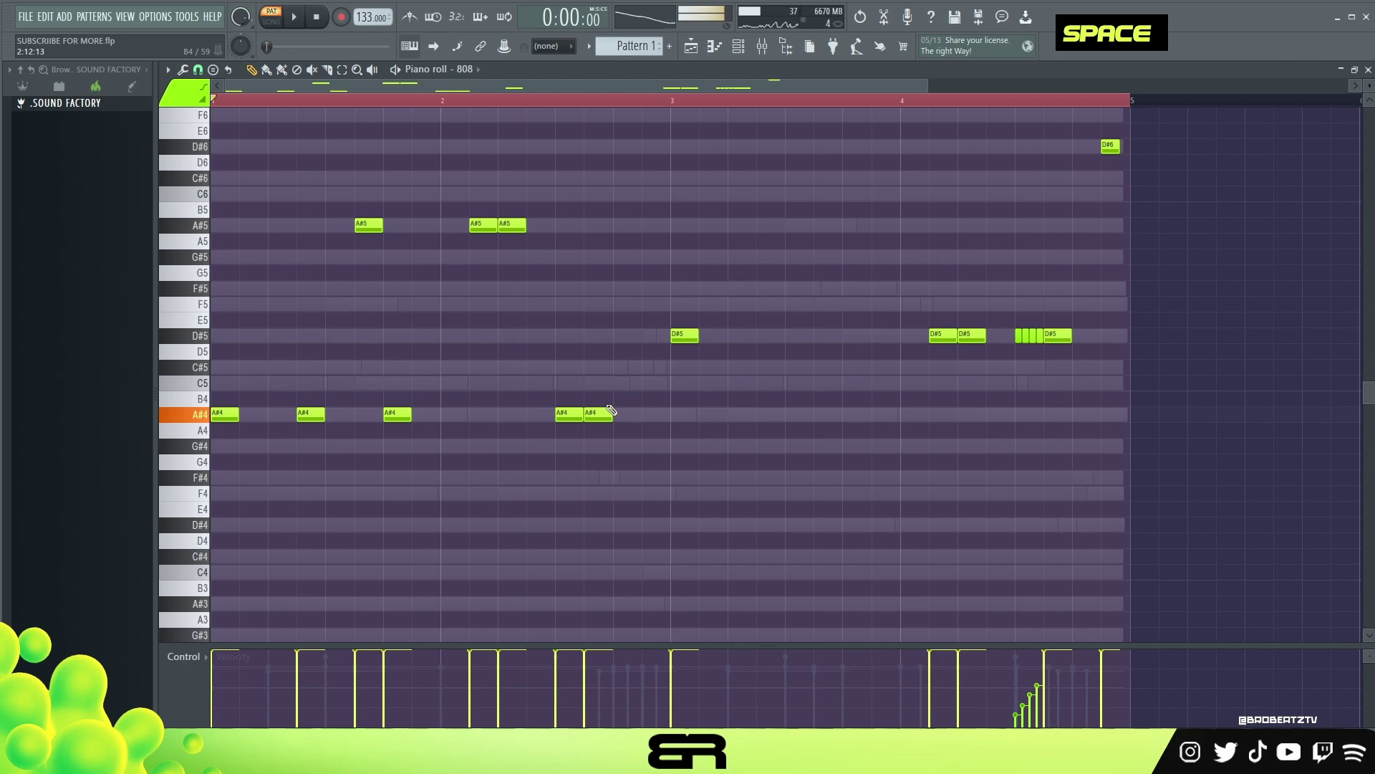
Try the last A#4 in bar 2 an octave higher at A#5 and play back the line
{"action": "left_click", "coordinate": [602, 416], "text": "ctrl"}
{"action": "key", "text": "ctrl+Up"}
{"action": "right_click", "coordinate": [630, 260]}
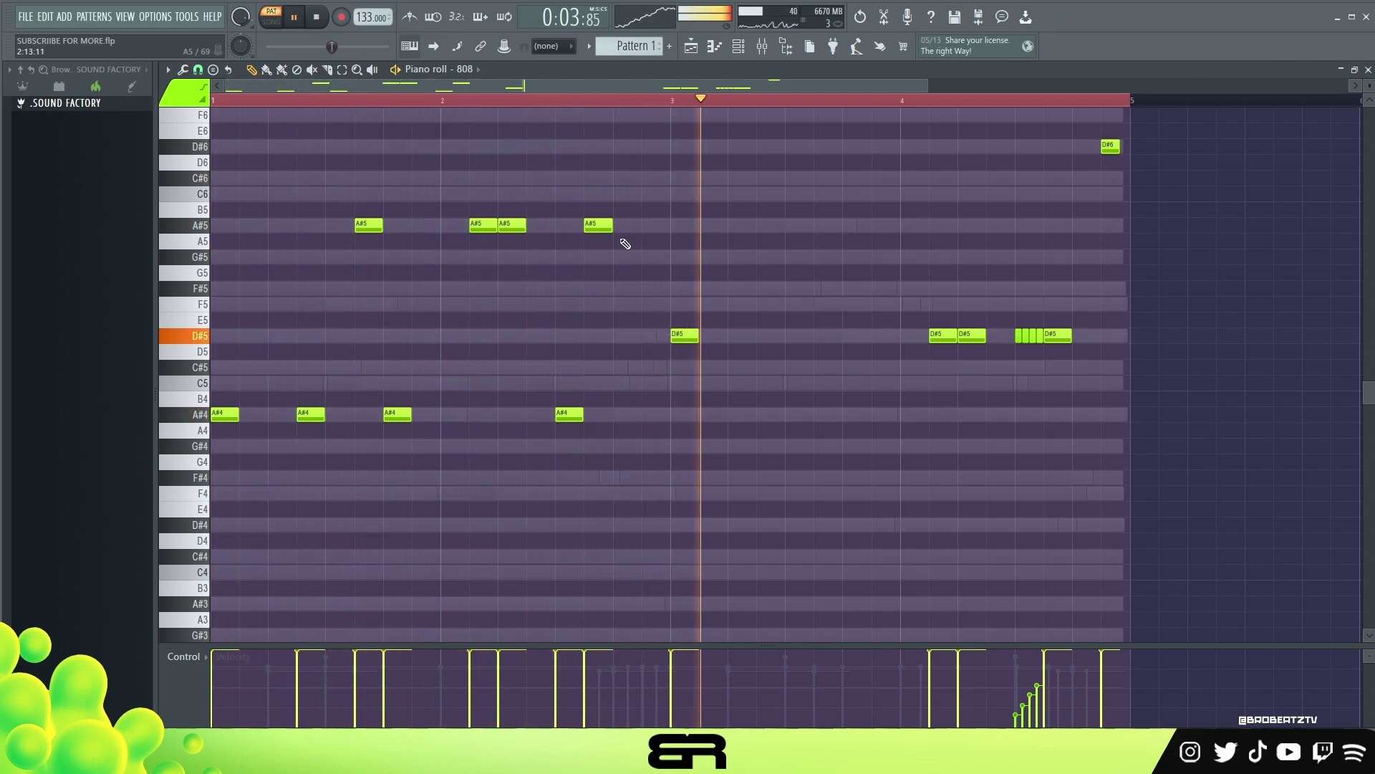
{"action": "key", "text": "space"}
Move the A#5 notes in bar 2 back down an octave and delete the extra 808 notes added in bar 1
{"action": "left_click_drag", "start_coordinate": [626, 219], "coordinate": [430, 261]}
{"action": "key", "text": "ctrl+Down"}
{"action": "right_click", "coordinate": [428, 245]}
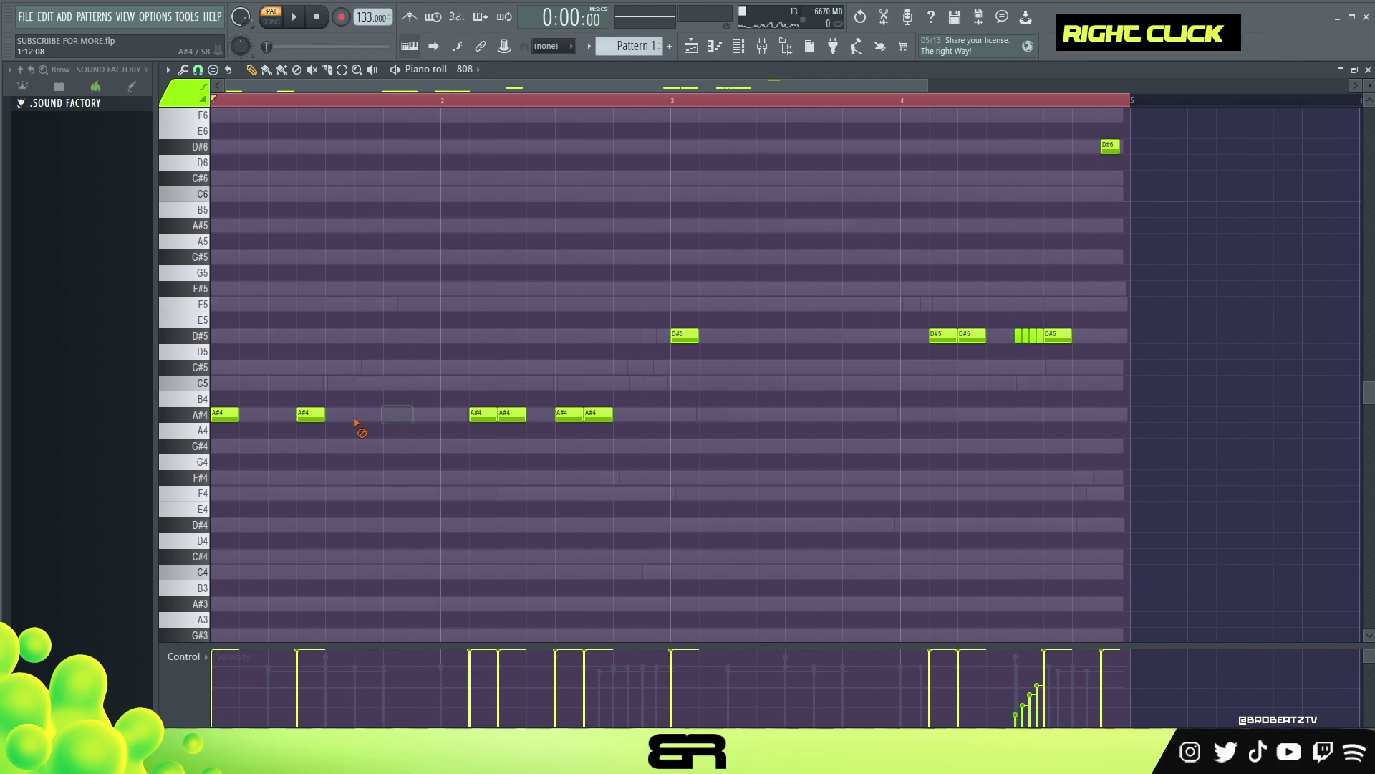
{"action": "scroll", "coordinate": [726, 384], "scroll_direction": "up", "scroll_amount": 3}
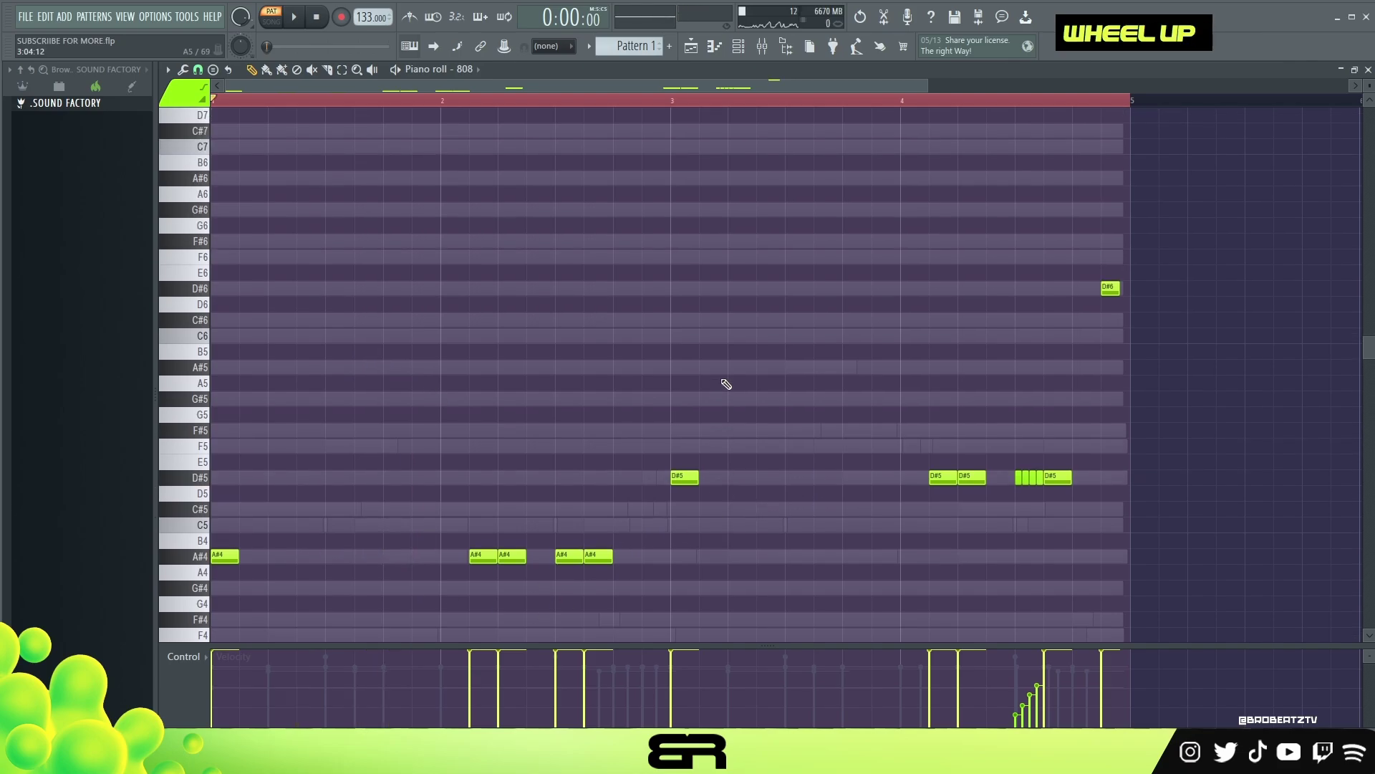
Open the ShaperBox 2 effect of the HH channel and move its window aside
{"action": "scroll", "coordinate": [725, 382], "scroll_direction": "down", "scroll_amount": 1}
{"action": "left_click_drag", "start_coordinate": [1237, 185], "coordinate": [400, 513]}
{"action": "right_click", "coordinate": [634, 306]}
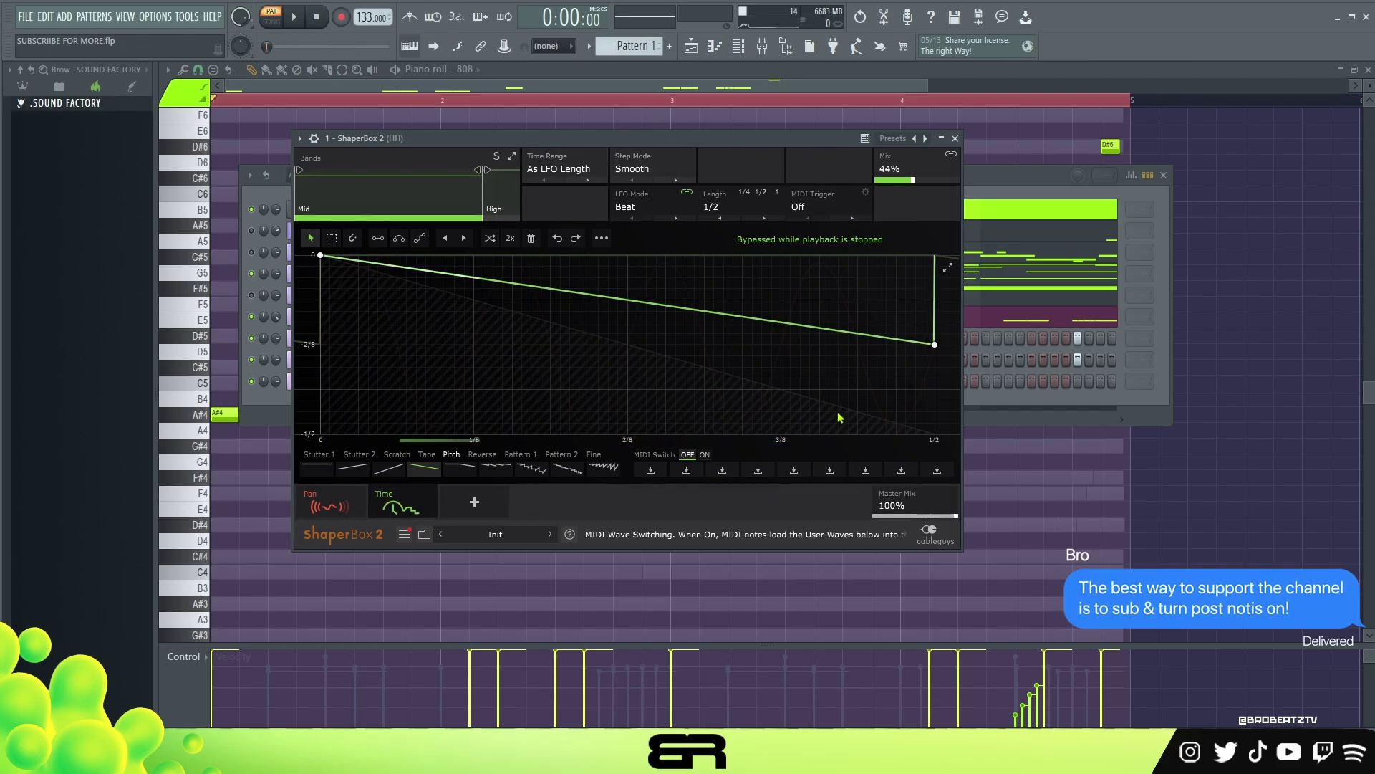
{"action": "left_click_drag", "start_coordinate": [647, 139], "coordinate": [739, 129]}
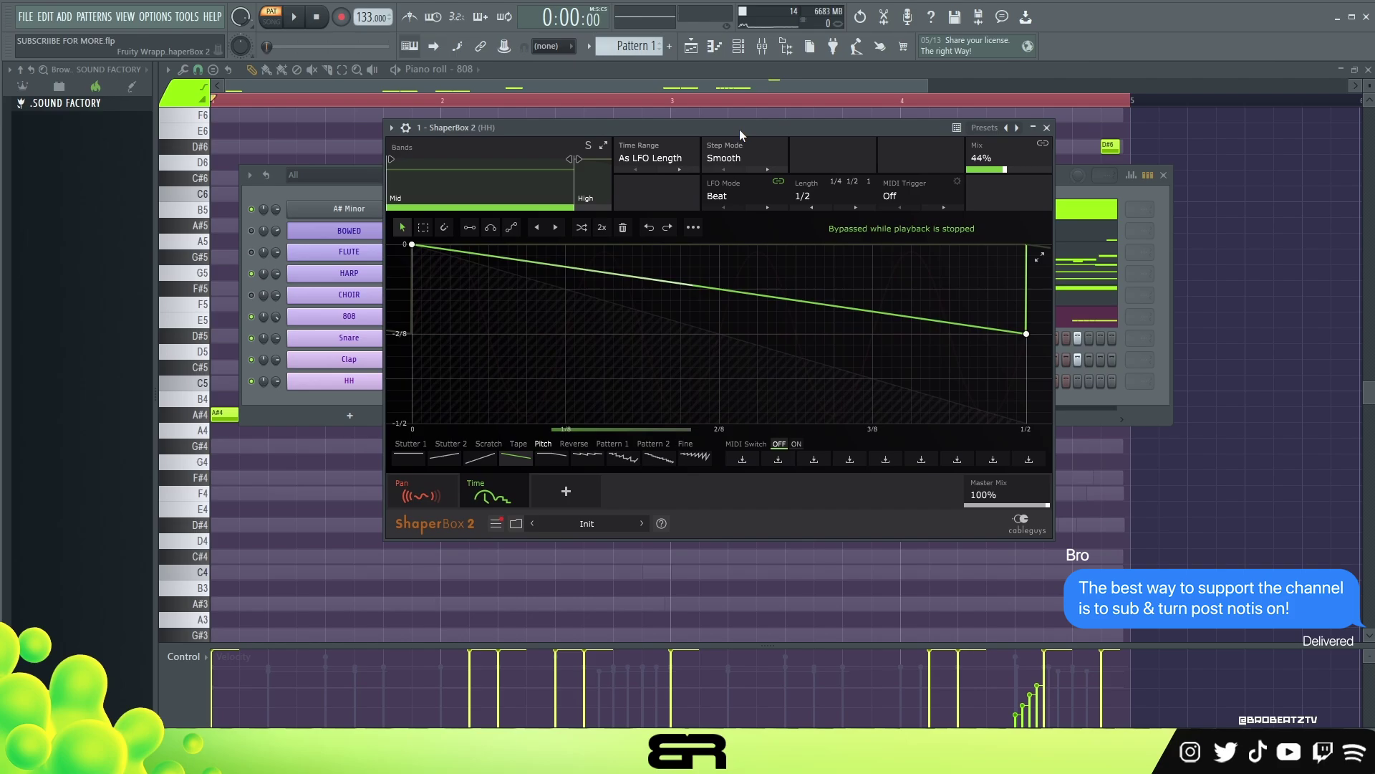
Close the ShaperBox window and, in the HH channel's piano roll, place a C#5 note at the start of bar 1
{"action": "left_click", "coordinate": [1047, 128]}
{"action": "right_click", "coordinate": [399, 388]}
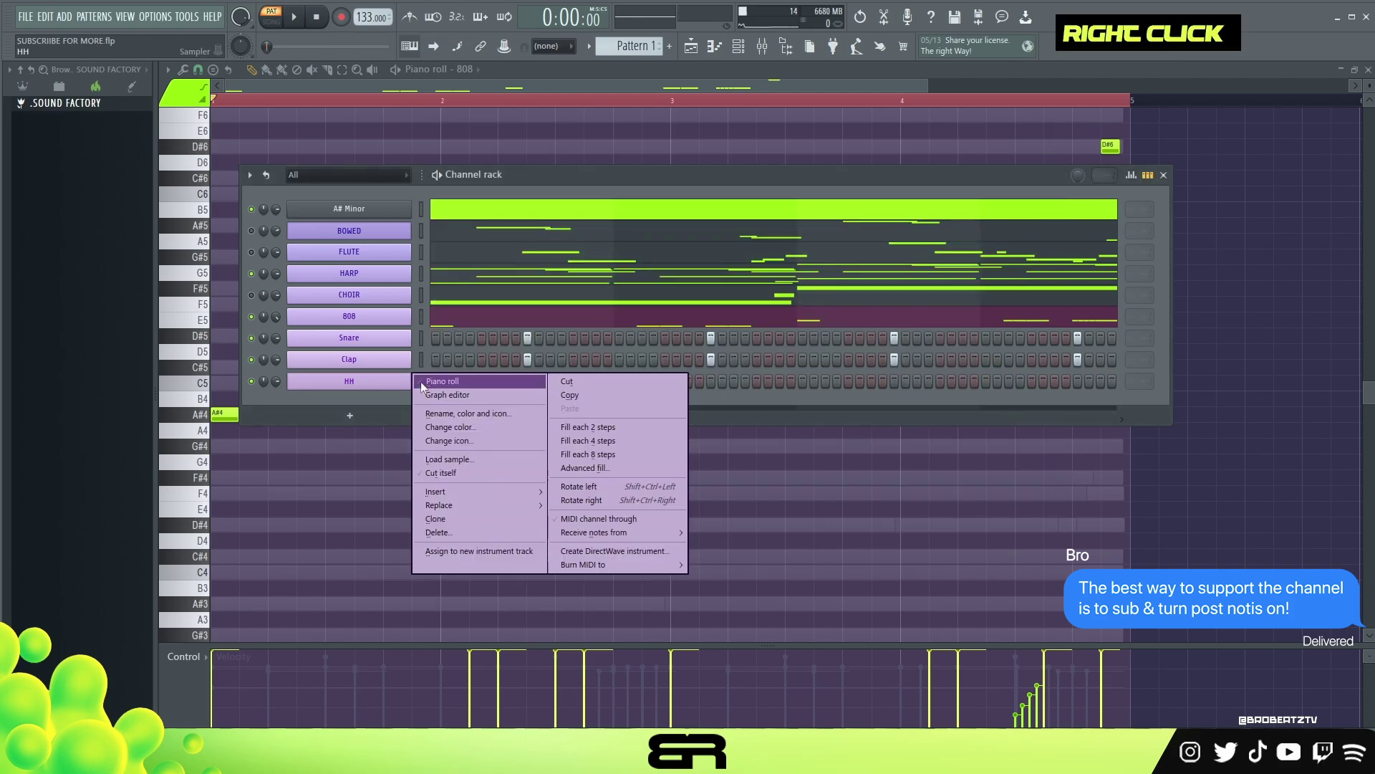
{"action": "left_click", "coordinate": [420, 381]}
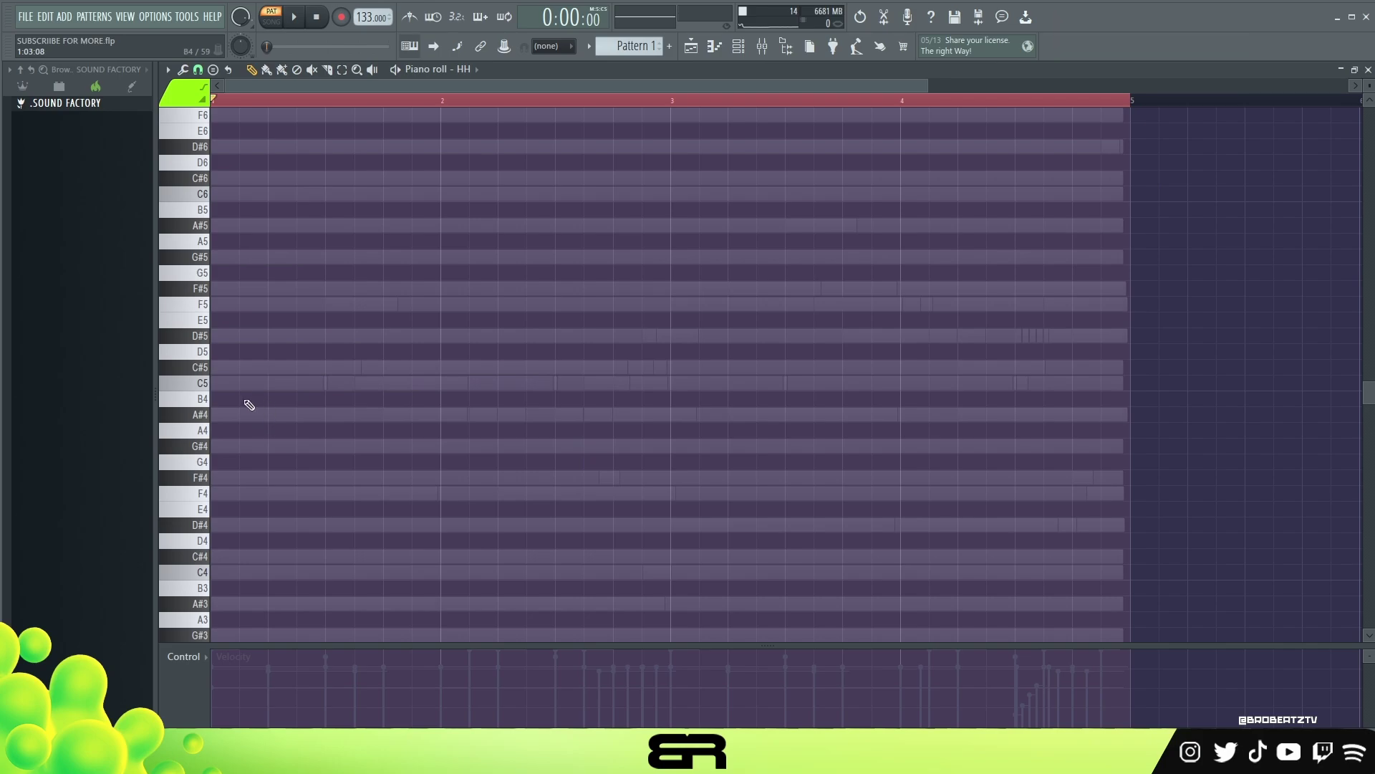
{"action": "left_click_drag", "start_coordinate": [235, 369], "coordinate": [265, 374]}
{"action": "left_click_drag", "start_coordinate": [924, 83], "coordinate": [781, 83]}
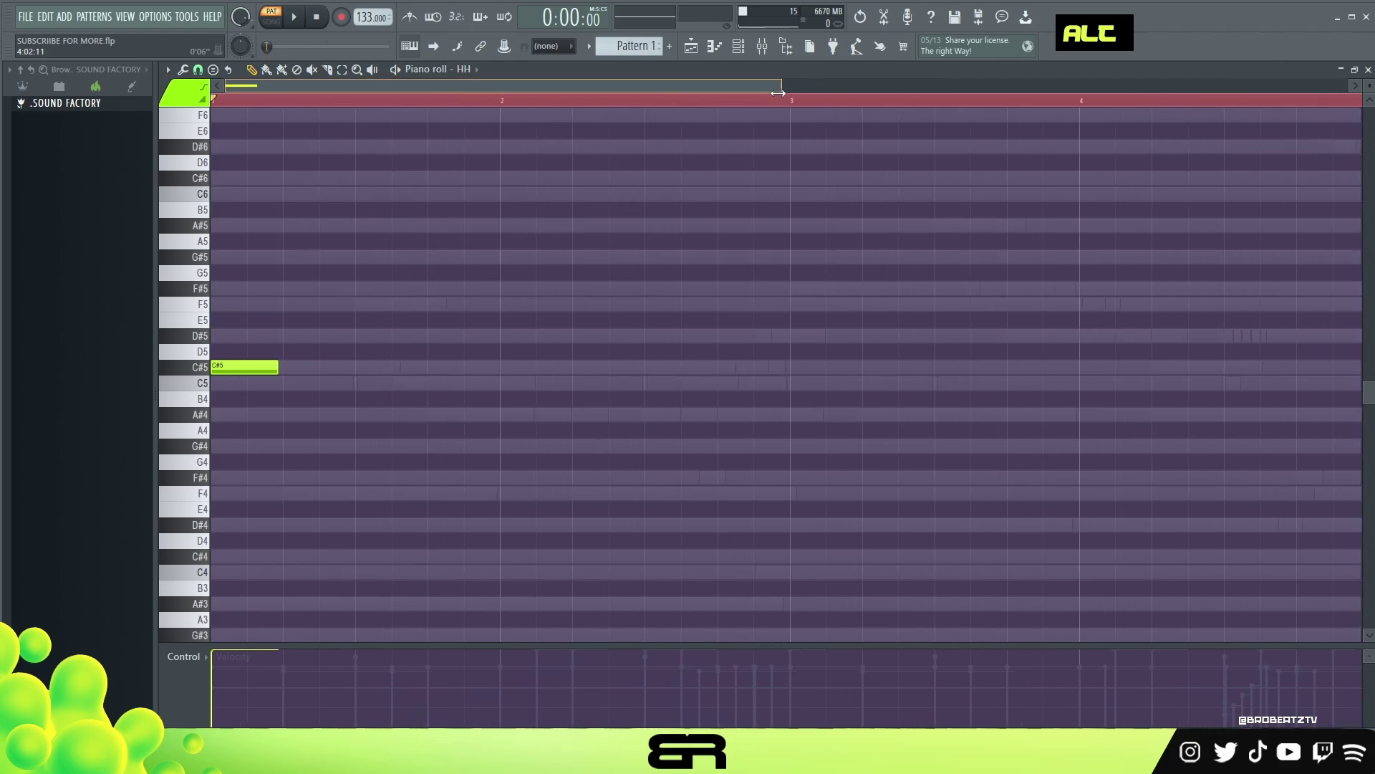
{"action": "double_click", "coordinate": [314, 102]}
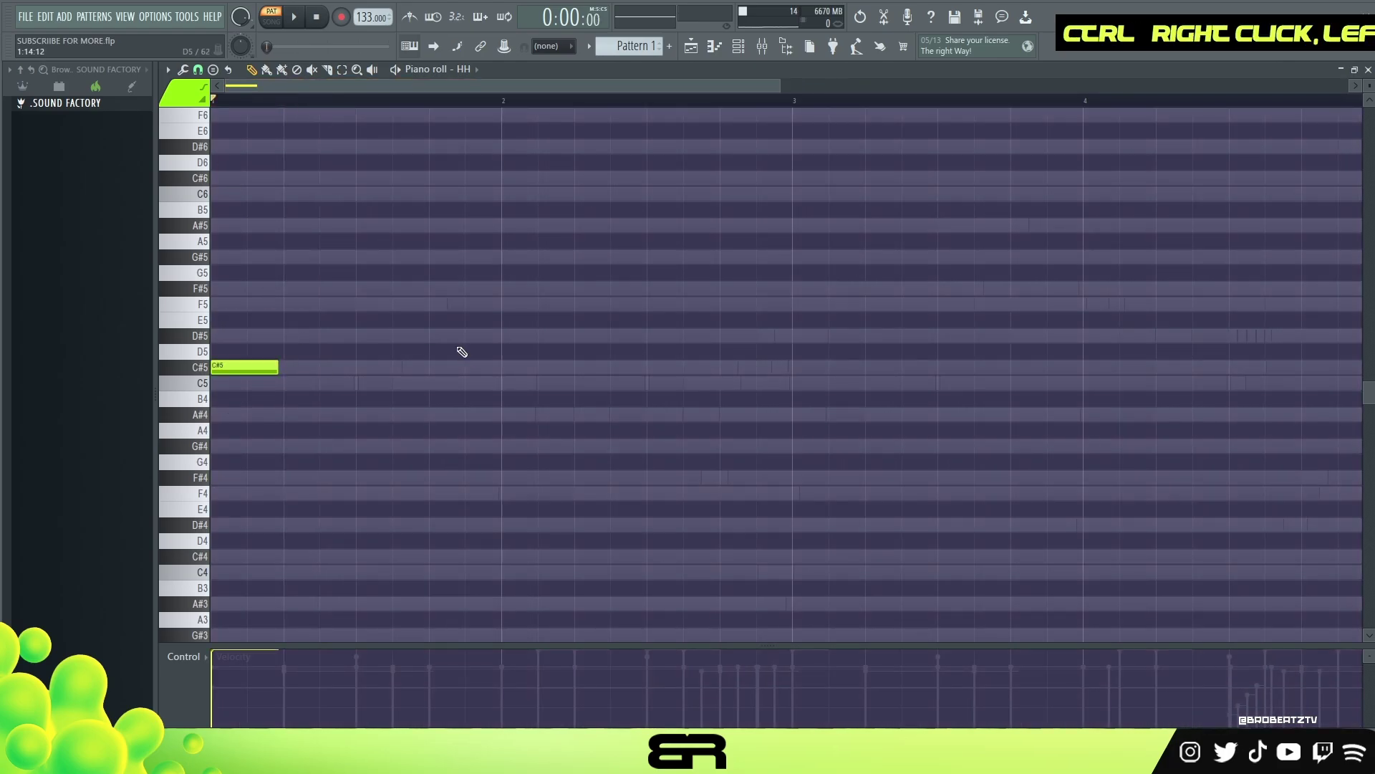
Try short F5 notes on a 1/3 beat grid in bar 1, play them back and delete them
{"action": "key", "text": "space"}
{"action": "left_click", "coordinate": [199, 71]}
{"action": "left_click", "coordinate": [214, 247]}
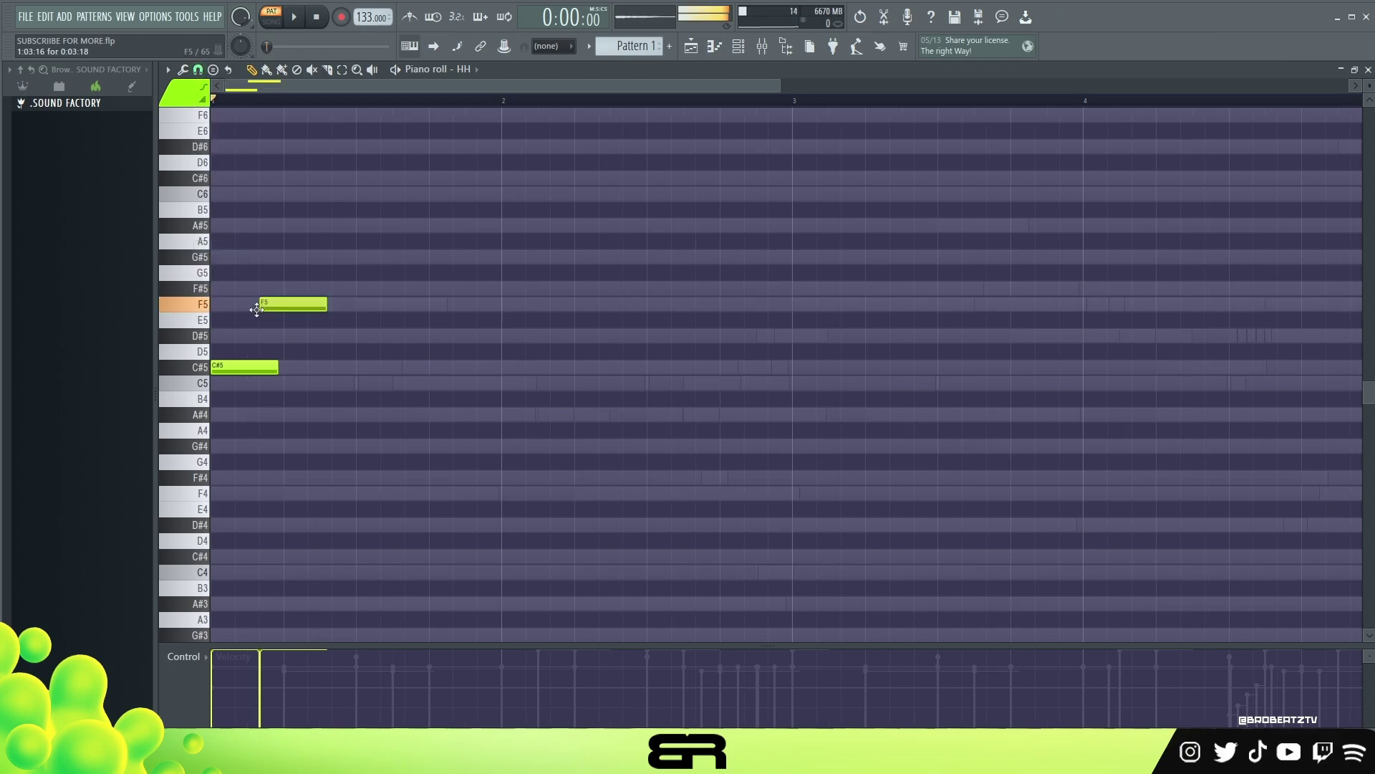
{"action": "key", "text": "space"}
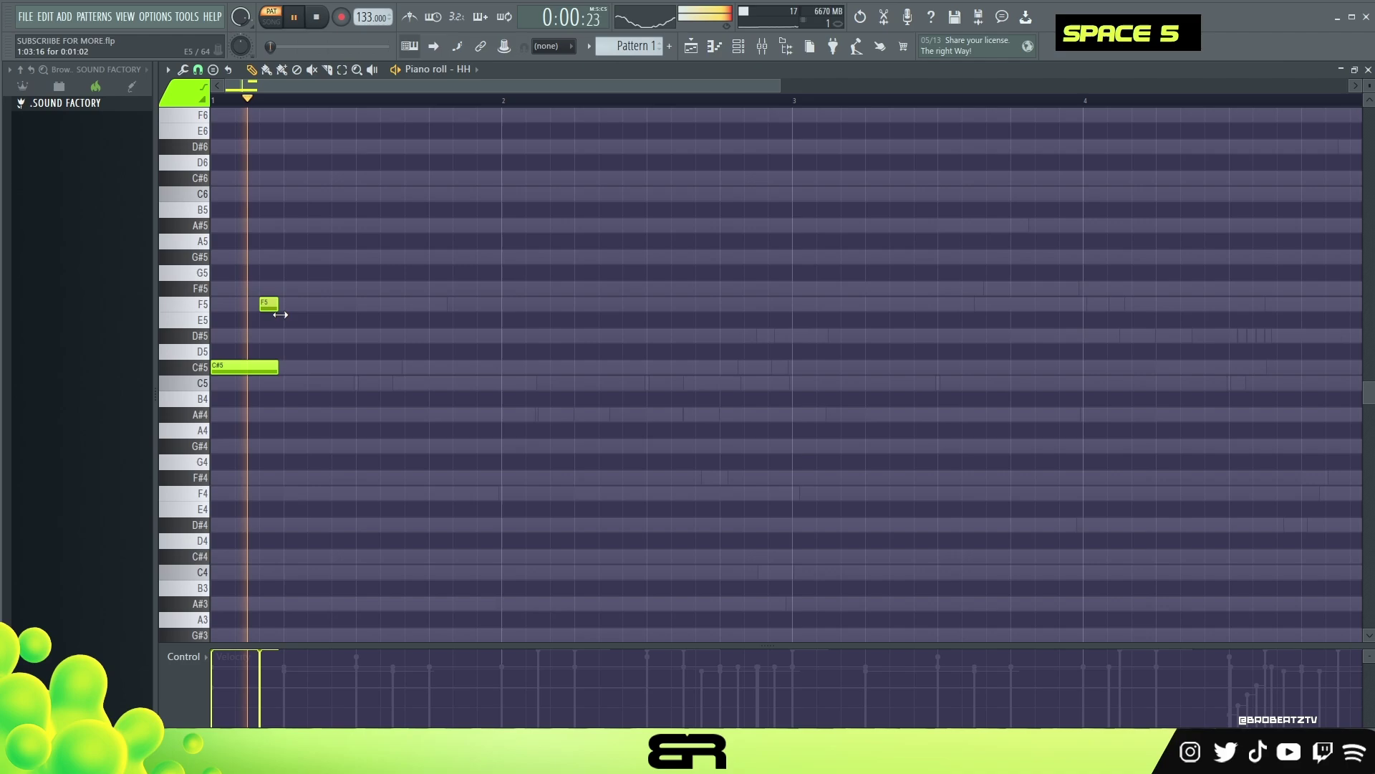
{"action": "key", "text": "space"}
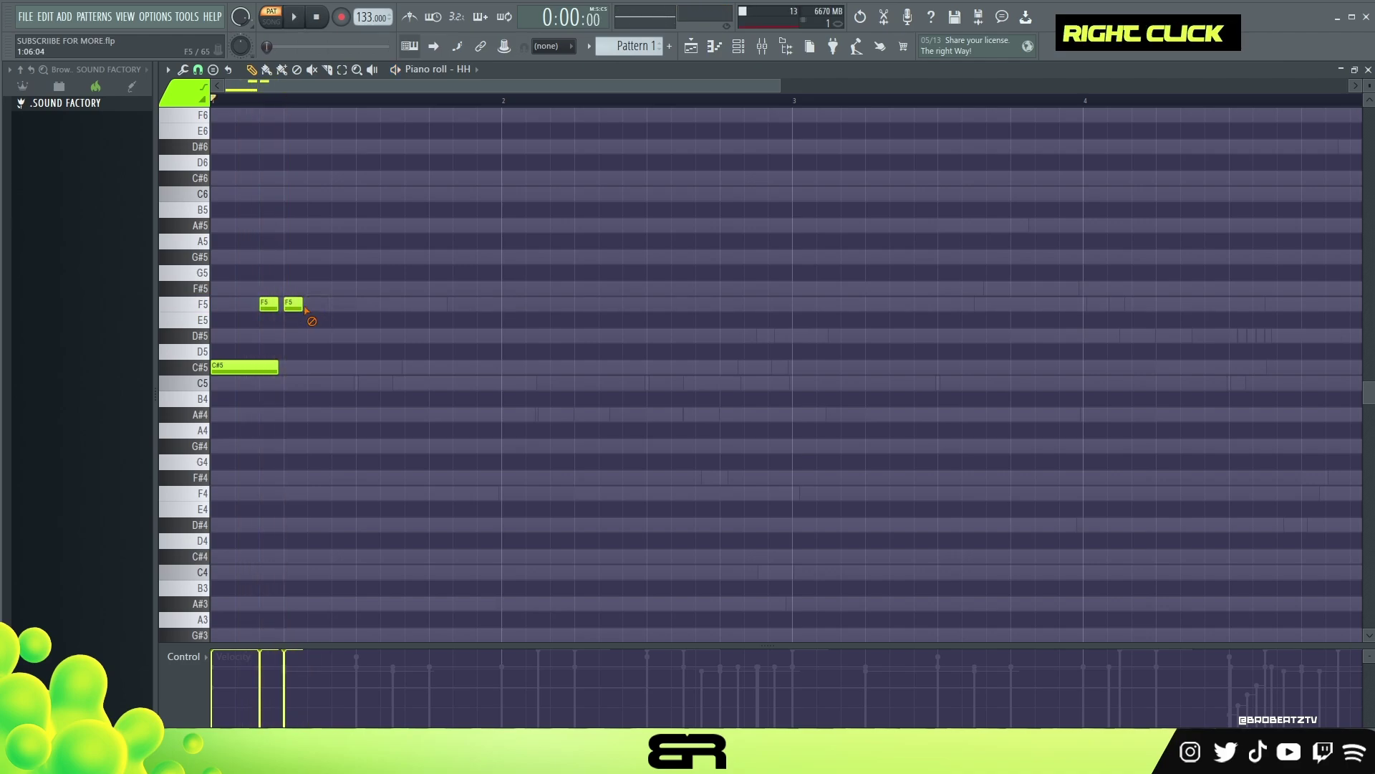
{"action": "left_click", "coordinate": [269, 303], "text": "alt"}
{"action": "right_click", "coordinate": [270, 304]}
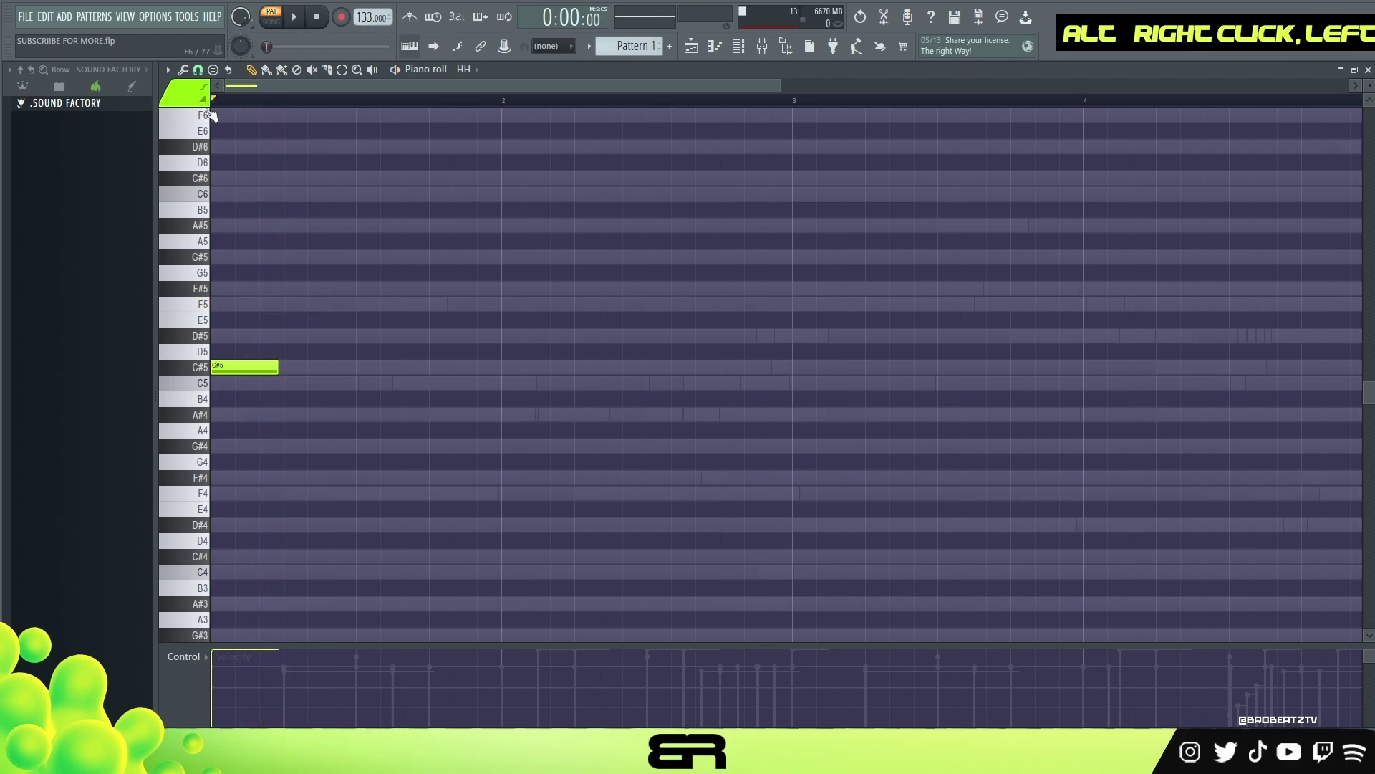
Set the snap to 1/2 beat, place three short F5 notes half a beat apart from beat 1.5 of bar 1, and play them back
{"action": "left_click", "coordinate": [199, 69]}
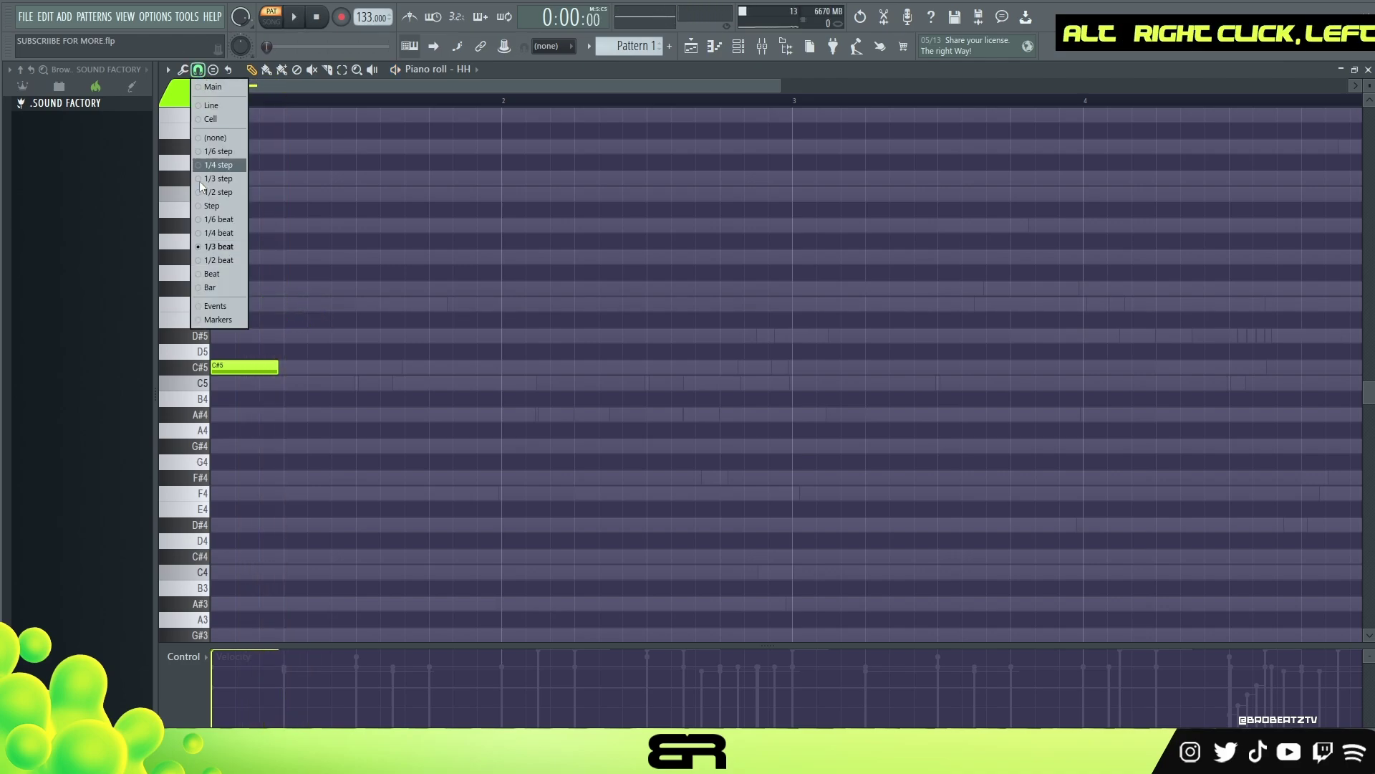
{"action": "left_click", "coordinate": [218, 260]}
{"action": "left_click", "coordinate": [291, 306]}
{"action": "left_click", "coordinate": [324, 307]}
{"action": "key", "text": "space"}
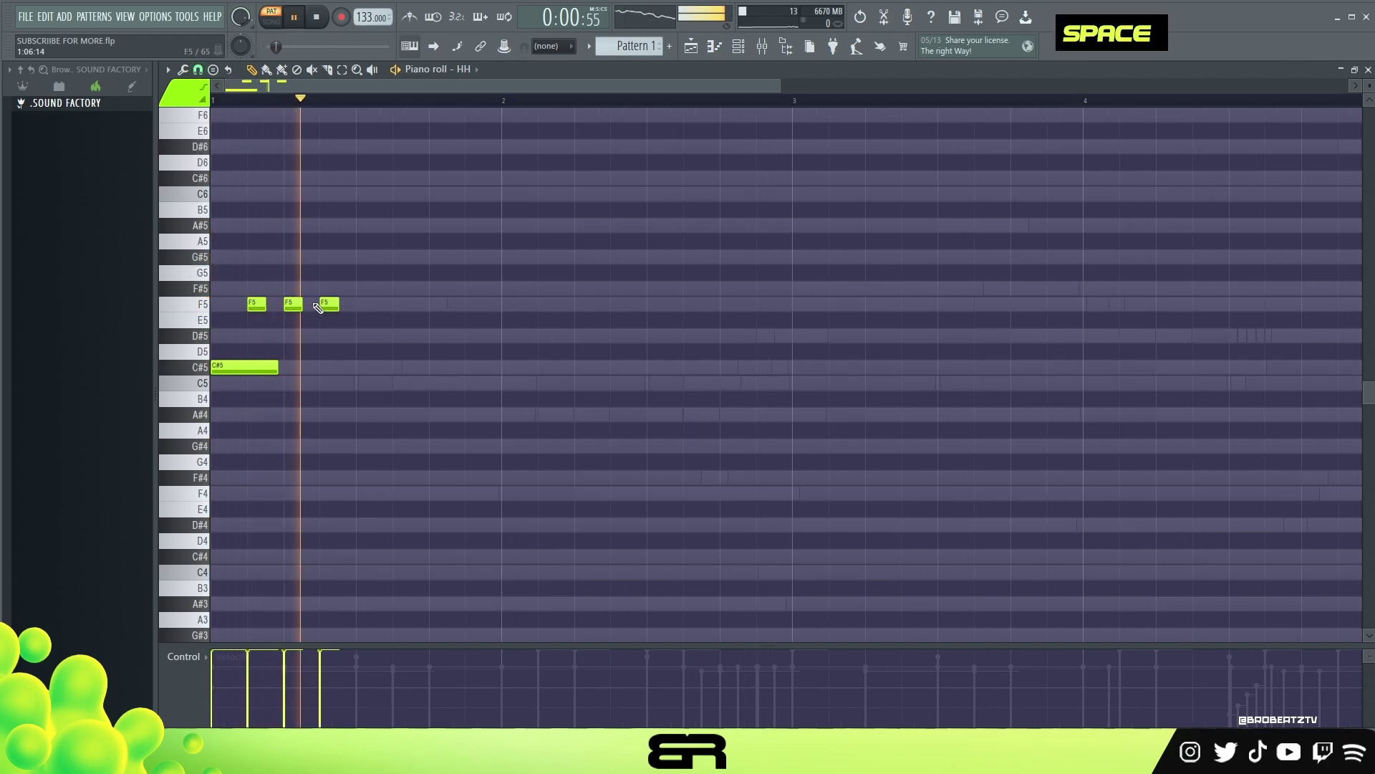
Give the three F5 notes descending velocities, lengthen them to almost half a beat, and raise their velocities slightly after a playback check
{"action": "left_click_drag", "start_coordinate": [387, 284], "coordinate": [221, 326], "text": "ctrl"}
{"action": "key", "text": "space"}
{"action": "left_click_drag", "start_coordinate": [248, 675], "coordinate": [313, 714]}
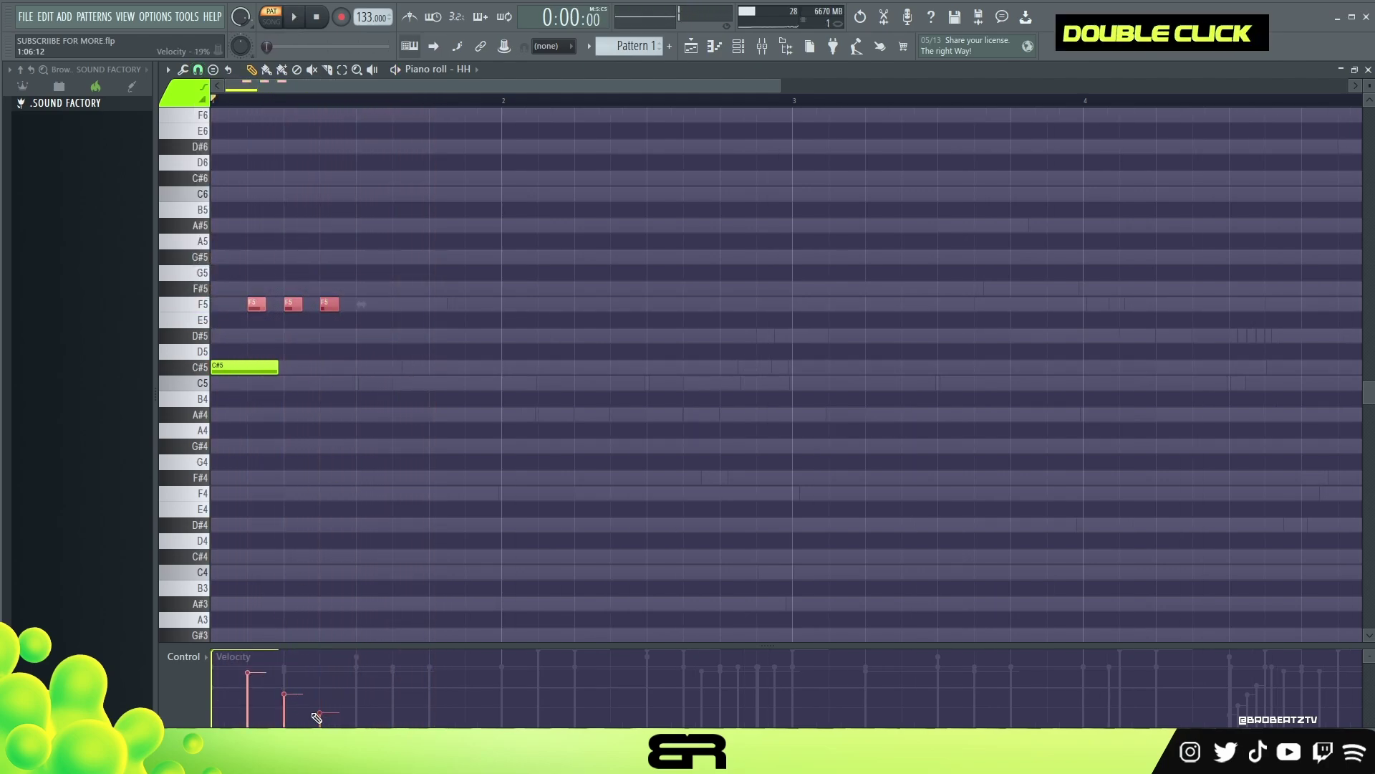
{"action": "left_click", "coordinate": [256, 304], "text": "ctrl"}
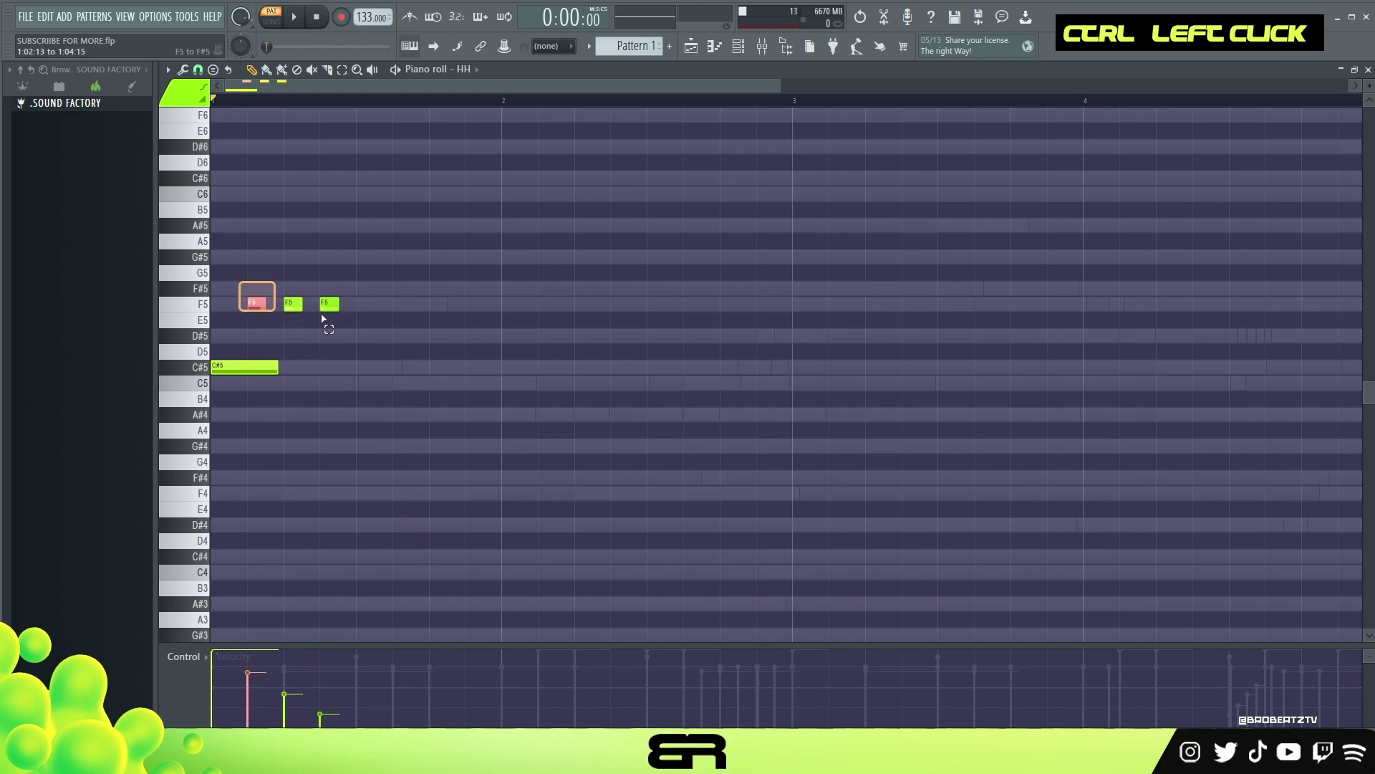
{"action": "key", "text": "space"}
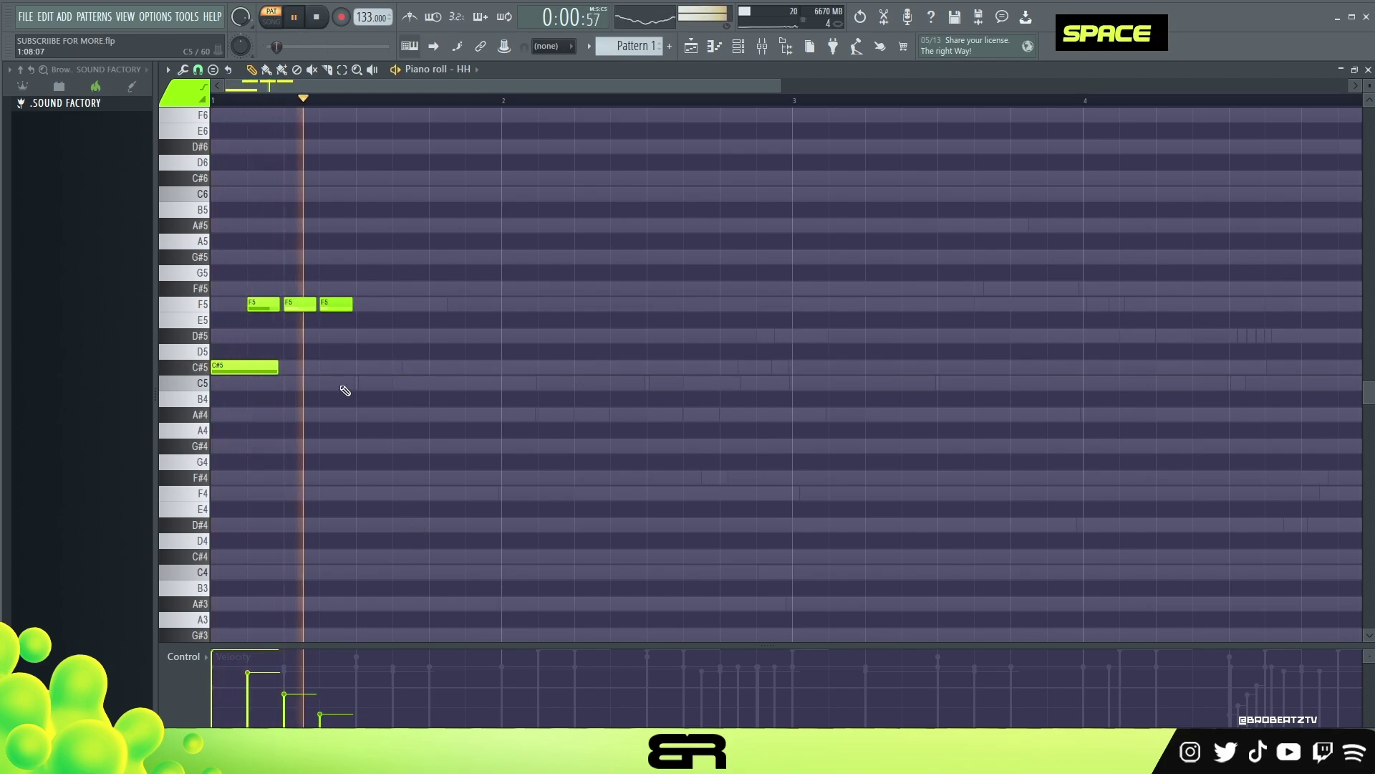
{"action": "key", "text": "space"}
{"action": "left_click", "coordinate": [371, 289], "text": "ctrl"}
{"action": "right_click", "coordinate": [349, 600]}
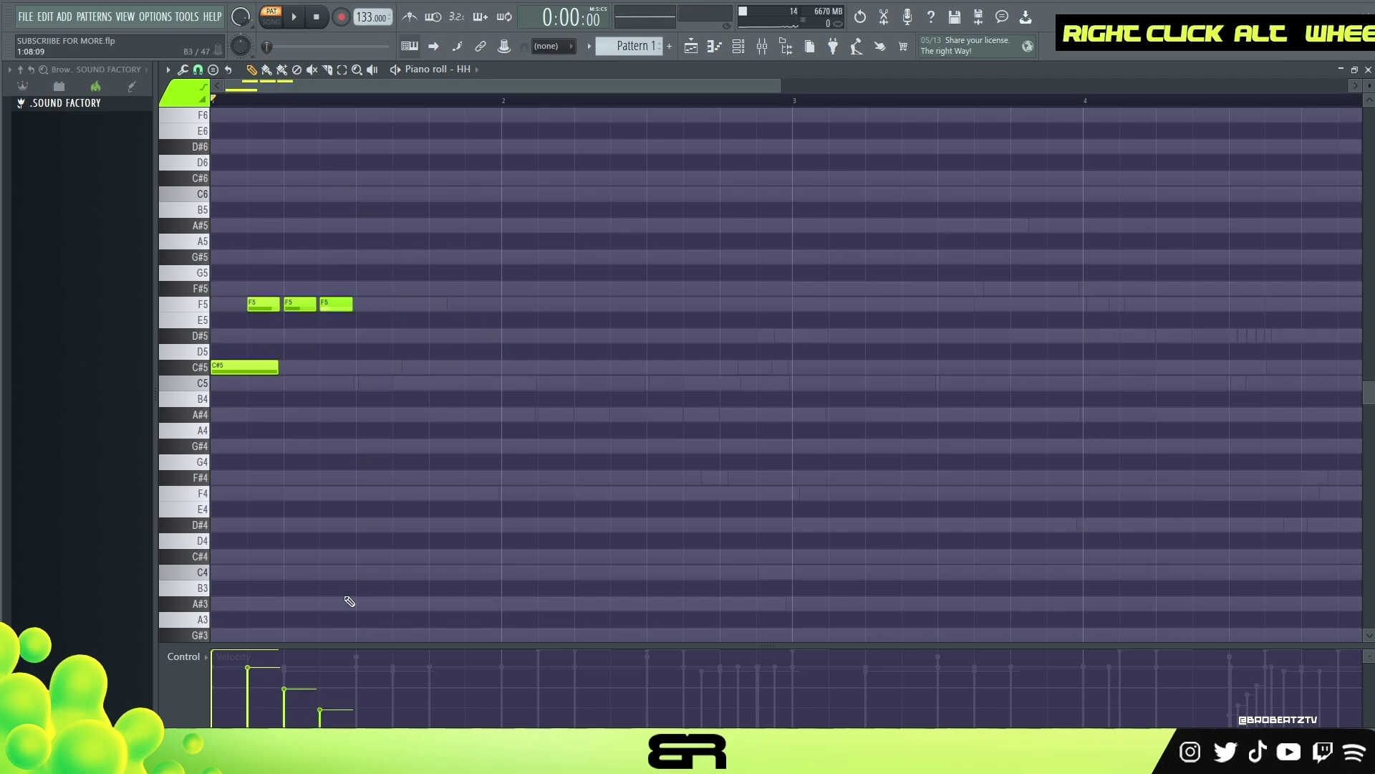
Set the snap to 1/3 beat and place evenly spaced A4, A#4 and A4 notes across the second half of bar 1
{"action": "left_click", "coordinate": [199, 68]}
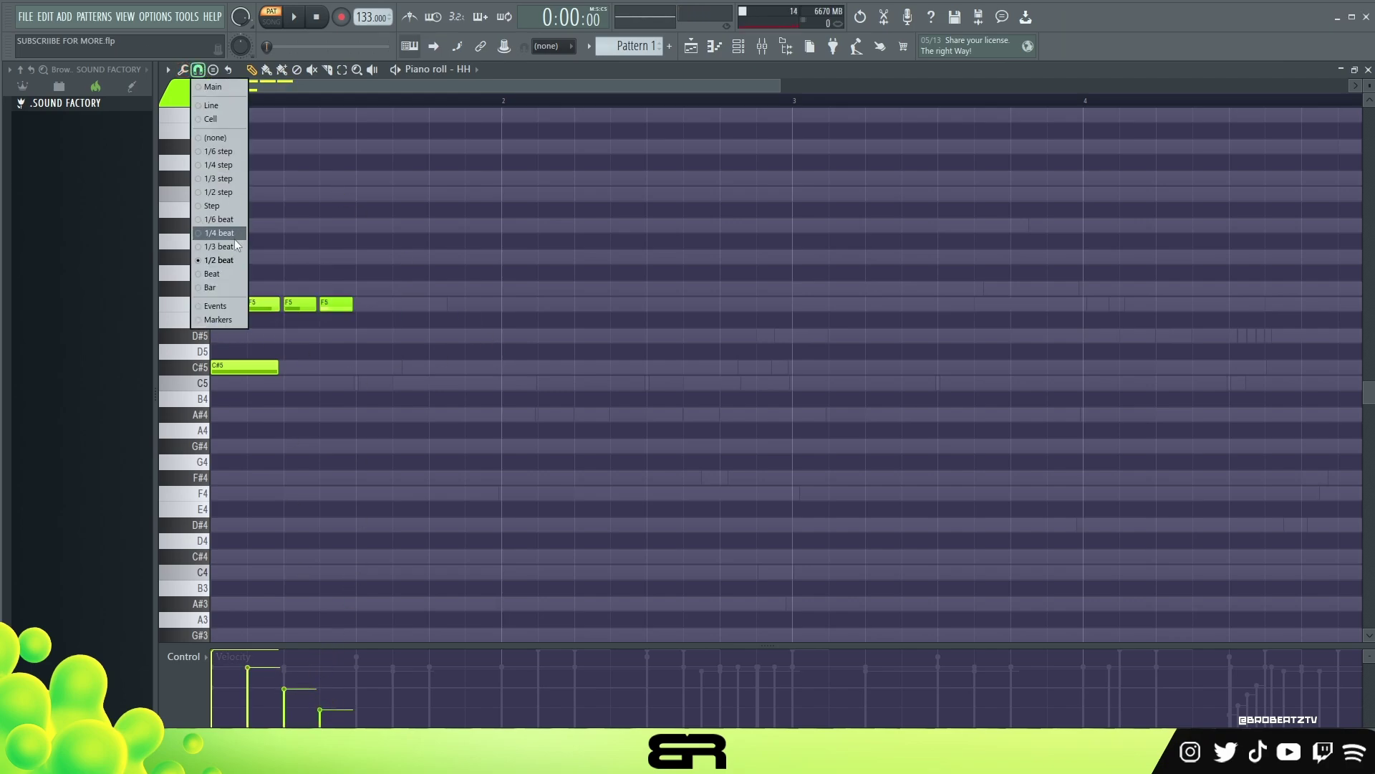
{"action": "left_click", "coordinate": [233, 251]}
{"action": "key", "text": "space"}
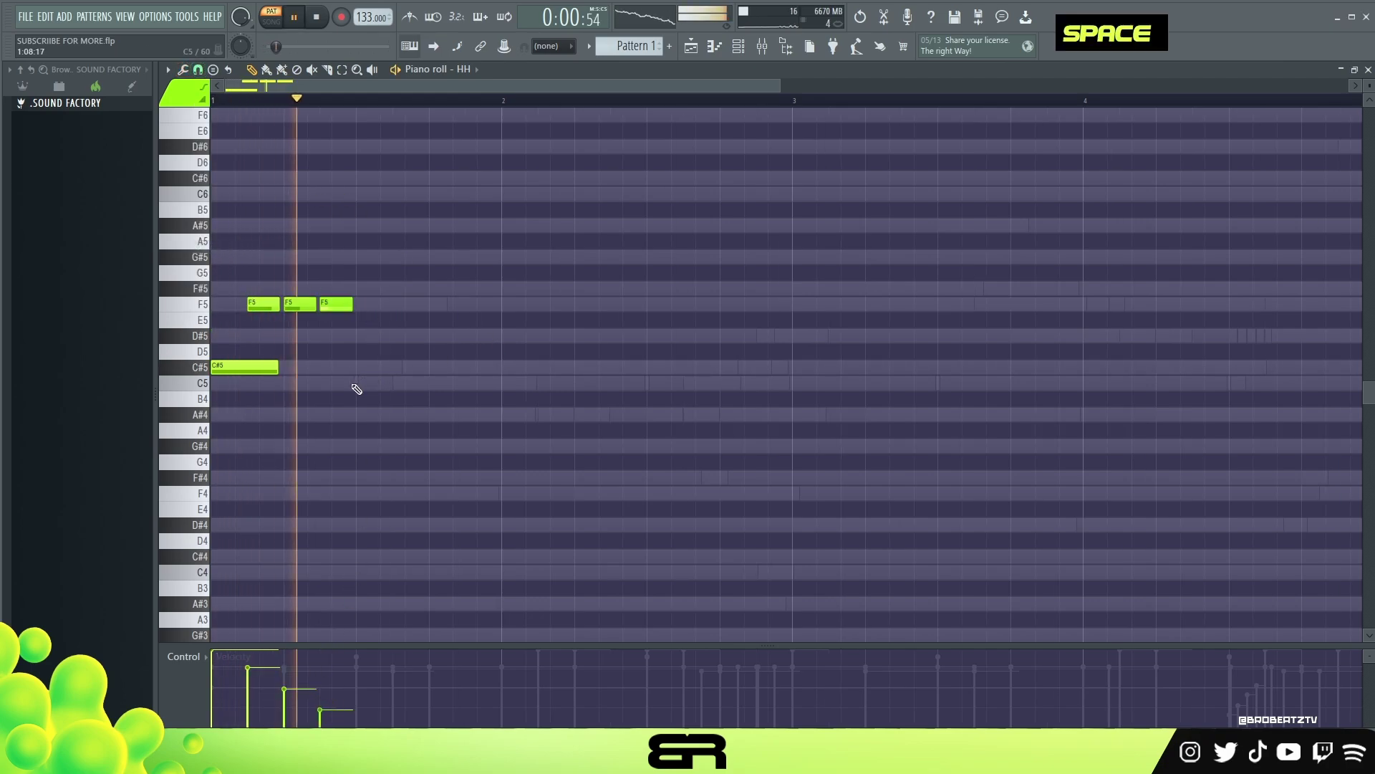
{"action": "key", "text": "space"}
{"action": "left_click", "coordinate": [369, 430]}
{"action": "double_click", "coordinate": [389, 414]}
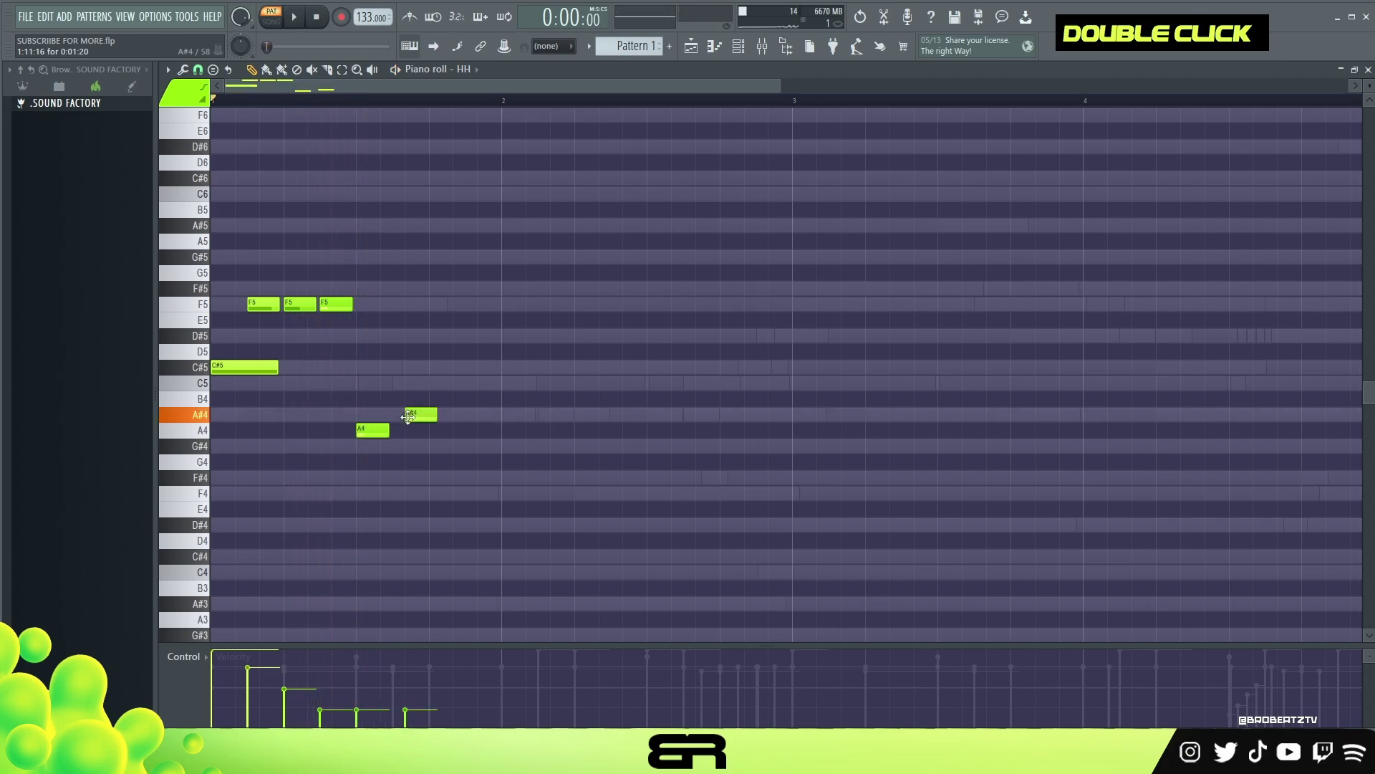
Raise the A4, A#4 and A4 notes in bar 1 to full velocity and lengthen them slightly
{"action": "left_click_drag", "start_coordinate": [556, 394], "coordinate": [373, 439]}
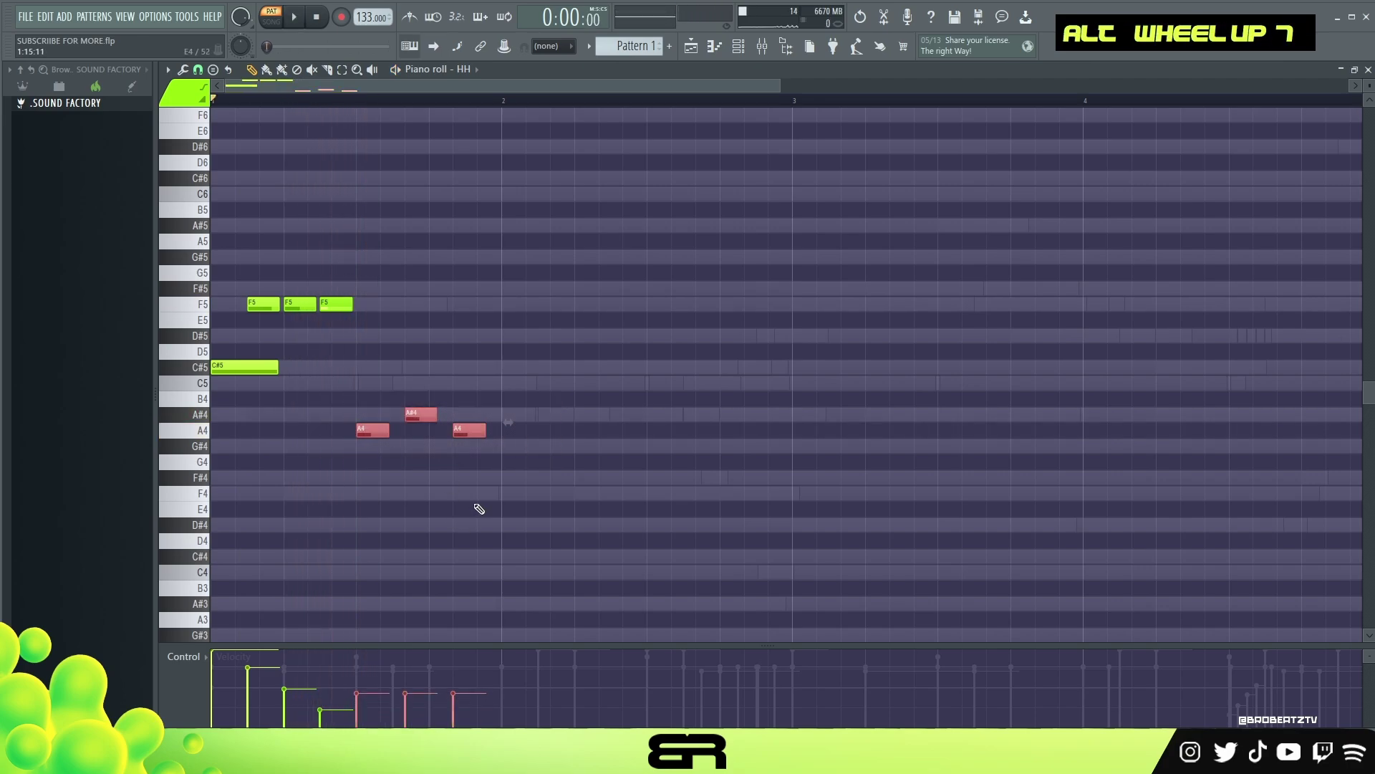
{"action": "scroll", "coordinate": [481, 504], "scroll_direction": "up", "scroll_amount": 2}
{"action": "right_click", "coordinate": [494, 487]}
{"action": "left_click_drag", "start_coordinate": [517, 400], "coordinate": [355, 438]}
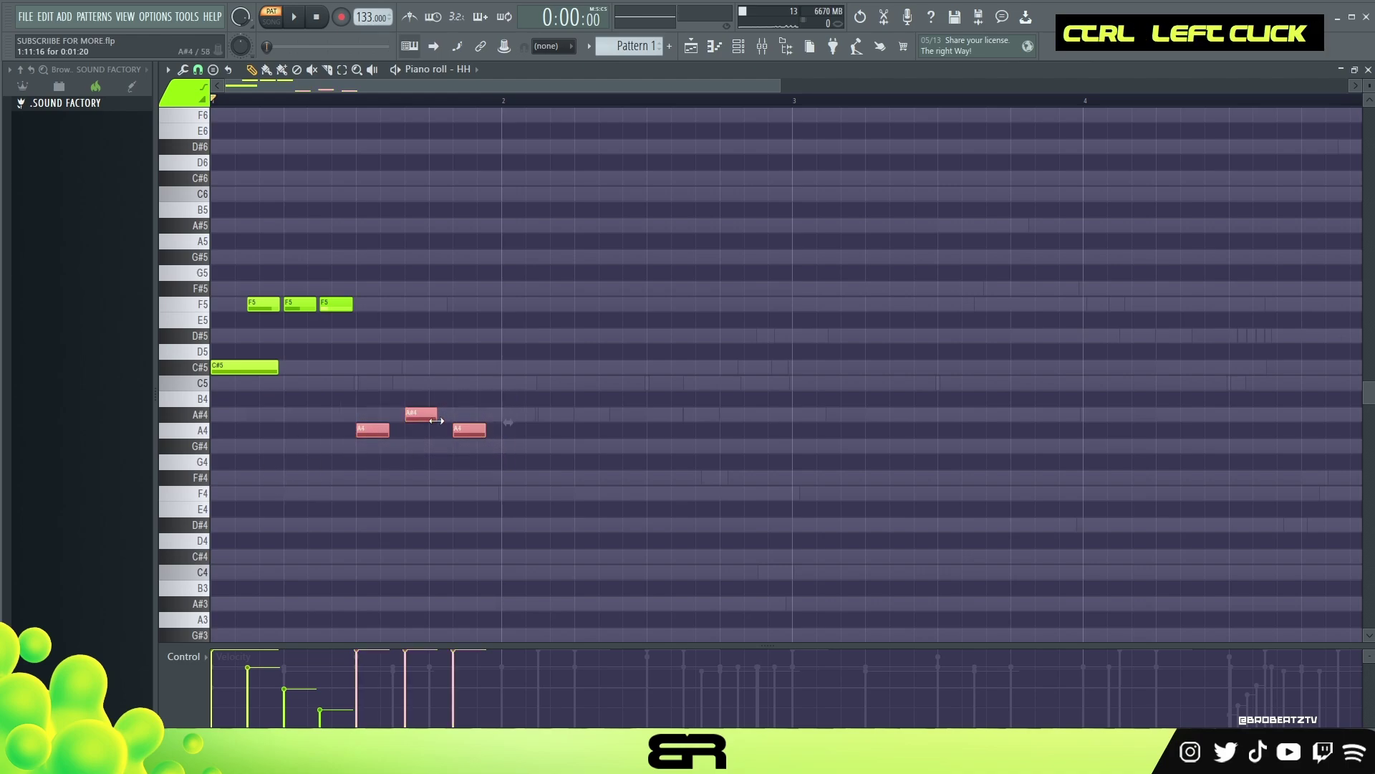
{"action": "left_click_drag", "start_coordinate": [444, 418], "coordinate": [445, 418]}
{"action": "right_click", "coordinate": [450, 342]}
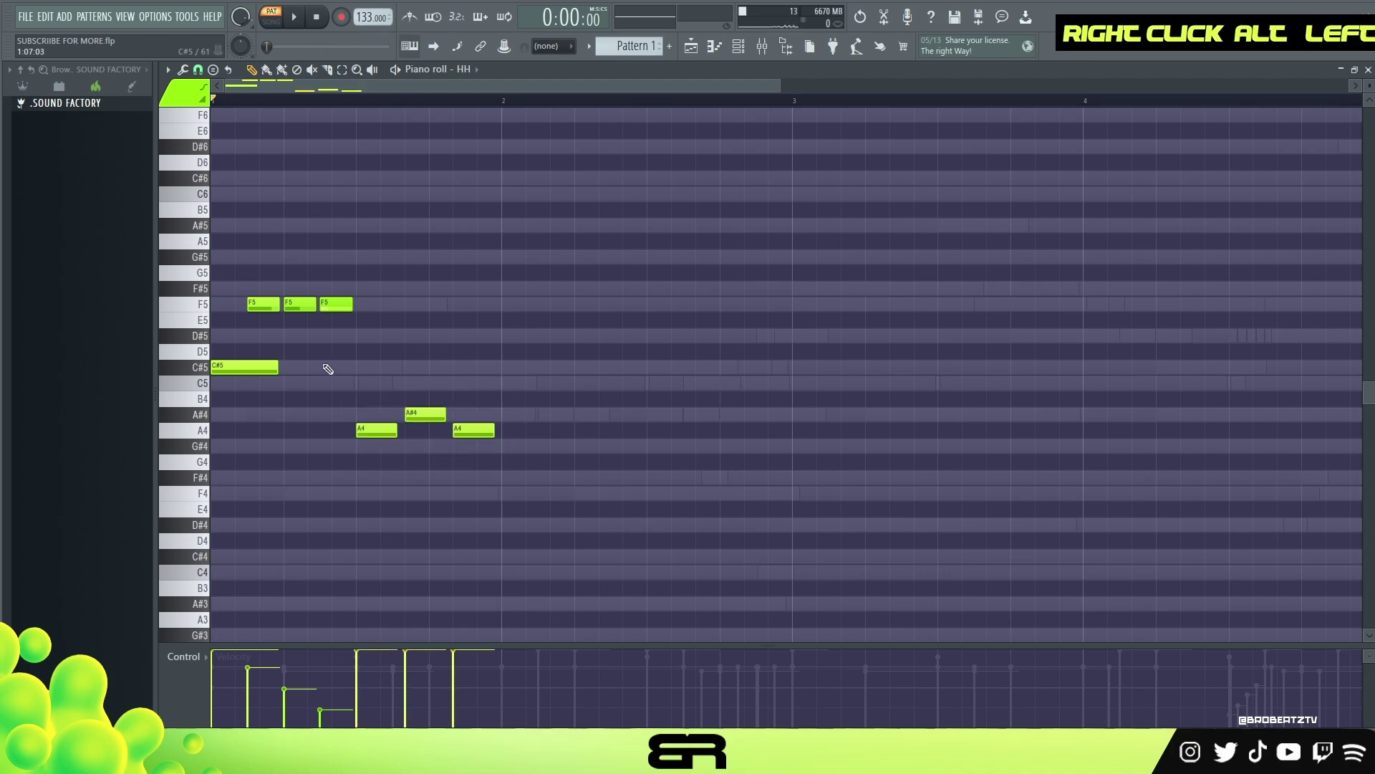
Copy the C#5 note to the end of bar 1, quantize it to a 1/2 beat grid and chop it with the Default chopper pattern
{"action": "left_click_drag", "start_coordinate": [232, 367], "coordinate": [449, 366]}
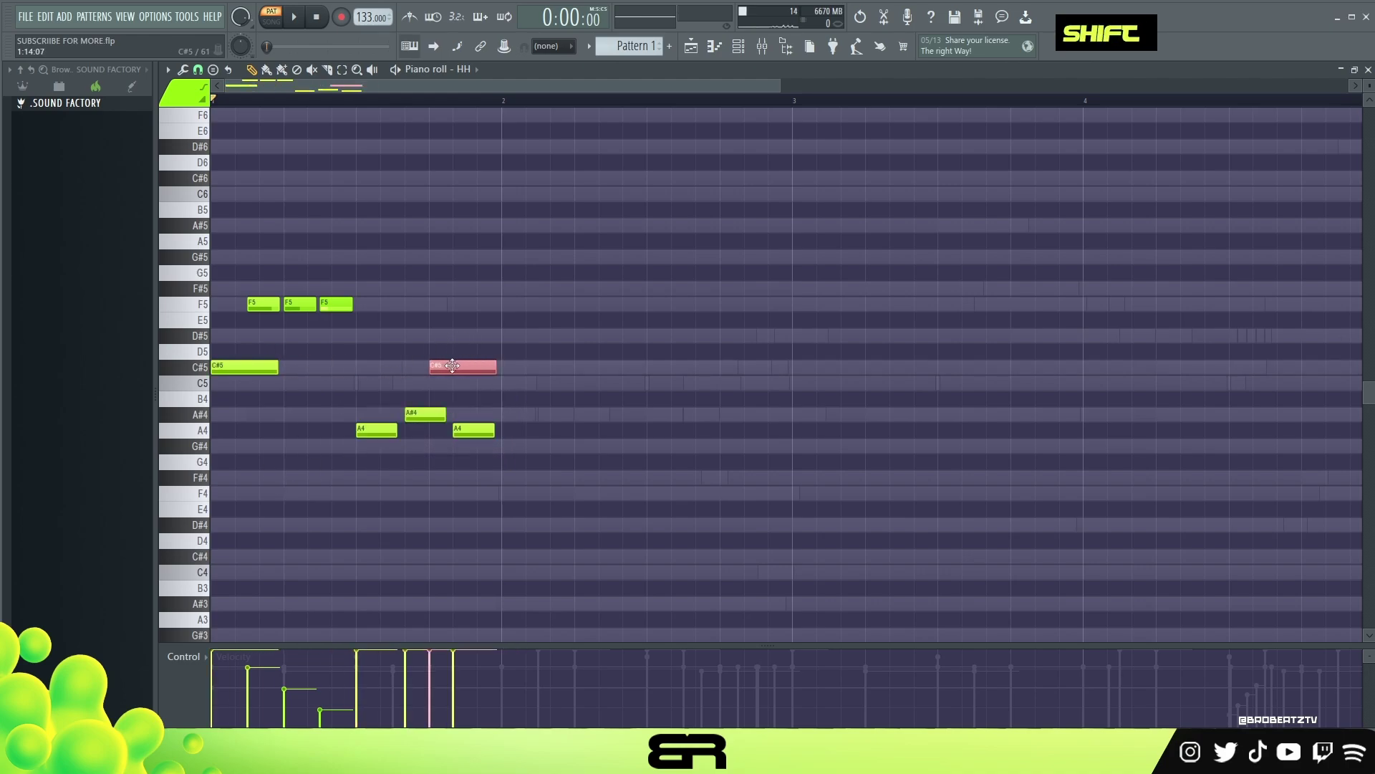
{"action": "left_click", "coordinate": [198, 69]}
{"action": "left_click", "coordinate": [219, 259]}
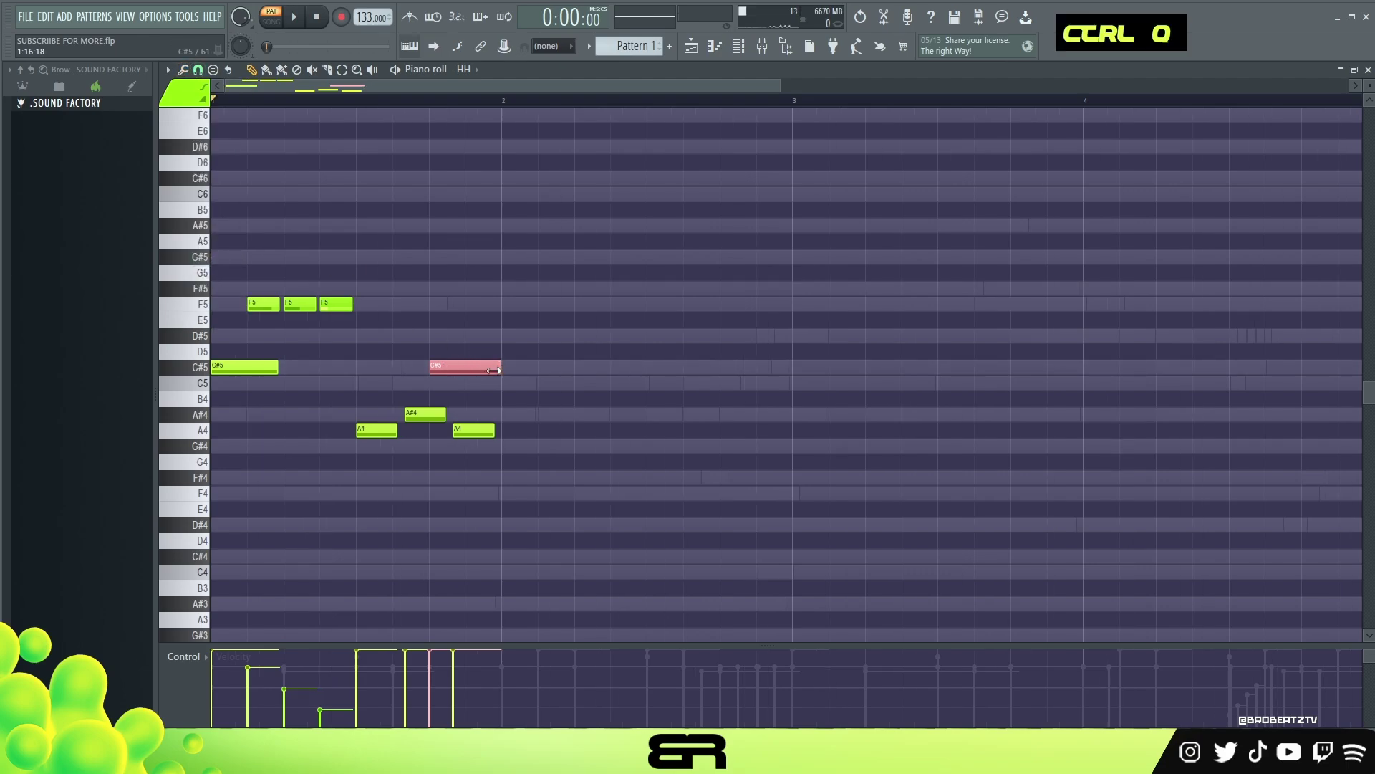
{"action": "key", "text": "alt+u"}
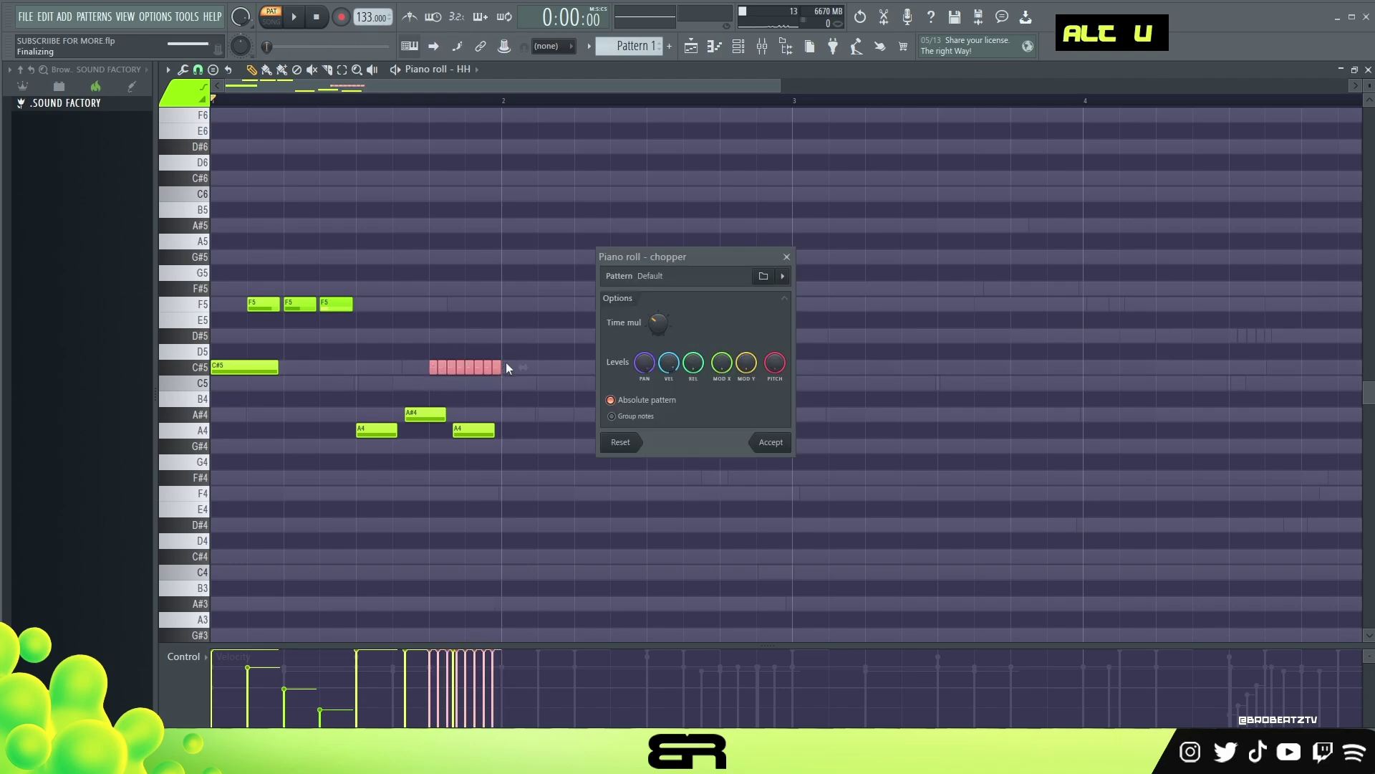
{"action": "left_click", "coordinate": [771, 442]}
Raise the last four chopped notes to C#6, shape a rising velocity ramp across the whole roll, and play back bar 1
{"action": "left_click_drag", "start_coordinate": [579, 328], "coordinate": [468, 374]}
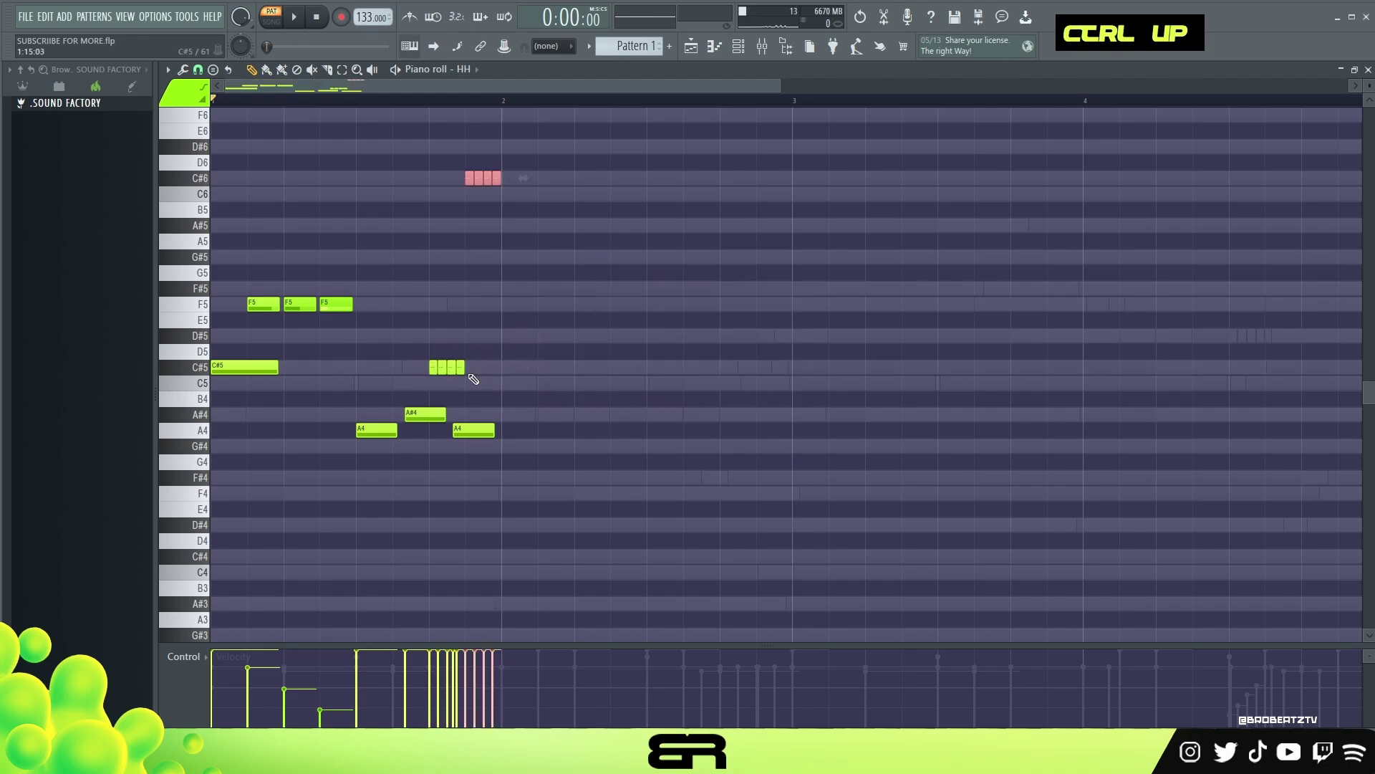
{"action": "mouse_move", "coordinate": [516, 154]}
{"action": "left_mouse_down"}
{"action": "mouse_move", "coordinate": [401, 374]}
{"action": "mouse_move", "coordinate": [432, 399]}
{"action": "left_mouse_up"}
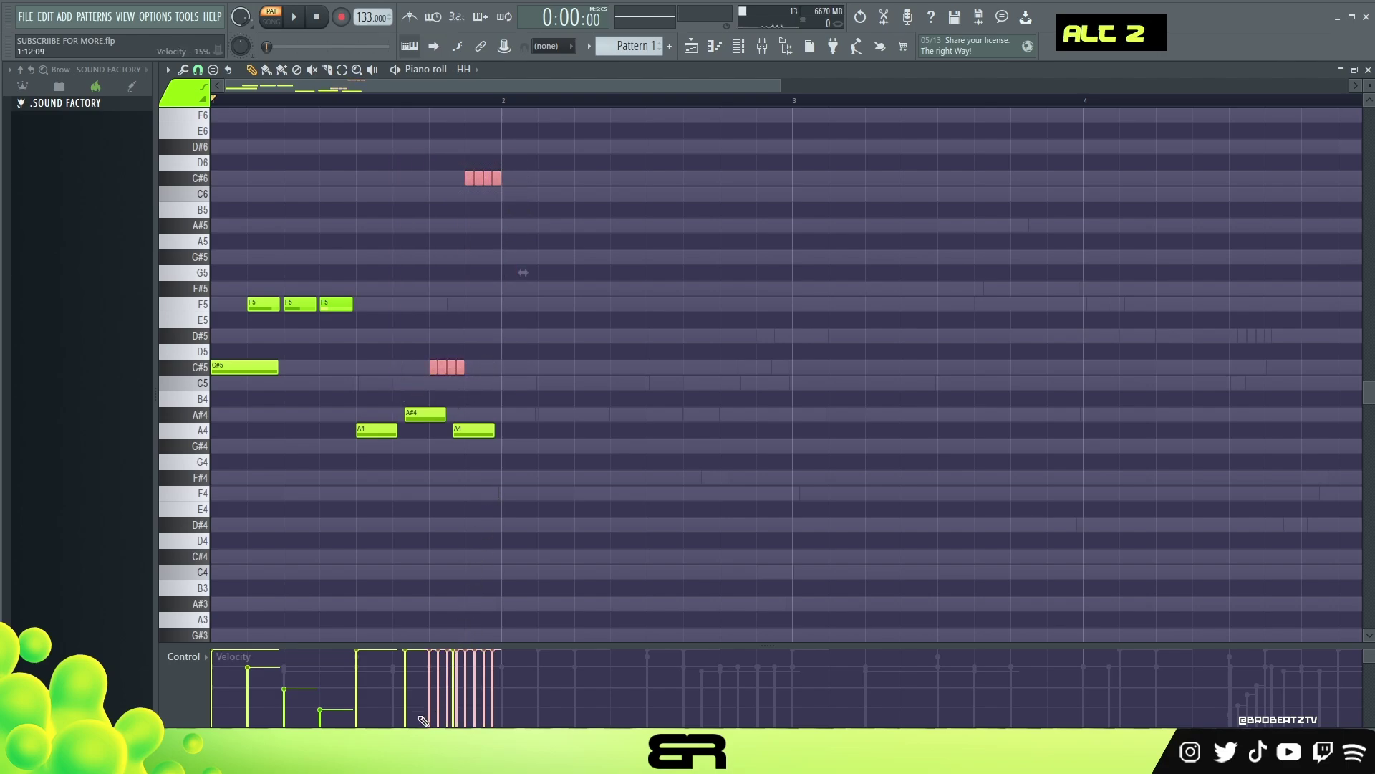
{"action": "left_click_drag", "start_coordinate": [523, 172], "coordinate": [437, 206]}
{"action": "scroll", "coordinate": [475, 253], "scroll_direction": "up", "scroll_amount": 4}
{"action": "scroll", "coordinate": [525, 258], "scroll_direction": "up", "scroll_amount": 3}
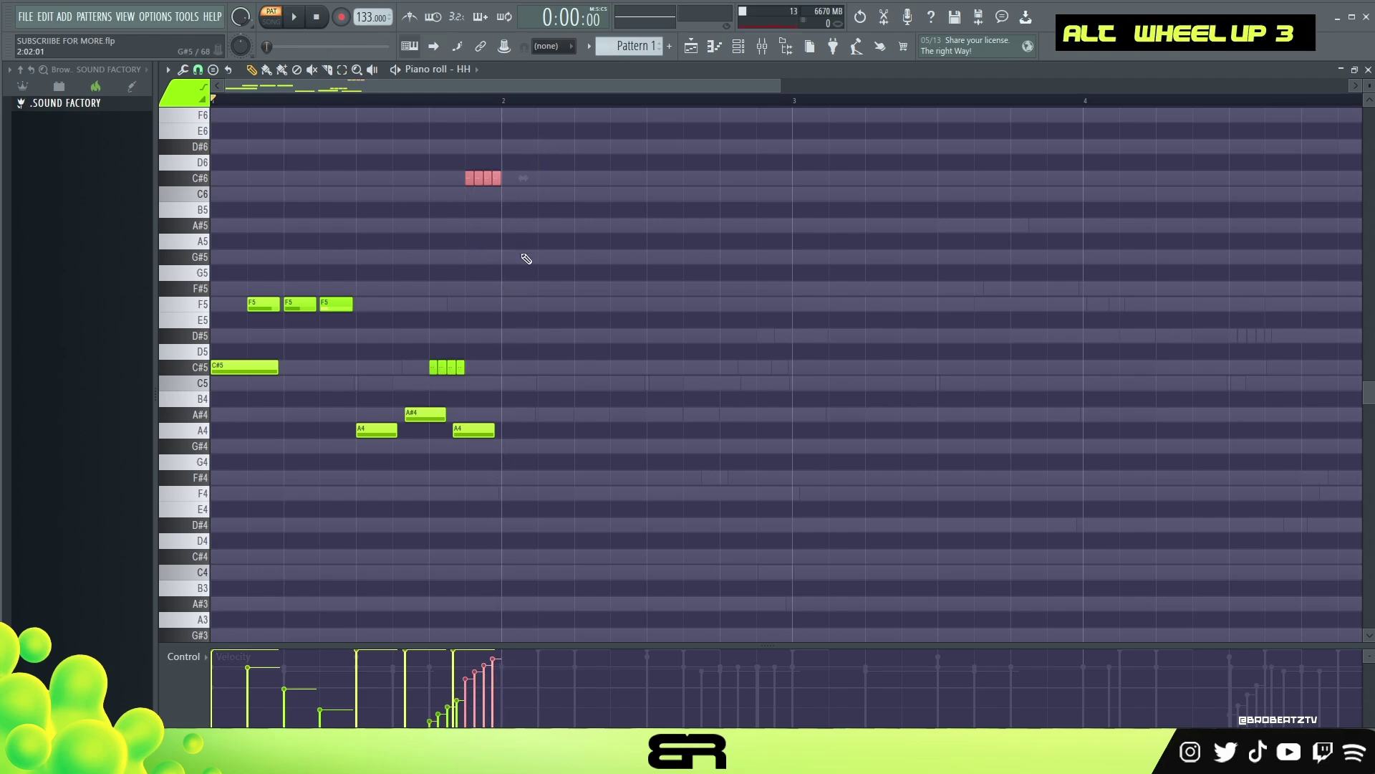
{"action": "key", "text": "space"}
{"action": "right_click", "coordinate": [590, 330]}
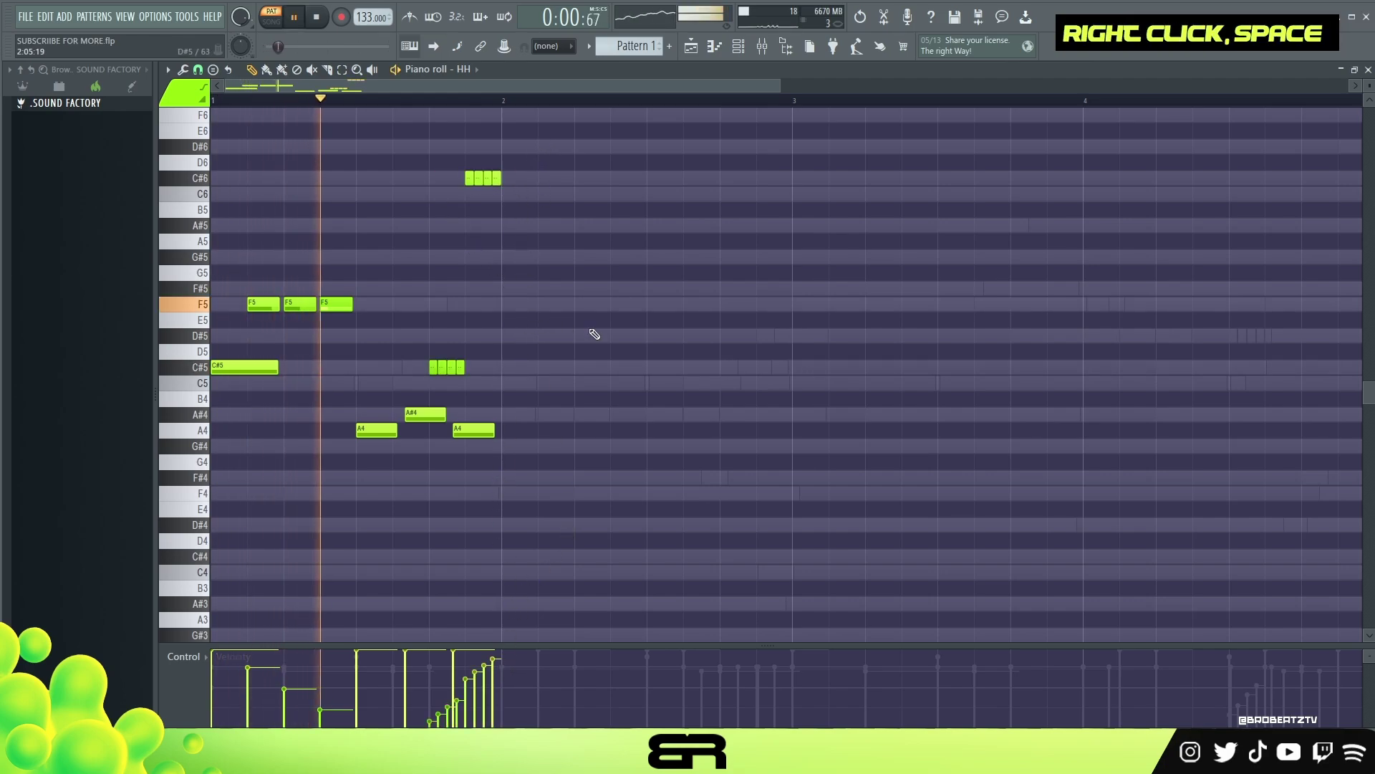
{"action": "key", "text": "space"}
{"action": "key", "text": "space"}
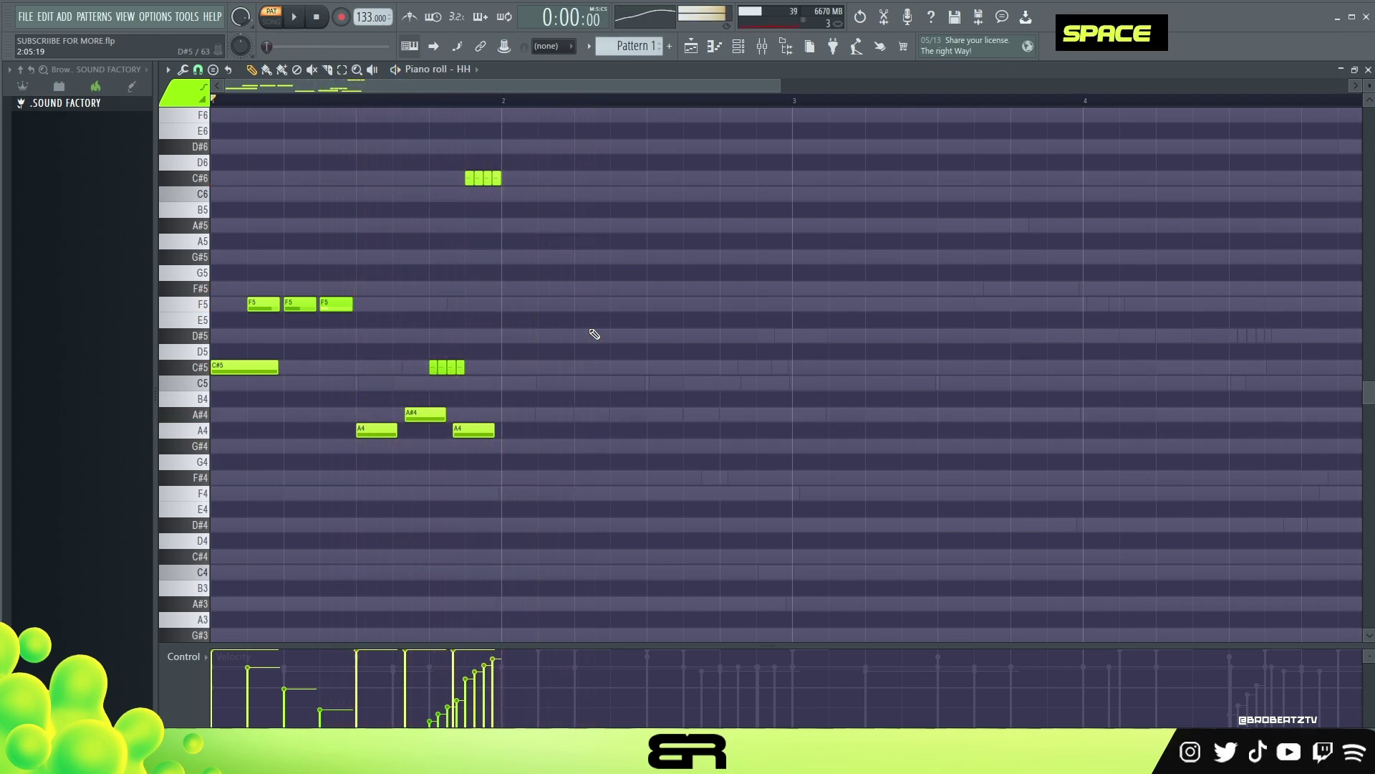
Copy the long C#5 note to the start of bar 2 and the C#6 roll to beat 2.5 of bar 2 at C#5
{"action": "left_click_drag", "start_coordinate": [235, 369], "coordinate": [527, 371]}
{"action": "right_click", "coordinate": [568, 399]}
{"action": "key", "text": "space"}
{"action": "left_click_drag", "start_coordinate": [509, 169], "coordinate": [613, 179]}
{"action": "right_click", "coordinate": [681, 328]}
{"action": "key", "text": "space"}
Copy the A4, A#4 and A4 notes to the second half of bar 2 with progressively lower velocities and play back the pattern
{"action": "left_click_drag", "start_coordinate": [528, 399], "coordinate": [822, 474]}
{"action": "right_click", "coordinate": [688, 469]}
{"action": "key", "text": "space"}
{"action": "scroll", "coordinate": [772, 473], "scroll_direction": "down", "scroll_amount": 2, "text": "alt"}
{"action": "key", "text": "space"}
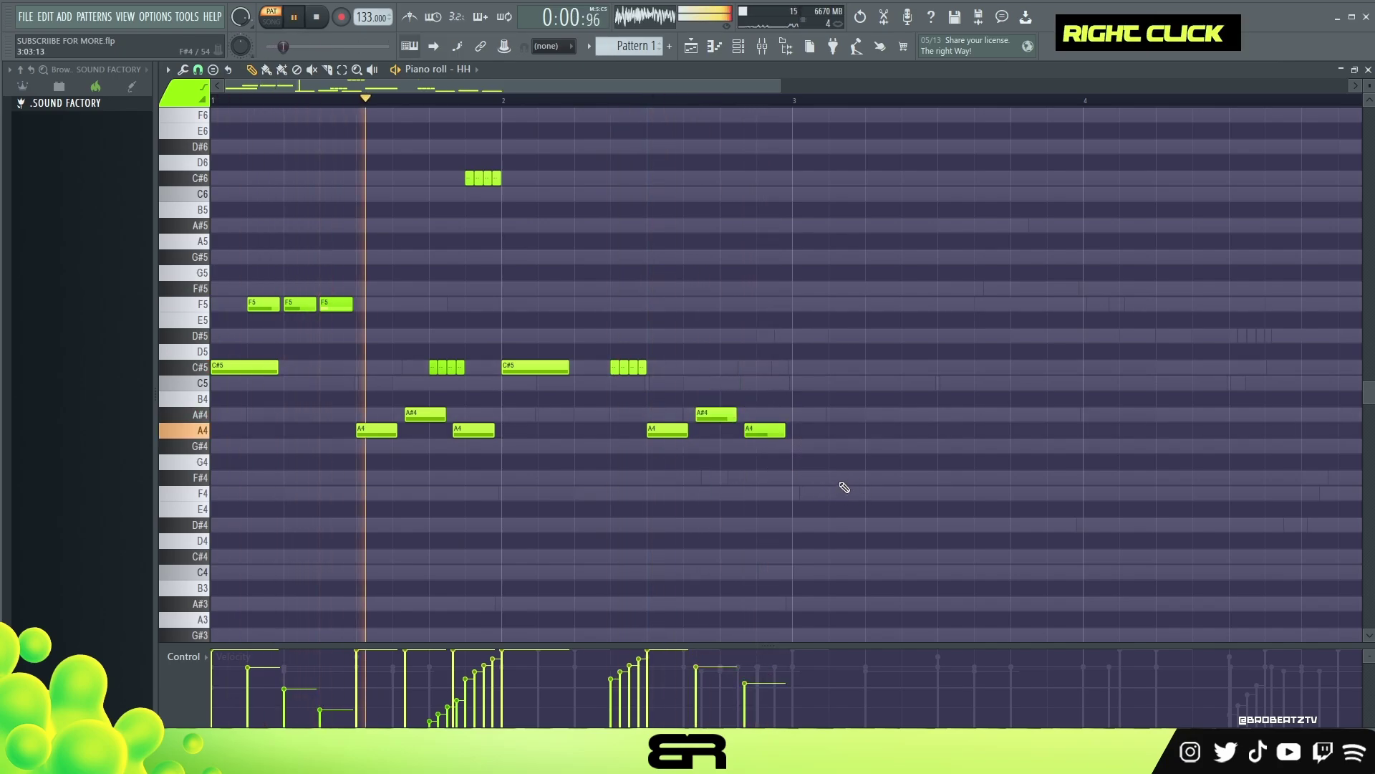
Duplicate all hi-hat notes from bars 1 and 2 into bars 3 and 4 and play back the result
{"action": "key", "text": "ctrl+a"}
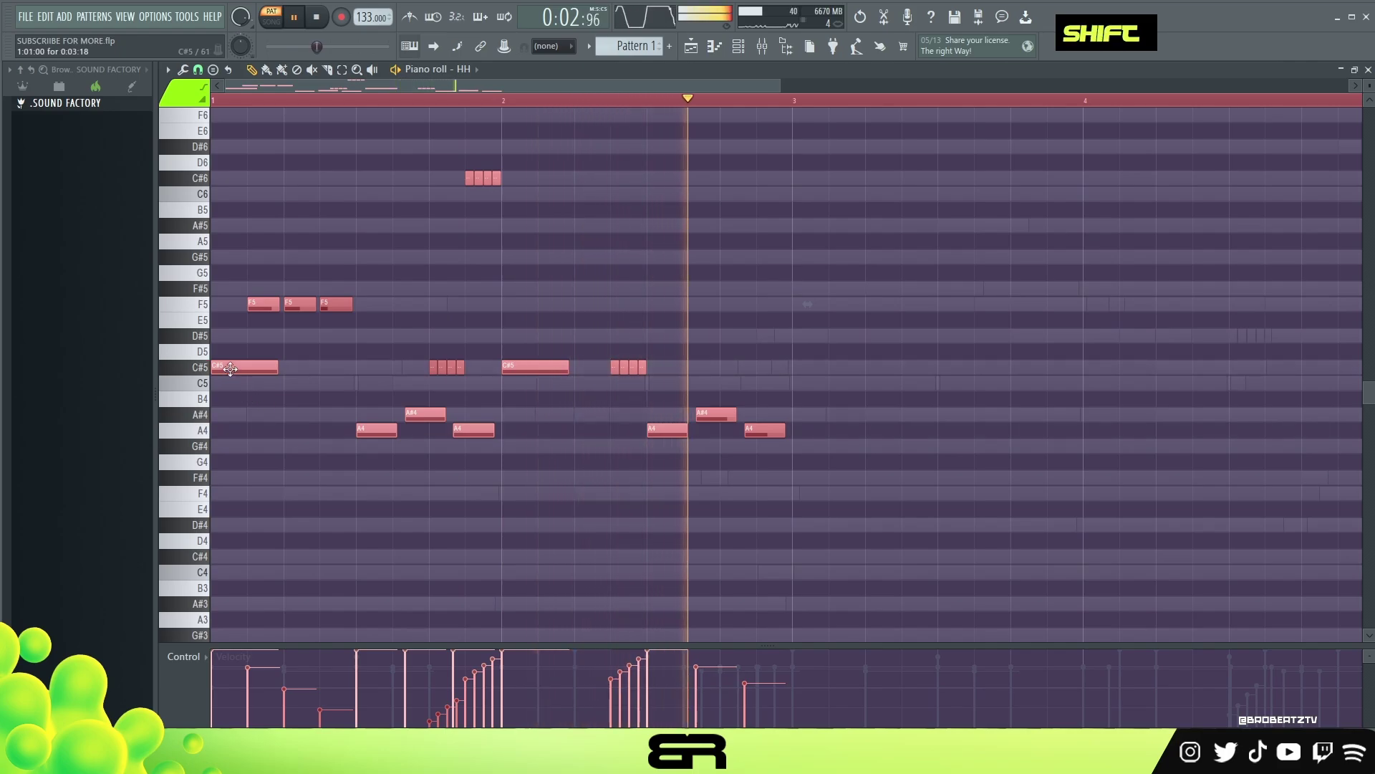
{"action": "left_click_drag", "start_coordinate": [223, 363], "coordinate": [805, 362]}
{"action": "key", "text": "shift+space"}
{"action": "key", "text": "shift+space"}
{"action": "right_click", "coordinate": [805, 364]}
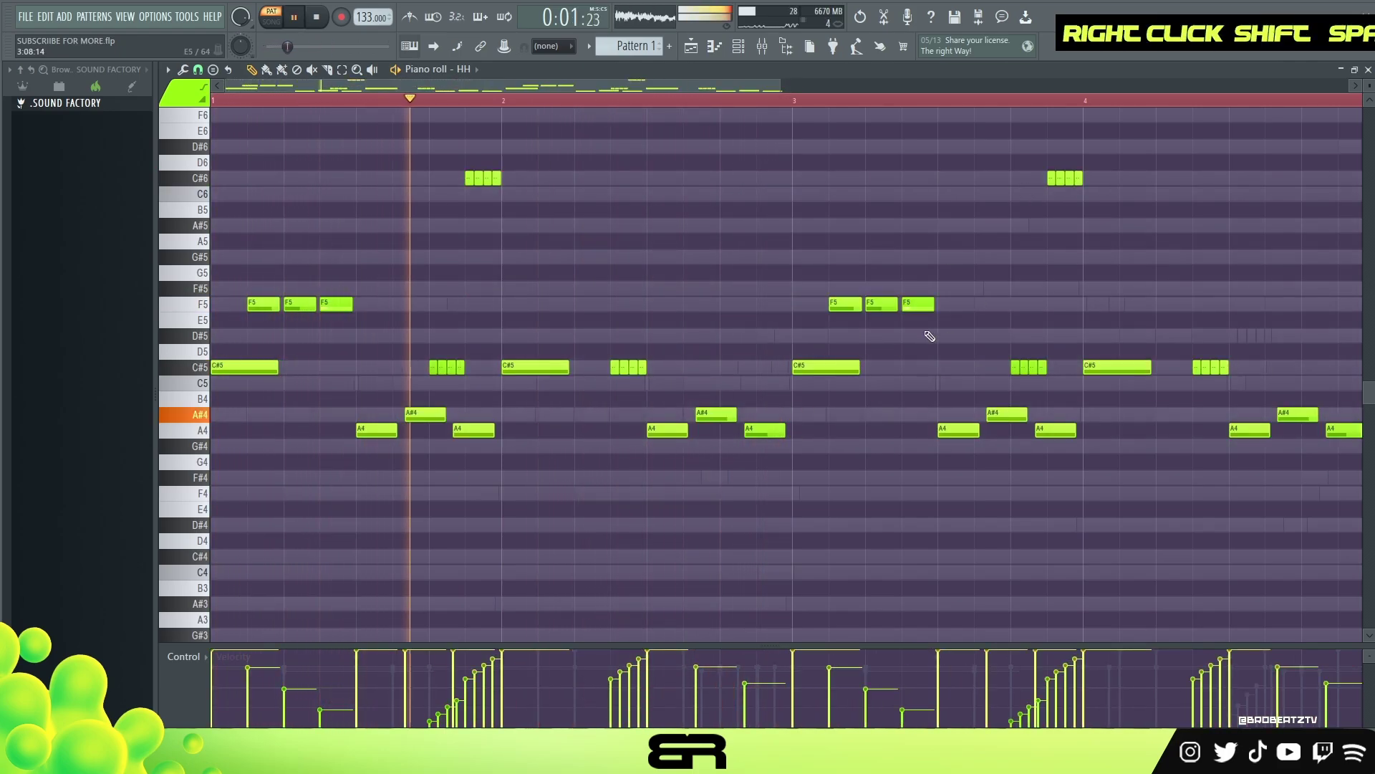
{"action": "key", "text": "space"}
Replace the long C#5 note at the start of bar 3 with a copied four-note C#5 roll, lower its velocities and play back
{"action": "left_click_drag", "start_coordinate": [1012, 122], "coordinate": [1020, 179]}
{"action": "right_click", "coordinate": [869, 368]}
{"action": "scroll", "coordinate": [731, 408], "scroll_direction": "down", "scroll_amount": 3}
{"action": "key", "text": "space"}
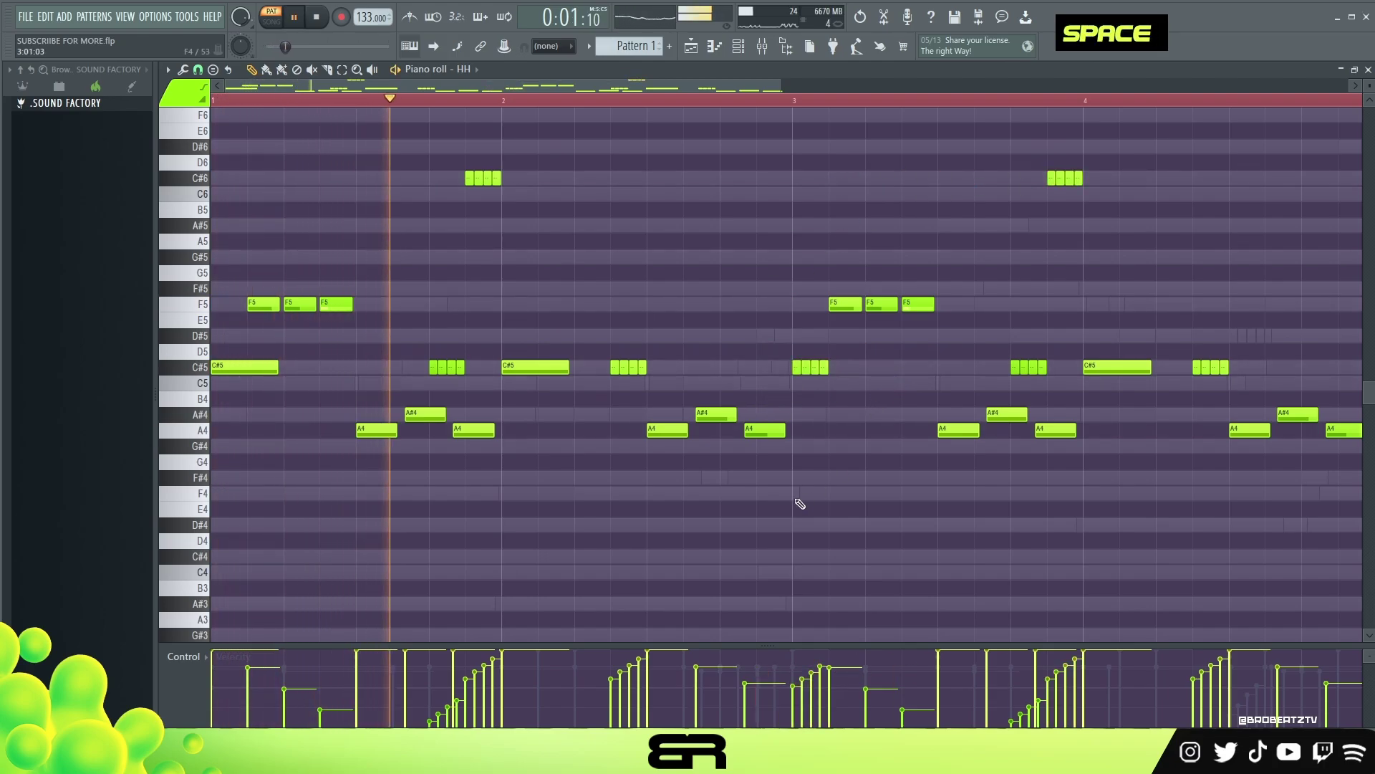
Lower the velocities of all hi-hat notes across the four bars while checking the level in playback
{"action": "key", "text": "ctrl+a"}
{"action": "scroll", "coordinate": [804, 467], "scroll_direction": "down", "scroll_amount": 2}
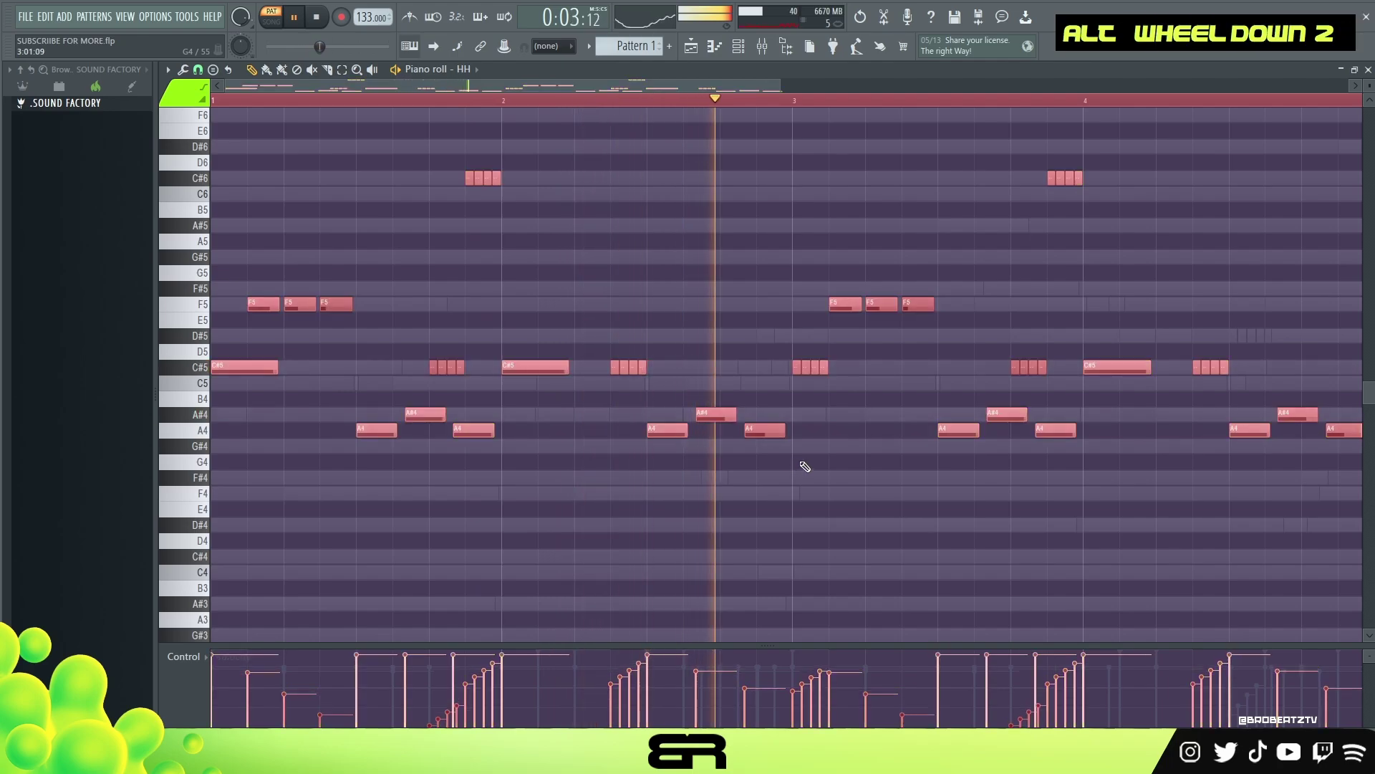
{"action": "right_click", "coordinate": [831, 505]}
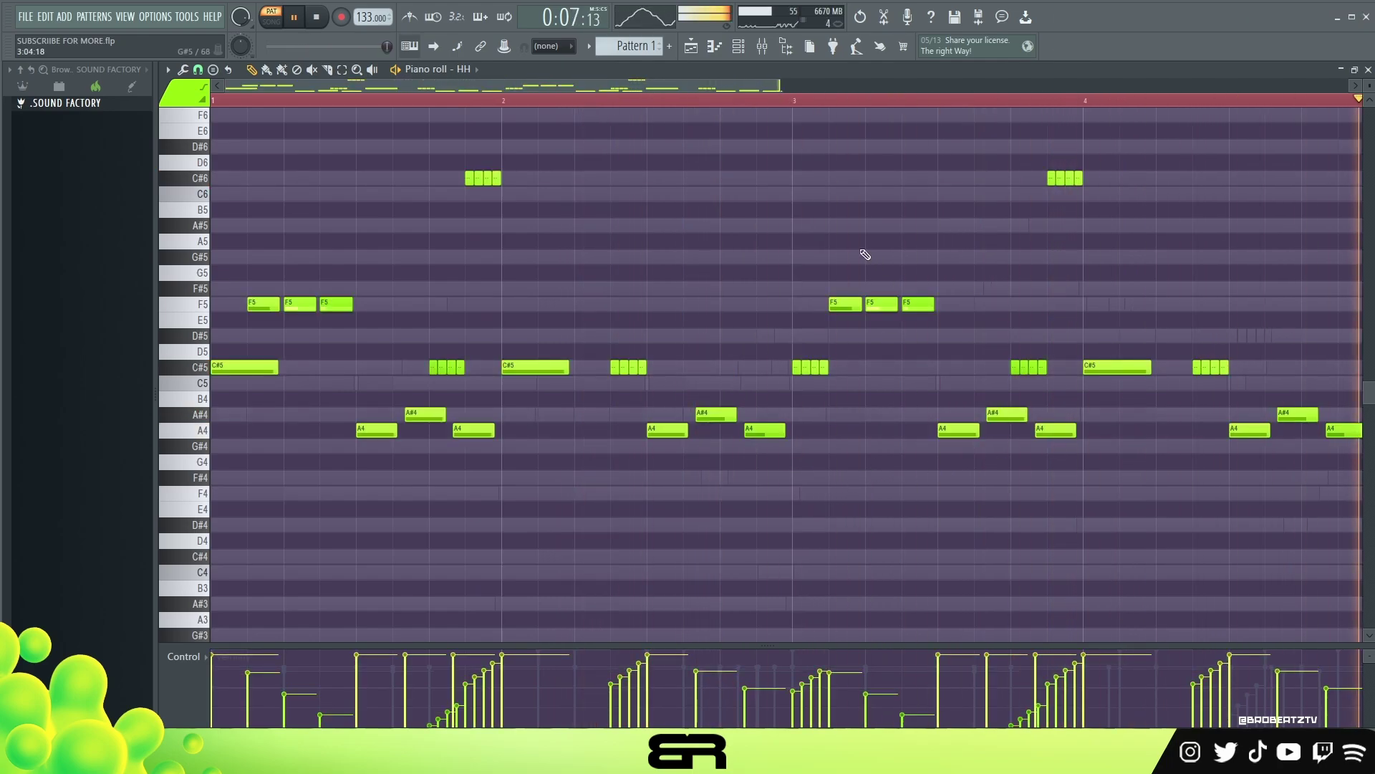
{"action": "right_click", "coordinate": [724, 190], "text": "ctrl"}
{"action": "key", "text": "ctrl+a"}
{"action": "scroll", "coordinate": [707, 223], "scroll_direction": "down", "scroll_amount": 2}
{"action": "key", "text": "space"}
{"action": "scroll", "coordinate": [707, 223], "scroll_direction": "down", "scroll_amount": 4}
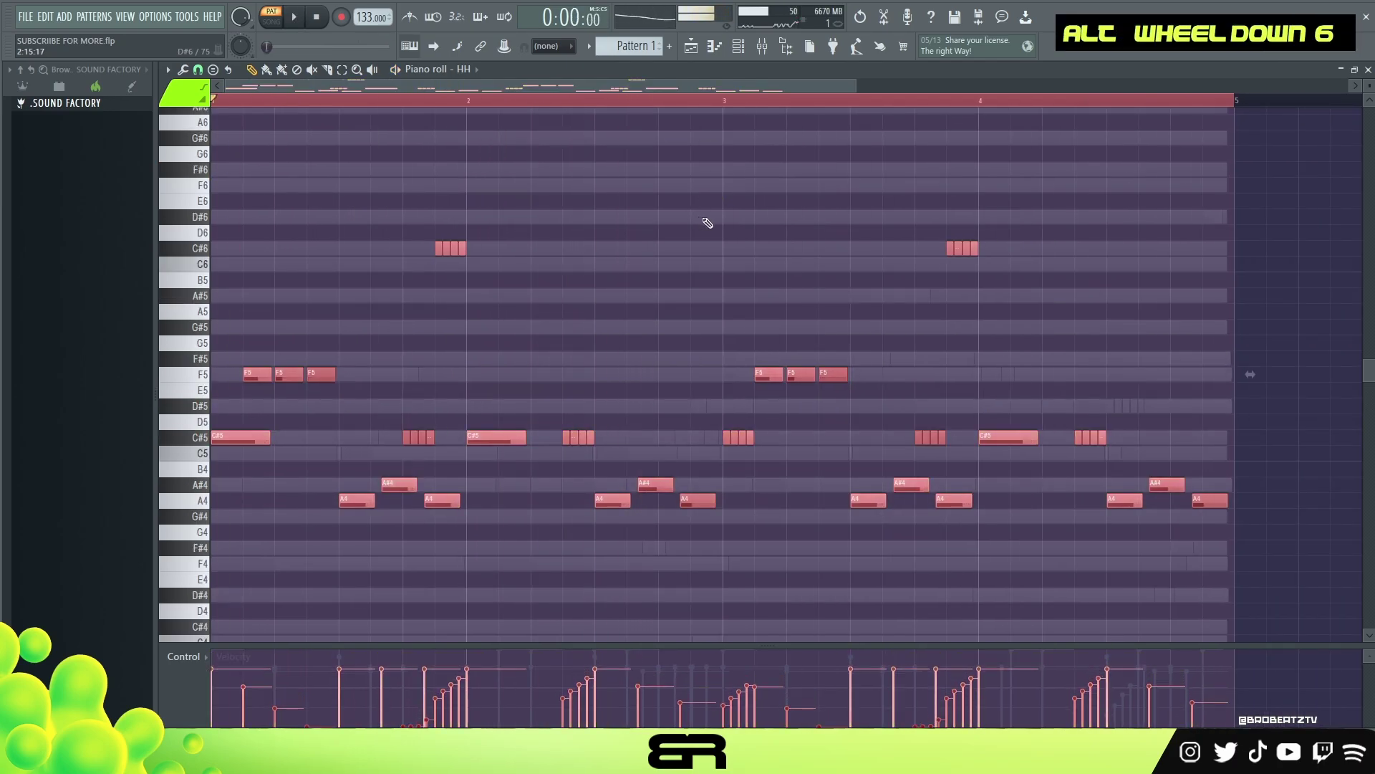
Play back the hi-hats, close their piano roll, and unmute the BOWED, FLUTE and CHOIR channels in the repositioned channel rack
{"action": "scroll", "coordinate": [707, 223], "scroll_direction": "up", "scroll_amount": 1}
{"action": "key", "text": "space"}
{"action": "scroll", "coordinate": [709, 219], "scroll_direction": "up", "scroll_amount": 1}
{"action": "right_click", "coordinate": [722, 175]}
{"action": "double_click", "coordinate": [736, 112]}
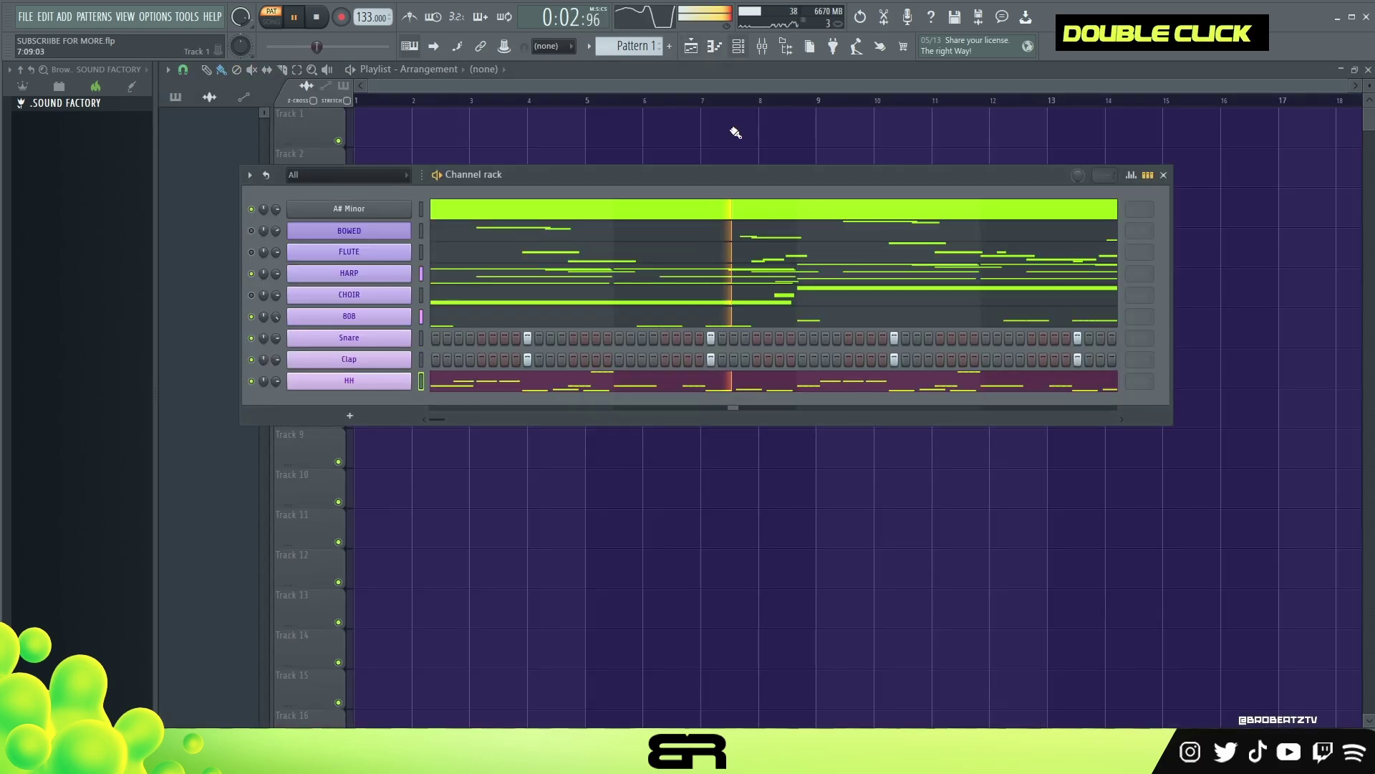
{"action": "key", "text": "space"}
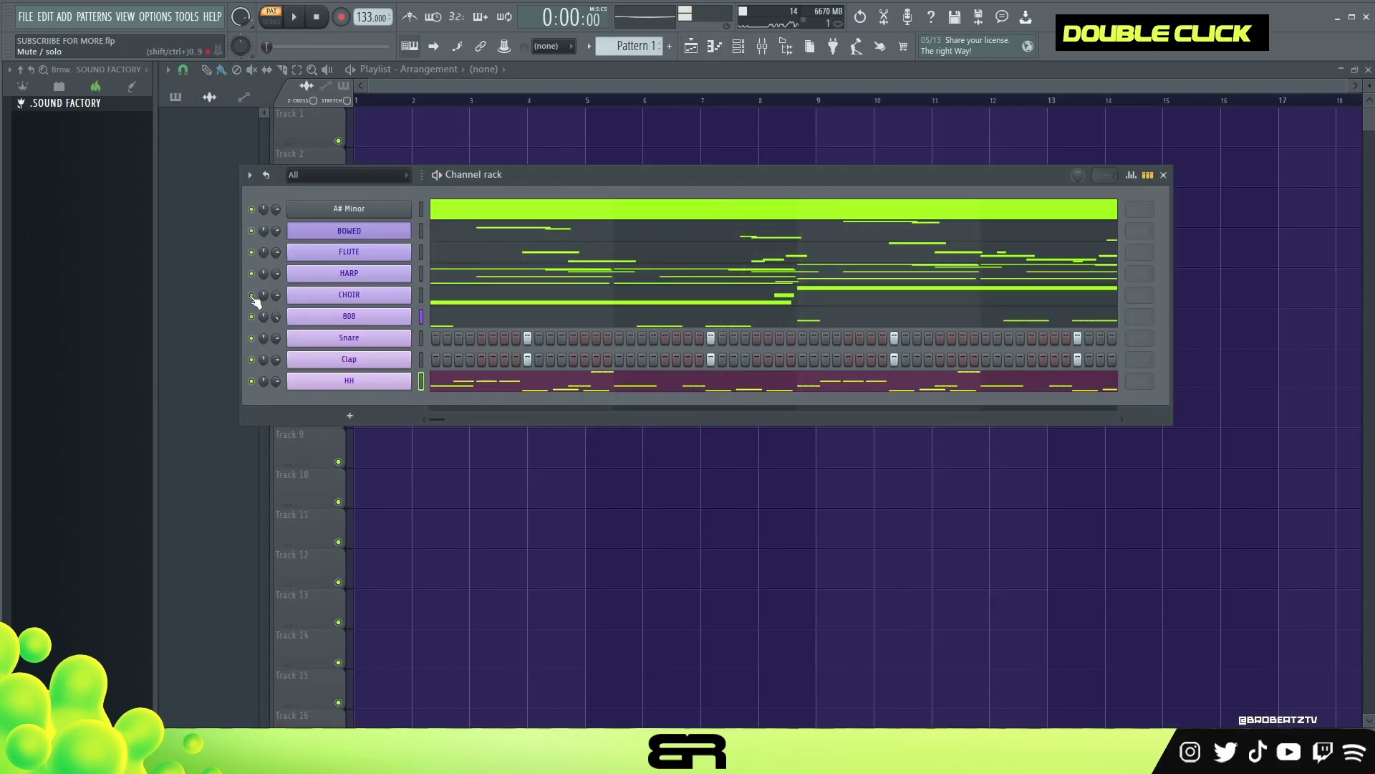
{"action": "left_click_drag", "start_coordinate": [547, 170], "coordinate": [669, 146]}
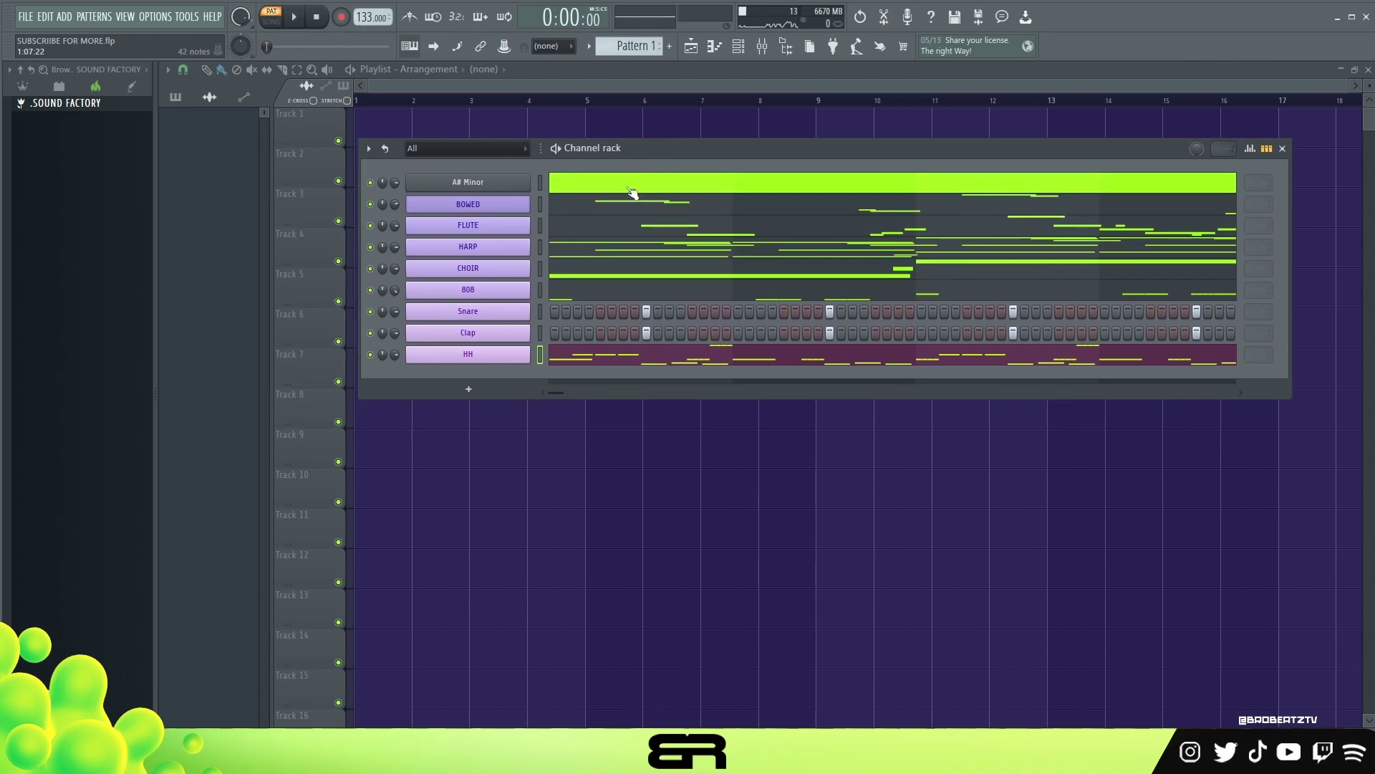
Review the channels' mixer tracks and play back the full pattern with all melodies and drums together
{"action": "left_click", "coordinate": [742, 57]}
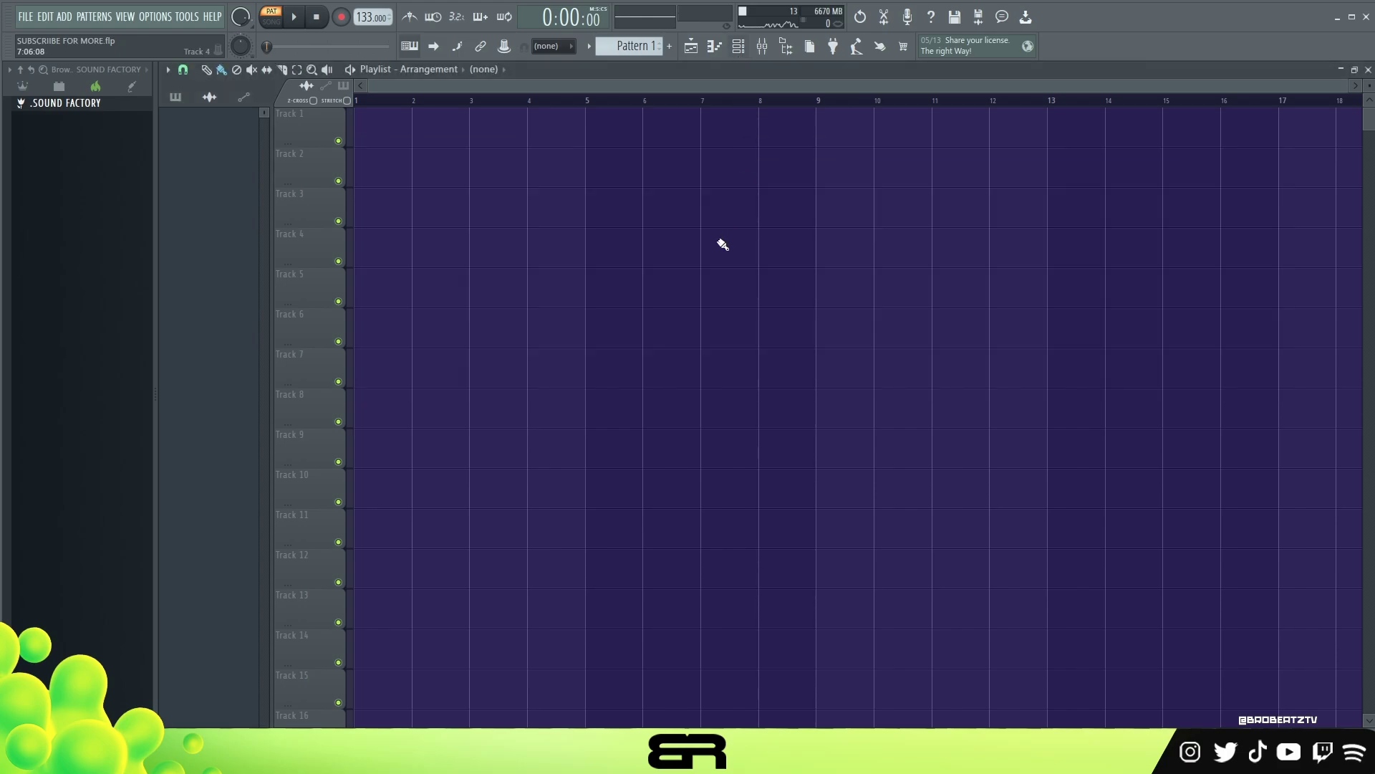
{"action": "double_click", "coordinate": [742, 56]}
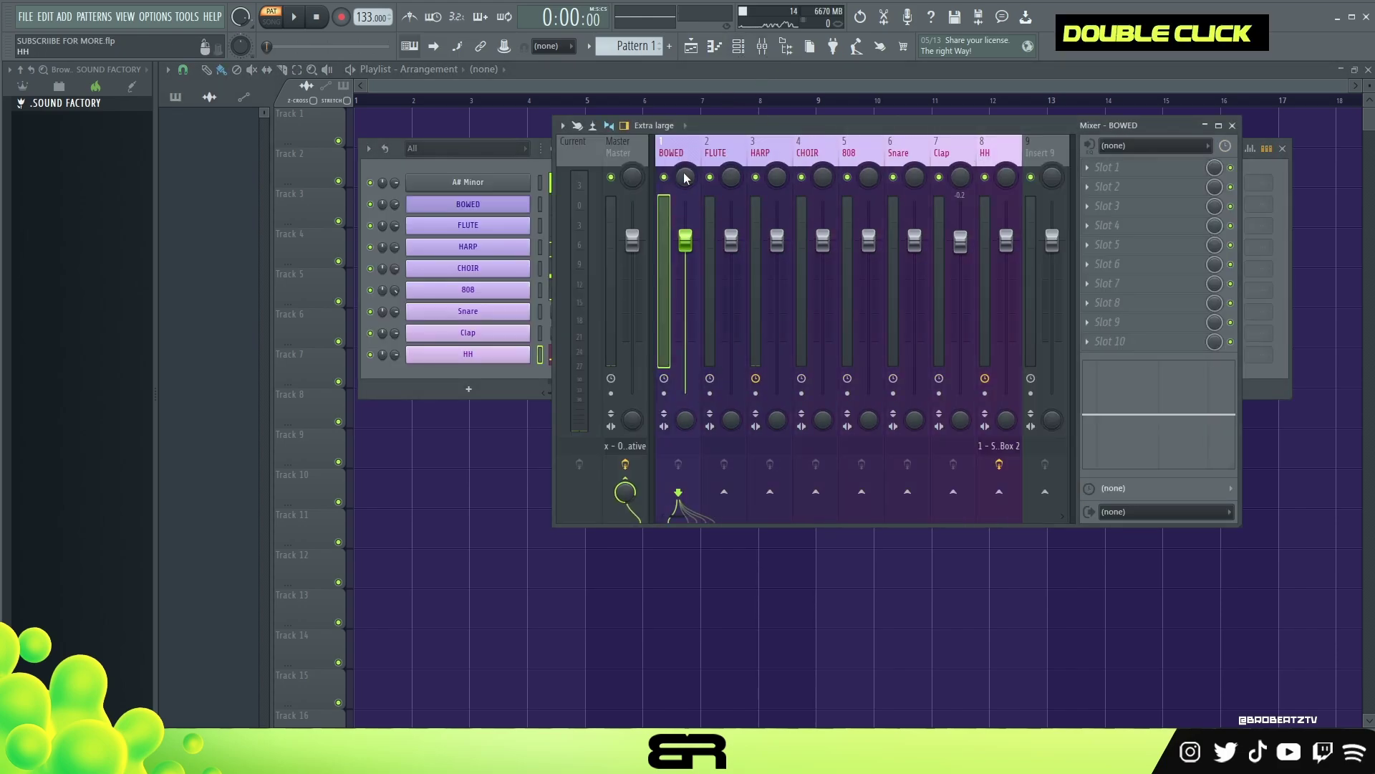
{"action": "left_click", "coordinate": [660, 194]}
{"action": "left_click", "coordinate": [1232, 125]}
{"action": "key", "text": "space"}
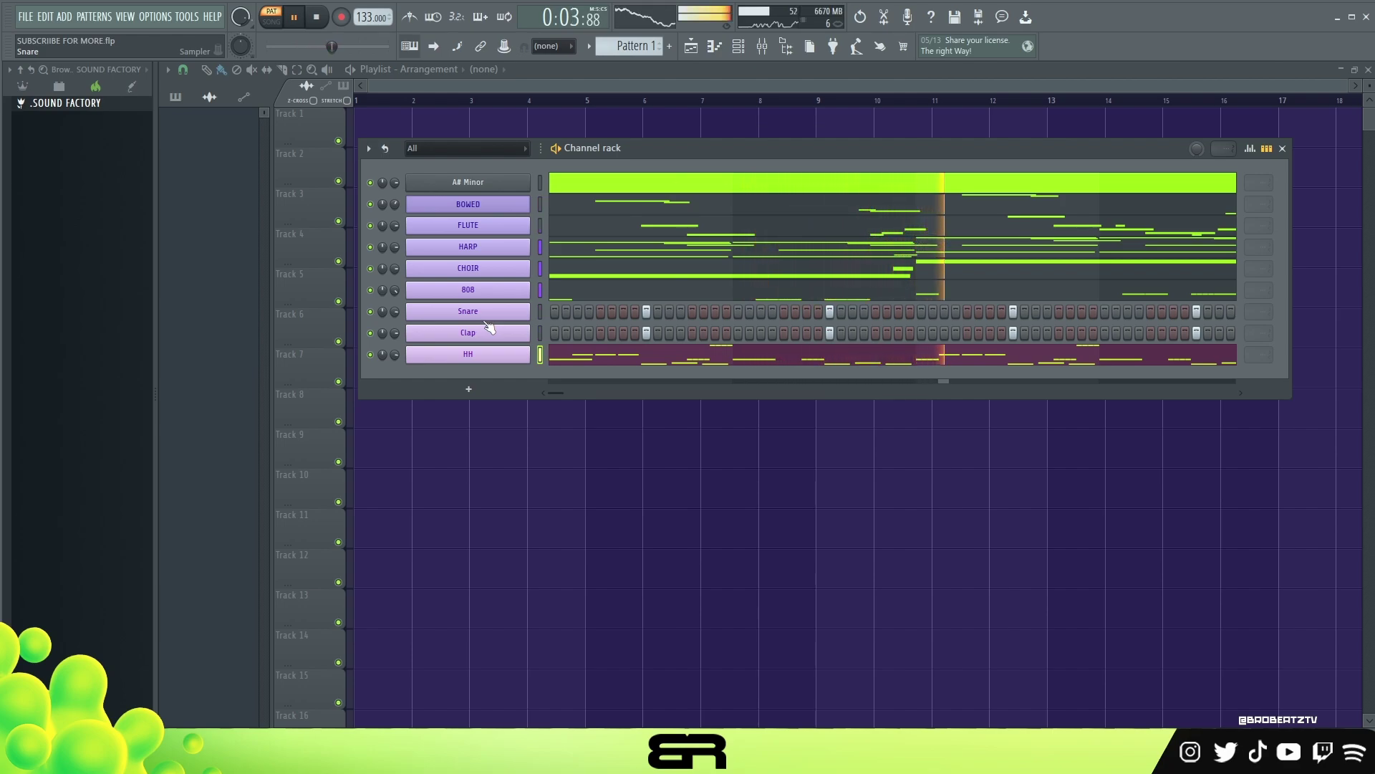
{"action": "key", "text": "space"}
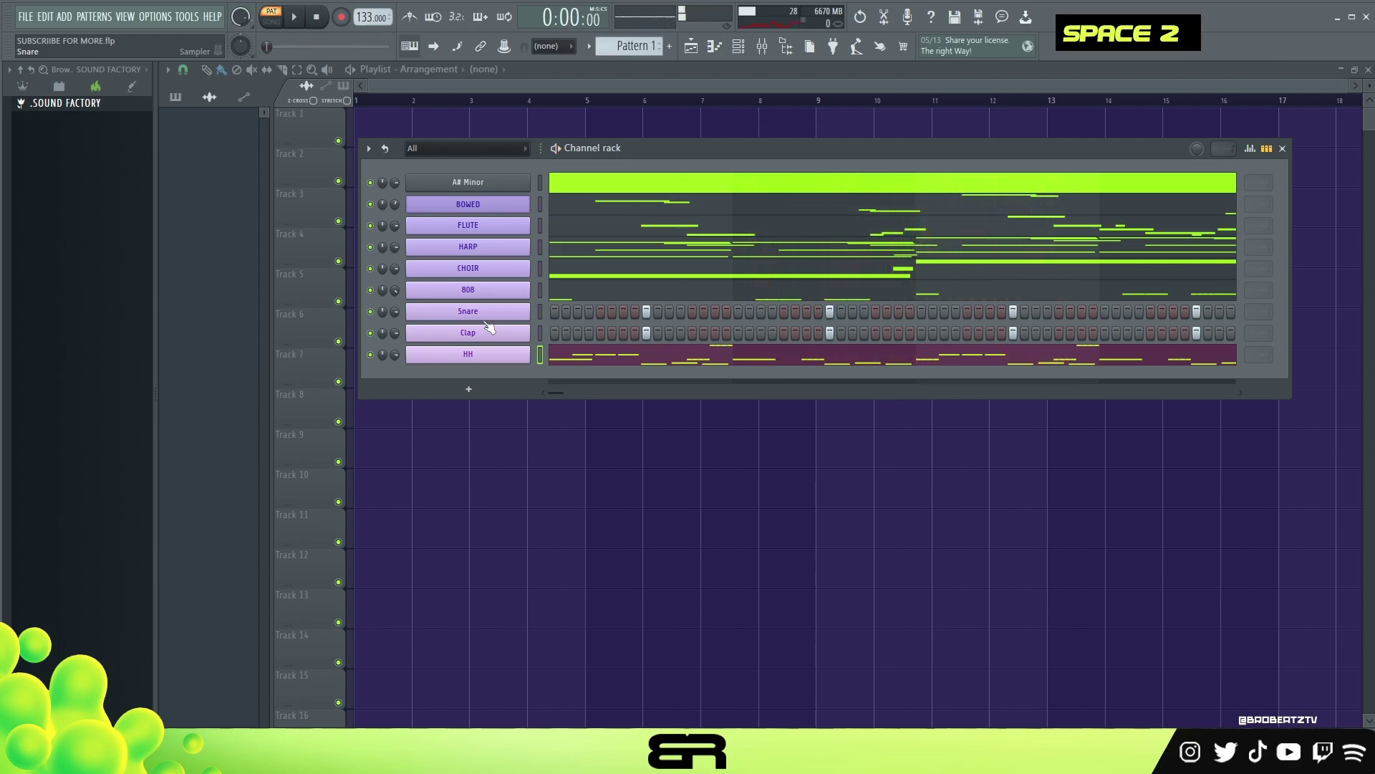